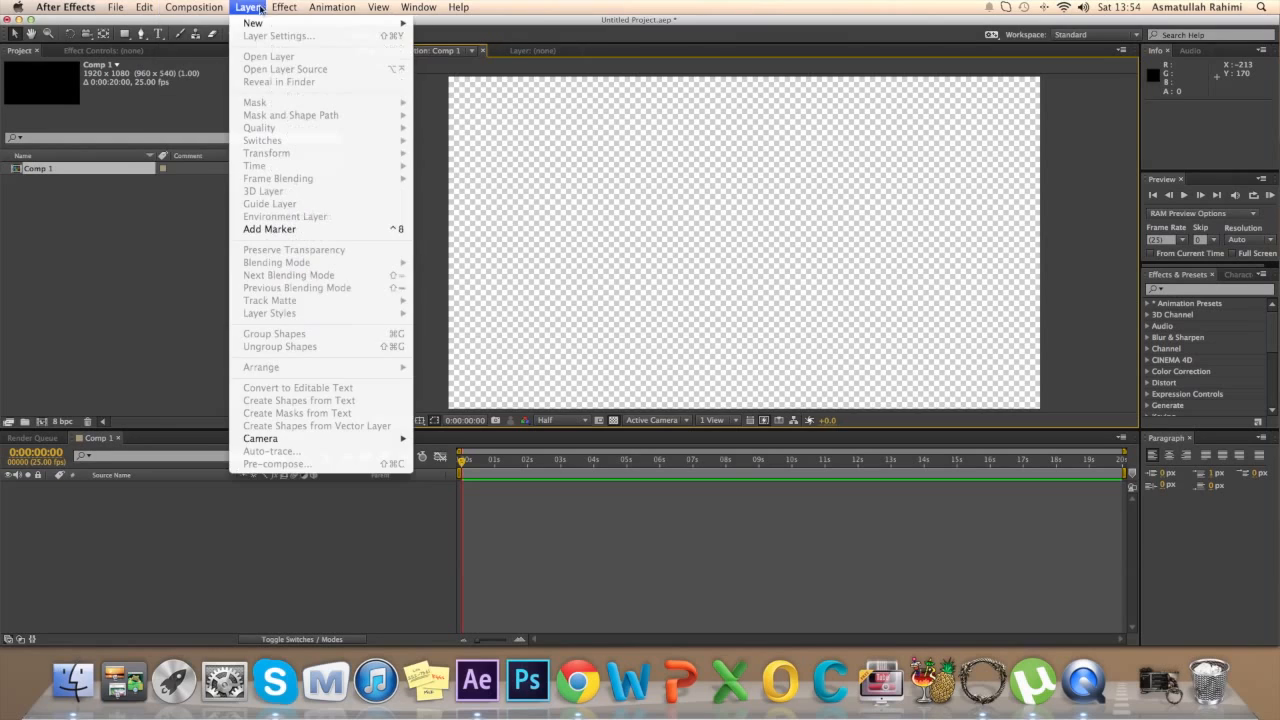
# - Create a white solid layer at the composition size of 1920 × 1080 px
pyautogui.moveTo(258, 24)
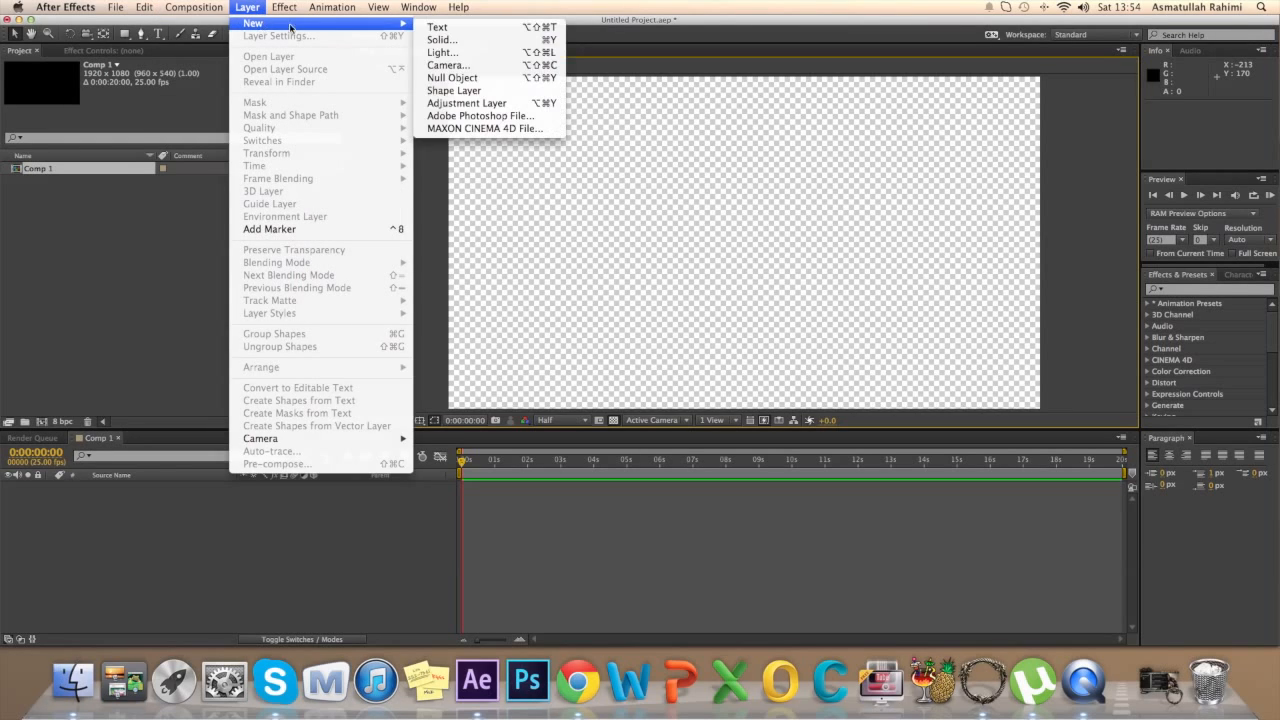
pyautogui.click(500, 40)
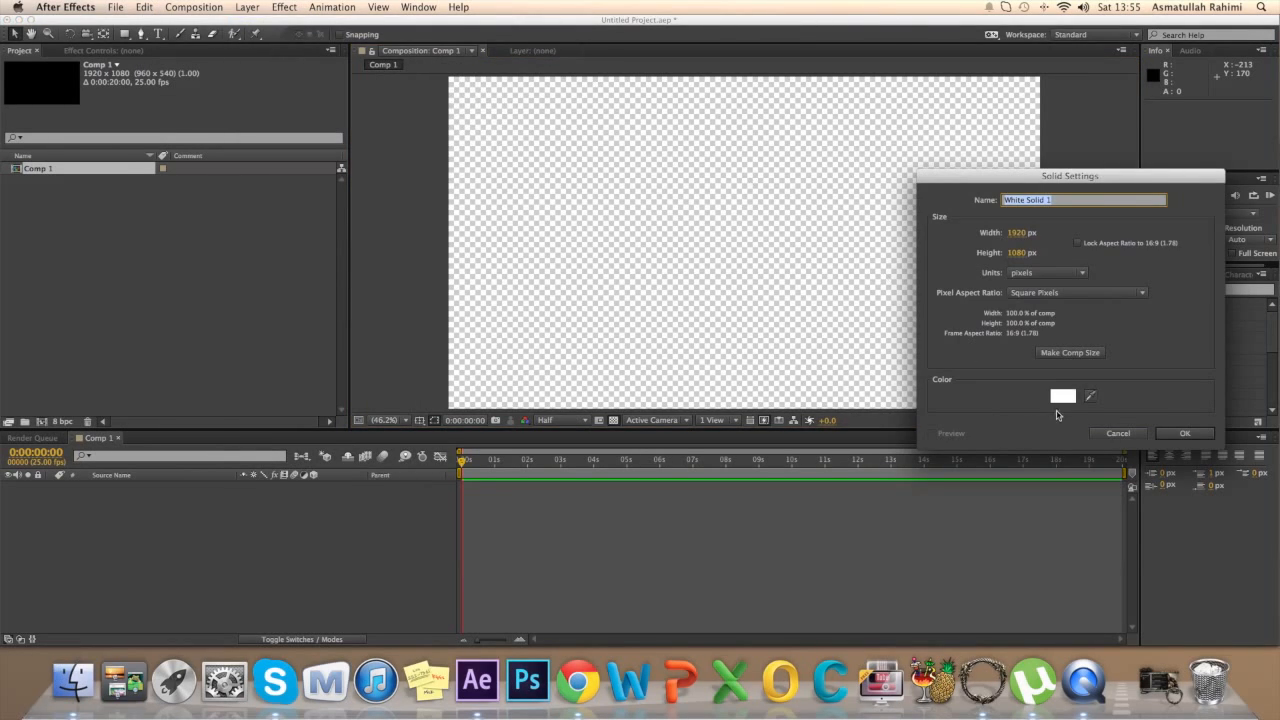
pyautogui.click(1184, 433)
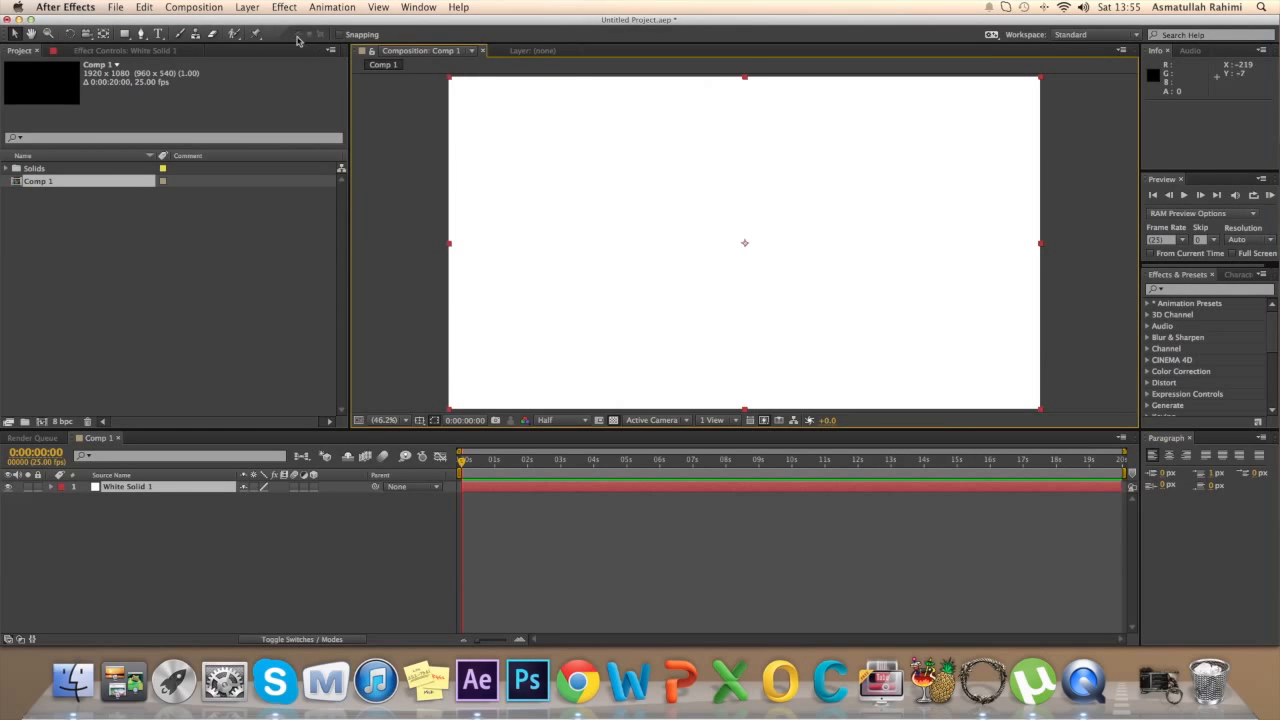
# - Create a black solid layer of 1920 × 1080 px above the white solid
pyautogui.click(247, 8)
pyautogui.moveTo(252, 25)
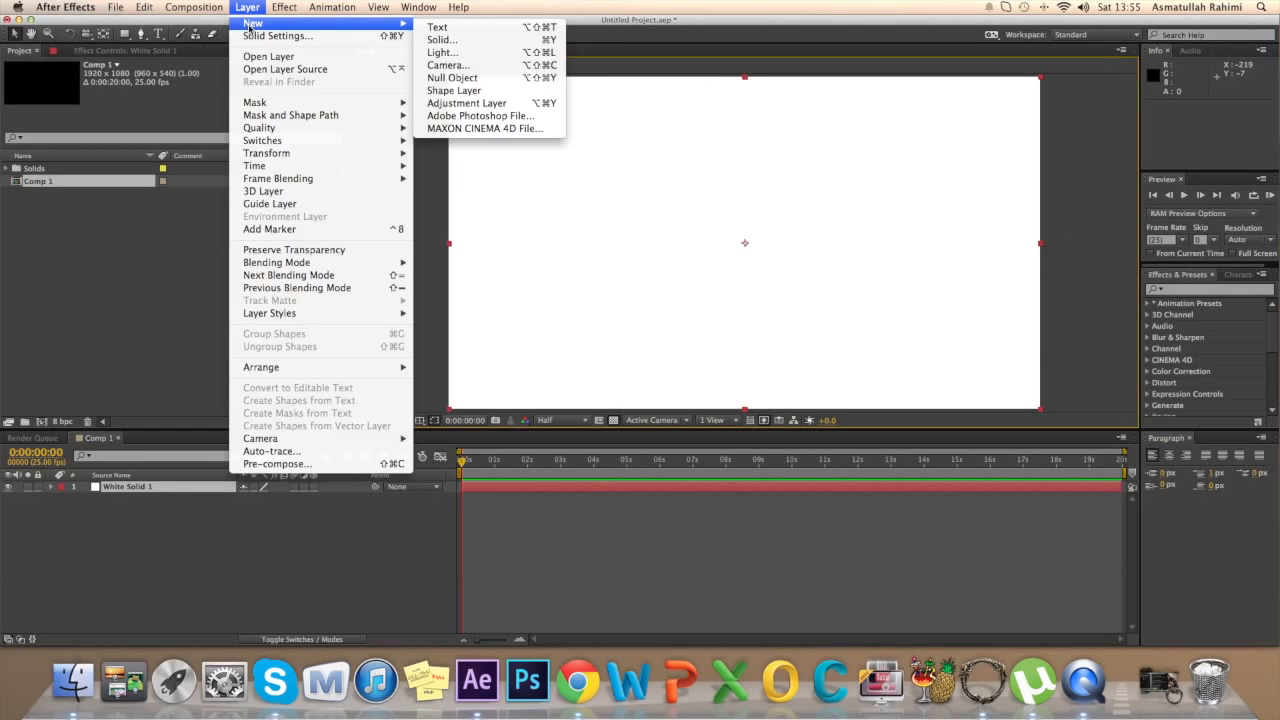
pyautogui.click(497, 41)
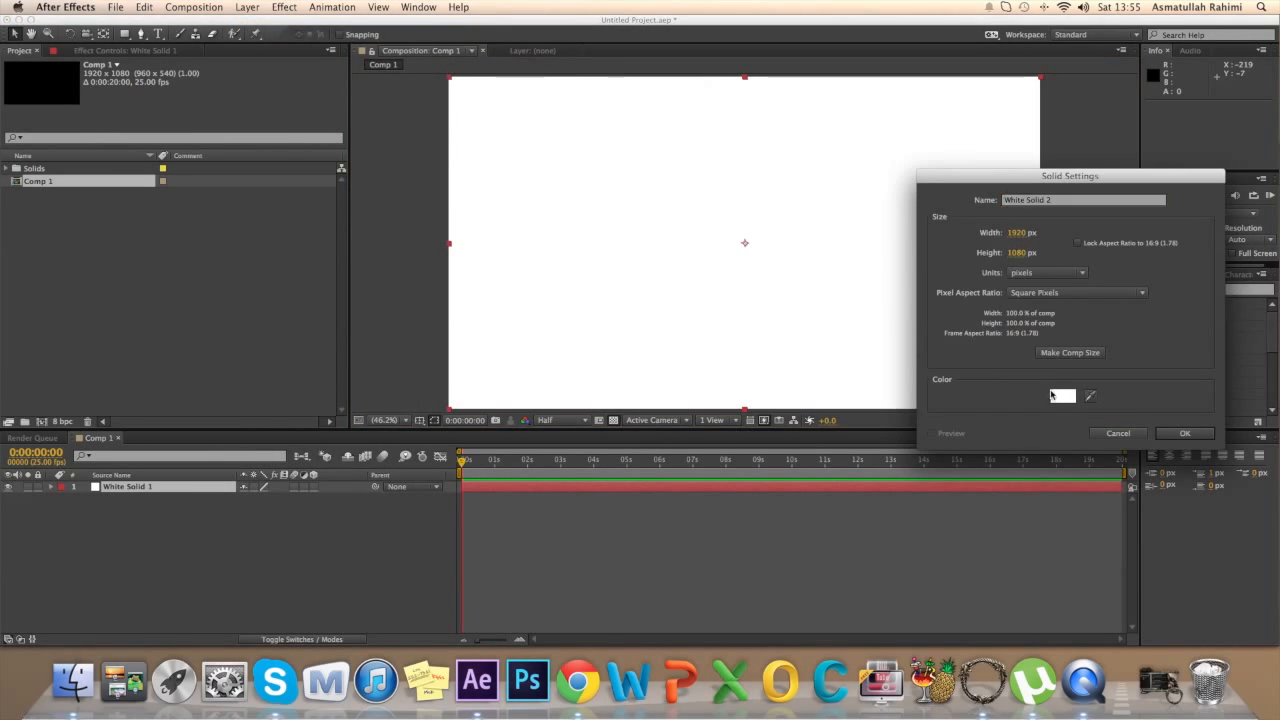
pyautogui.click(1062, 395)
pyautogui.click(1205, 238)
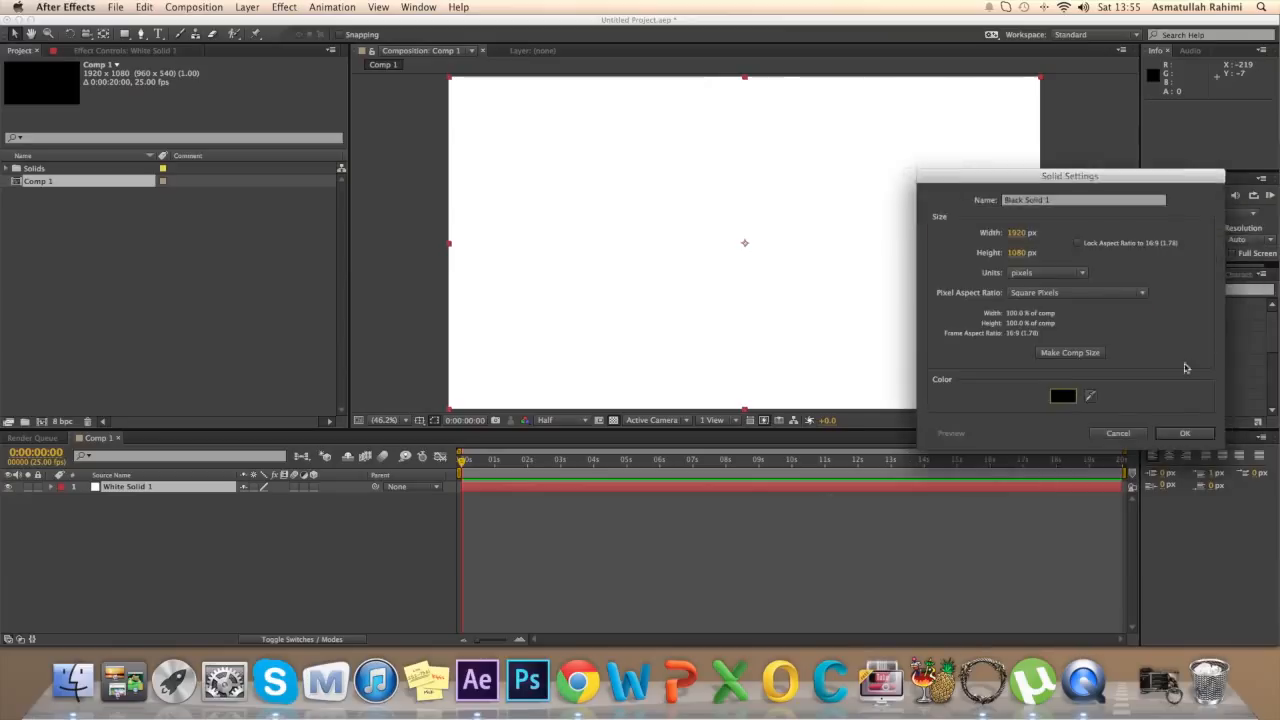
pyautogui.click(1181, 434)
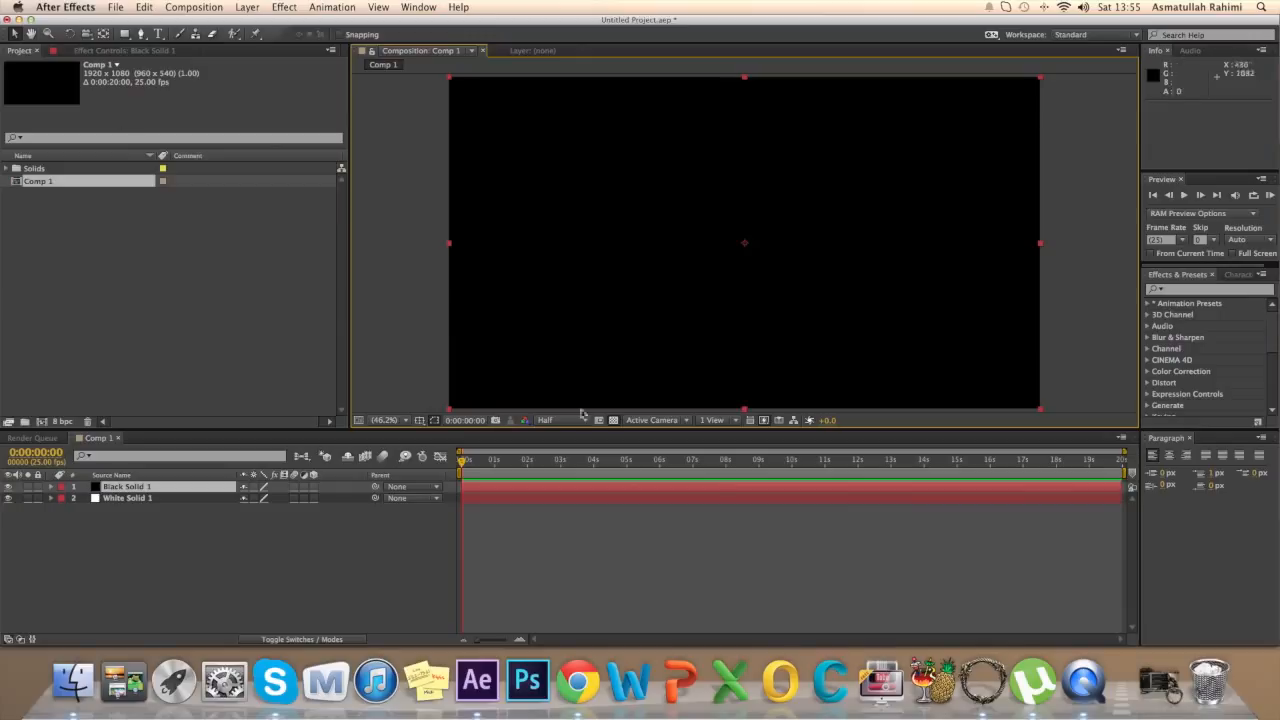
# - Draw an elliptical mask on the black solid, slightly larger than the composition frame and roughly centred on it
pyautogui.press(',')
pyautogui.press(',')
pyautogui.press(',')
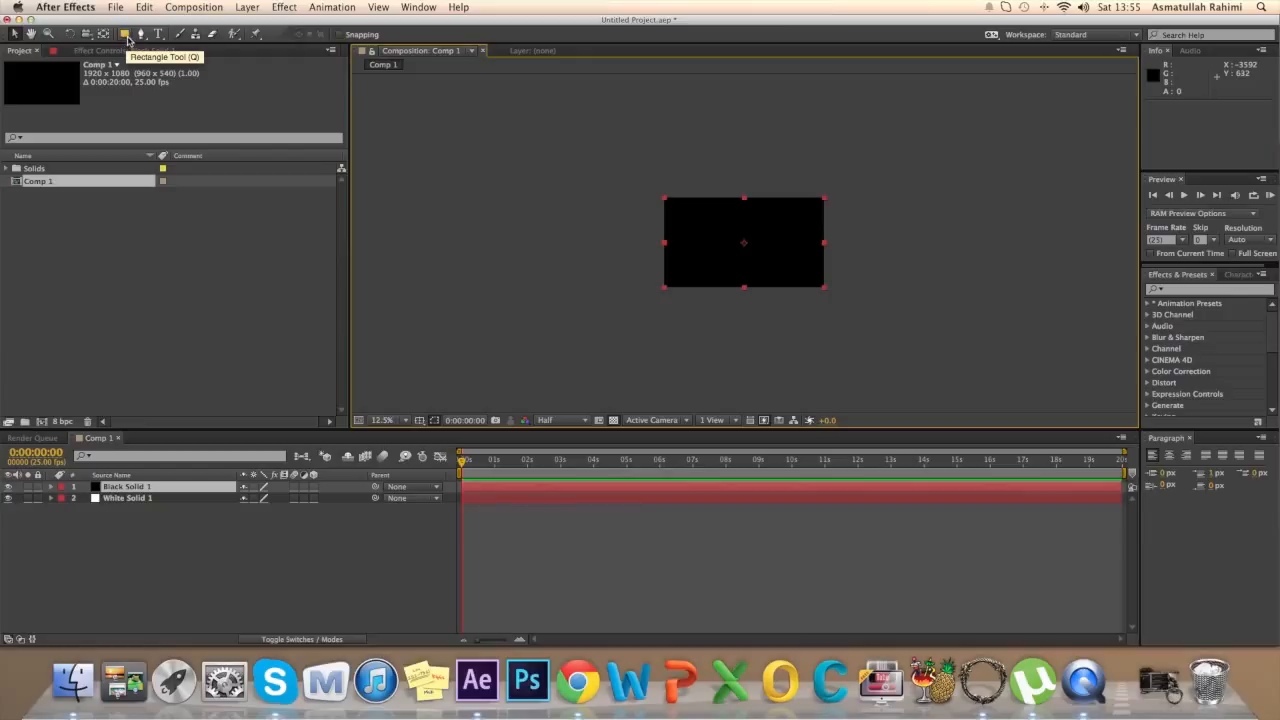
pyautogui.click(126, 36)
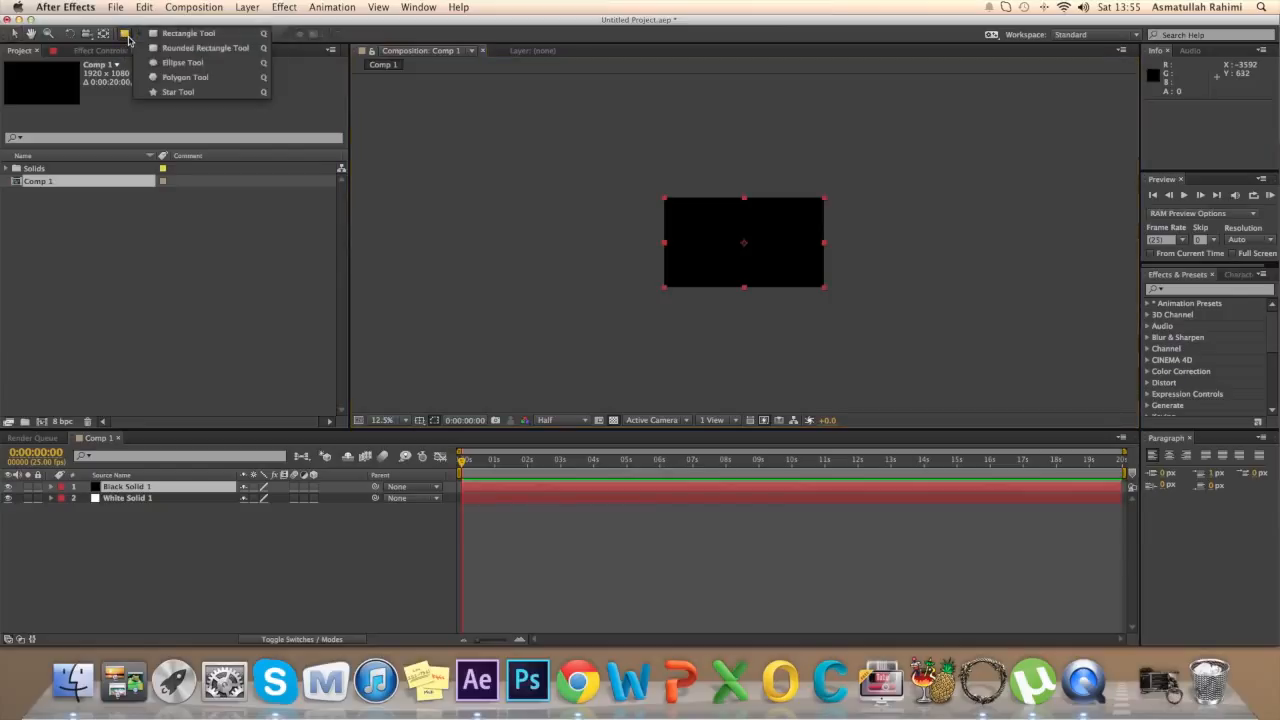
pyautogui.click(201, 66)
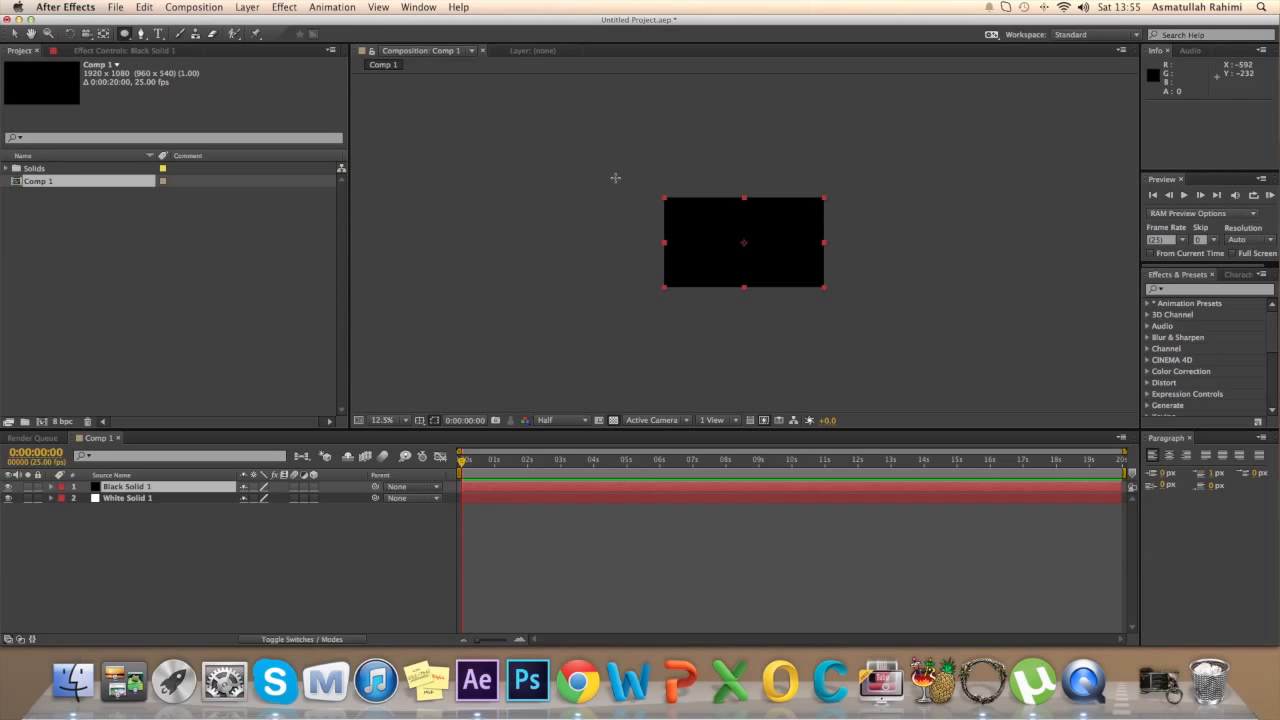
pyautogui.moveTo(615, 177); pyautogui.dragTo(878, 310)
pyautogui.press('super+z')
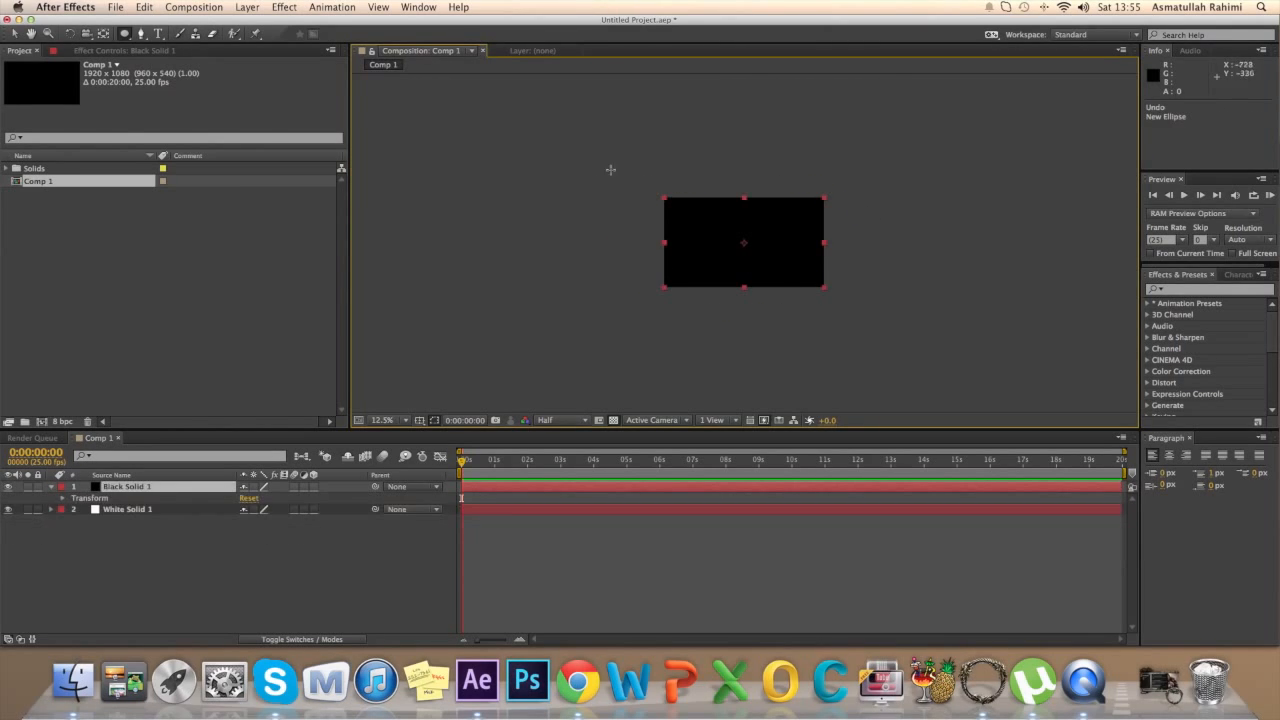
pyautogui.moveTo(643, 185); pyautogui.dragTo(842, 295)
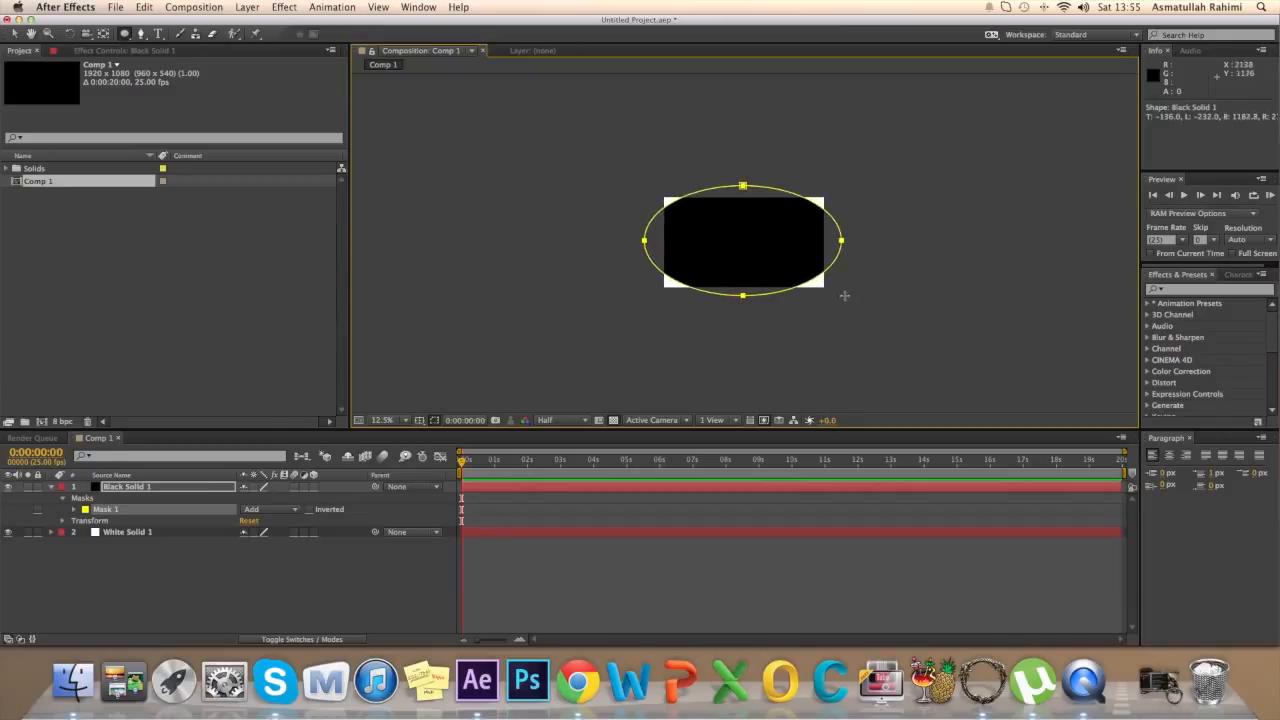
# - Invert the black solid's mask and set its feather to 632 pixels to form a soft vignette
pyautogui.click(126, 492)
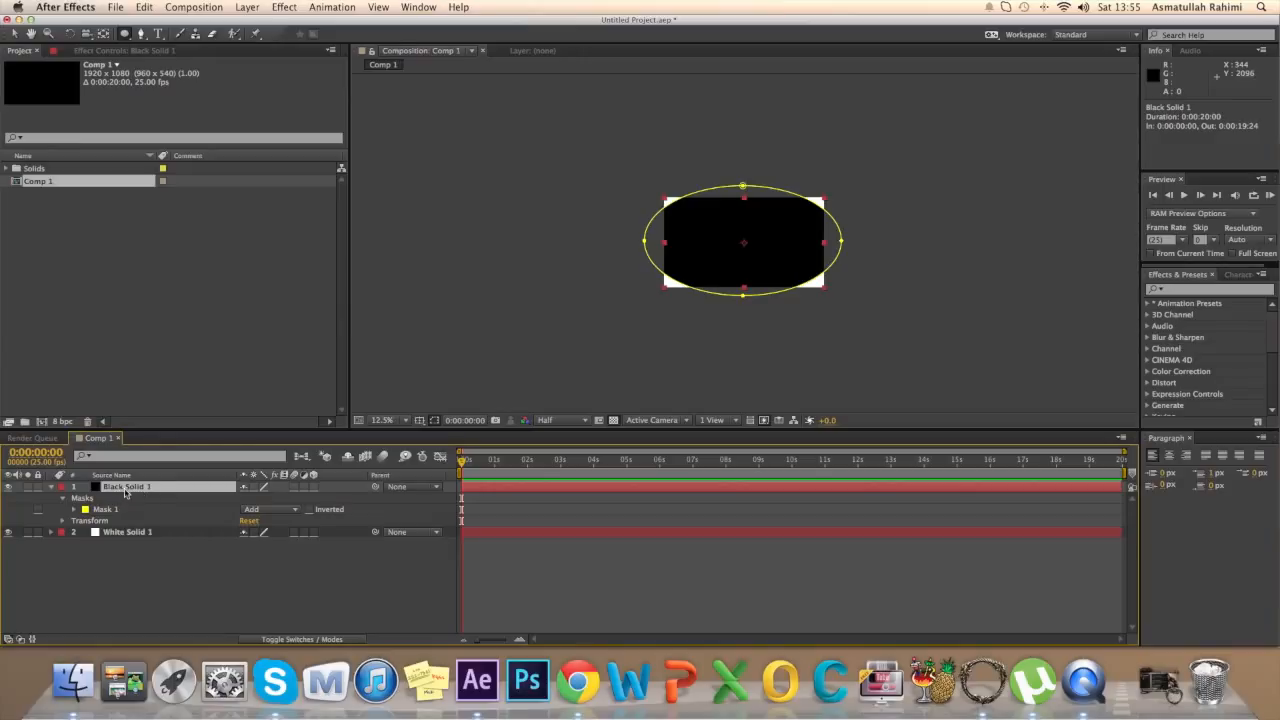
pyautogui.press('f')
pyautogui.moveTo(265, 509); pyautogui.dragTo(413, 503)
pyautogui.click(310, 498)
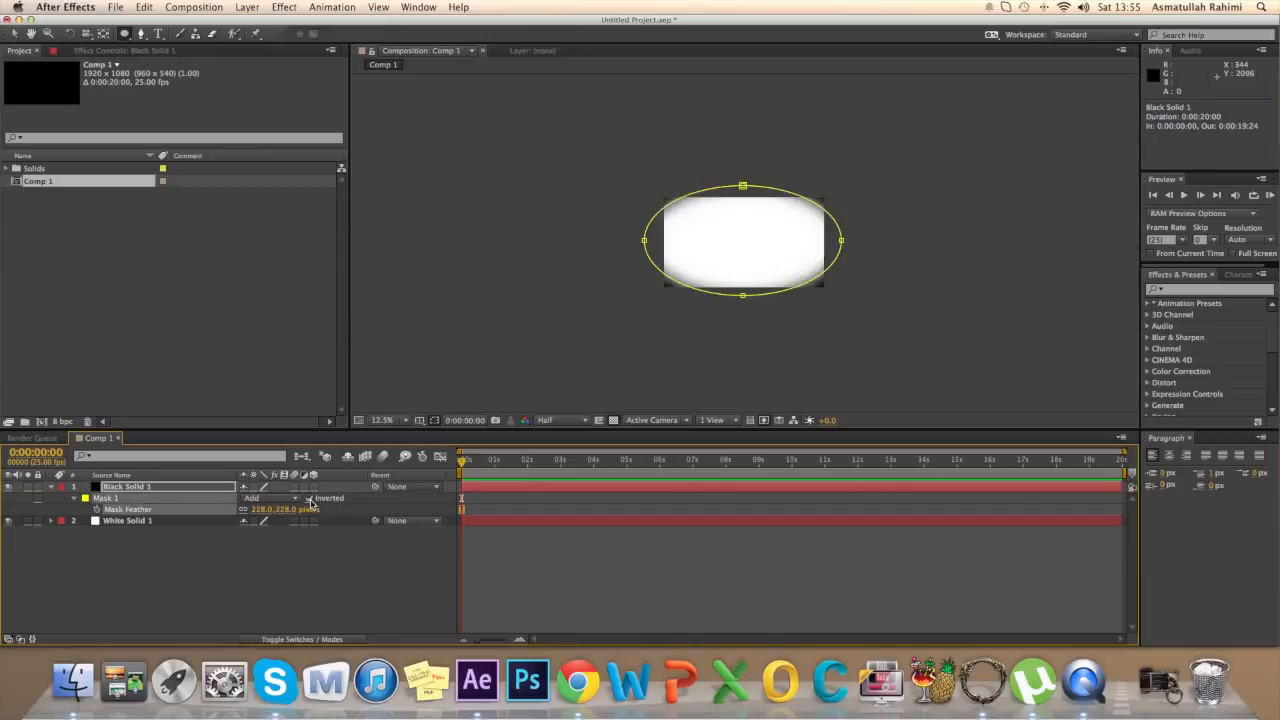
pyautogui.moveTo(287, 510); pyautogui.dragTo(539, 494)
pyautogui.click(402, 420)
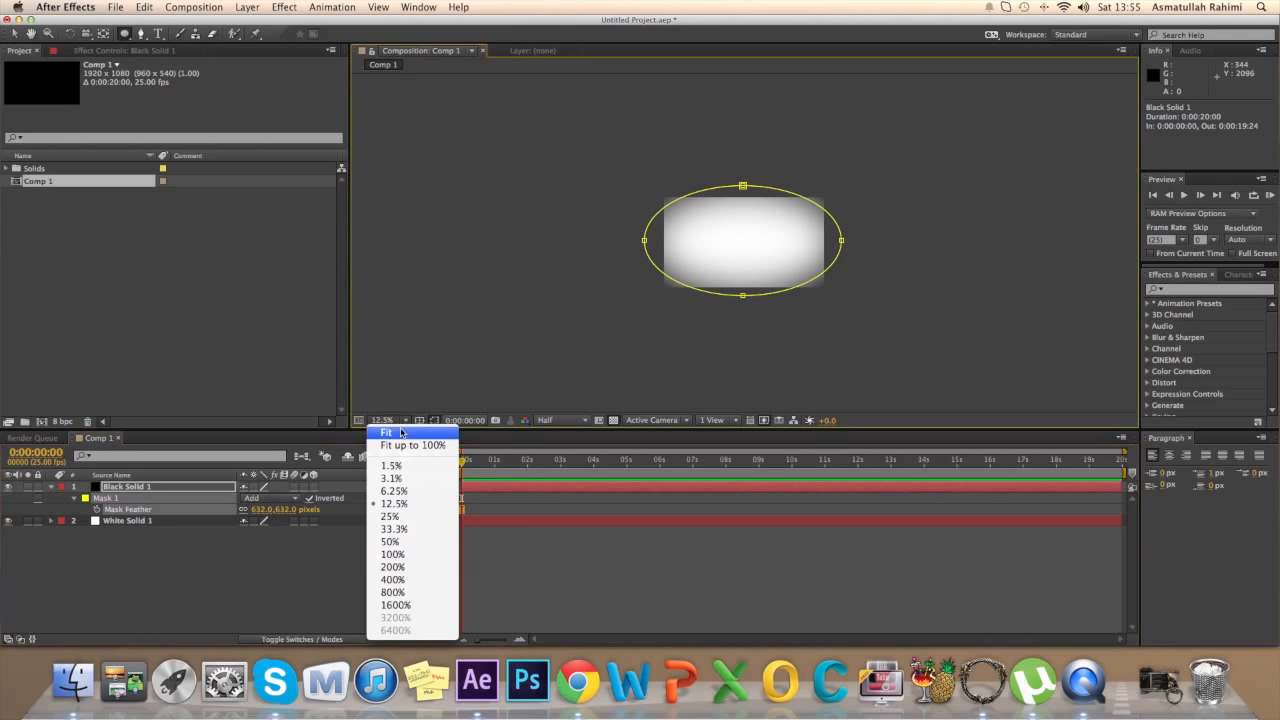
pyautogui.click(387, 433)
pyautogui.click(12, 34)
pyautogui.click(395, 125)
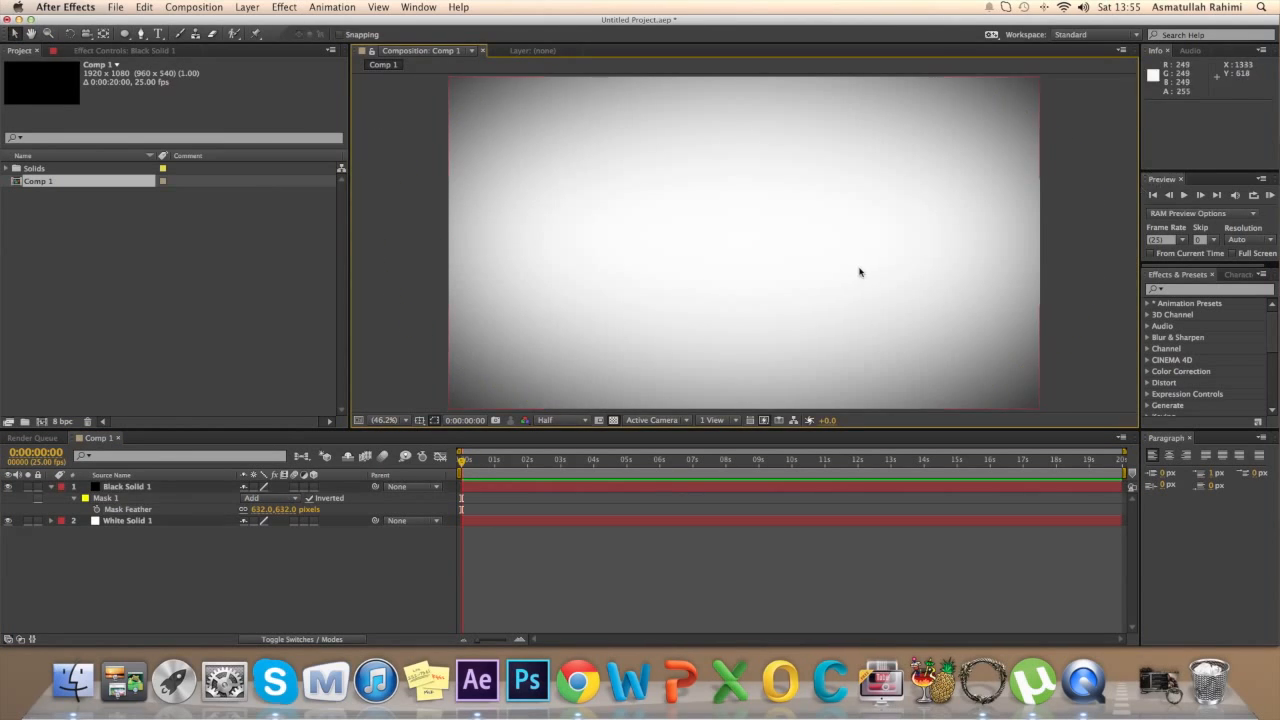
pyautogui.press(',')
pyautogui.press(',')
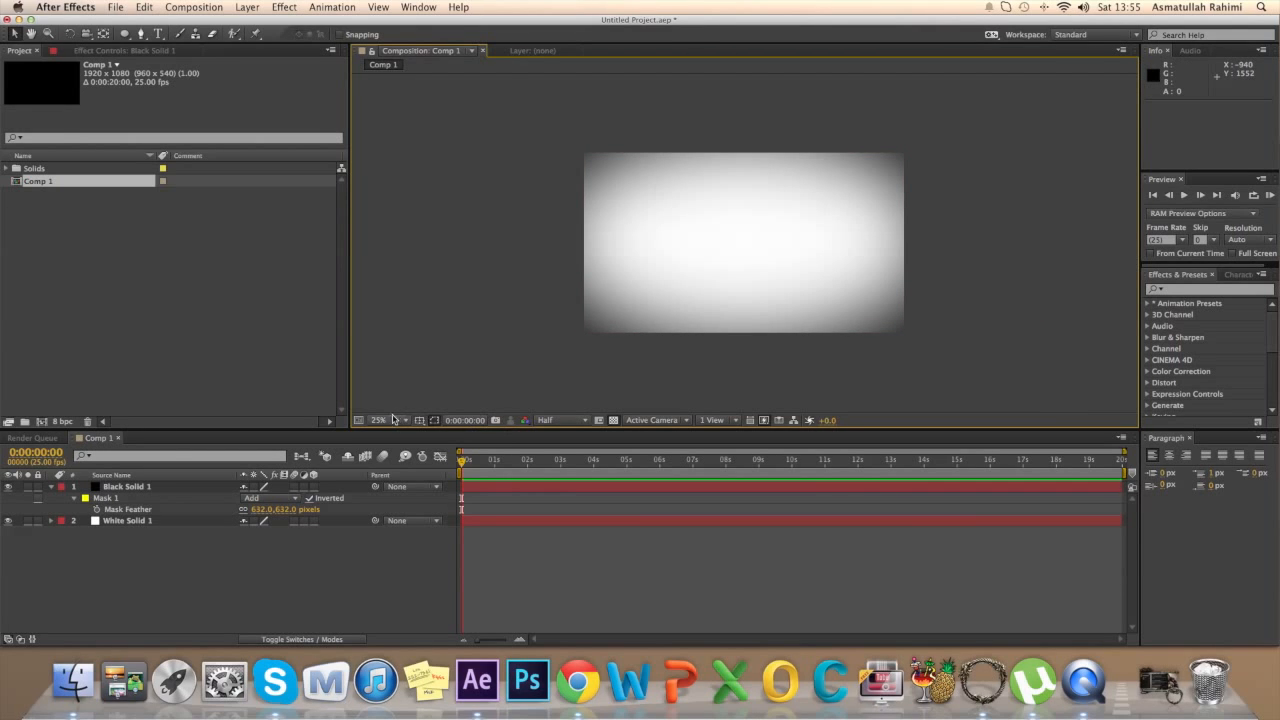
pyautogui.click(393, 418)
pyautogui.click(395, 430)
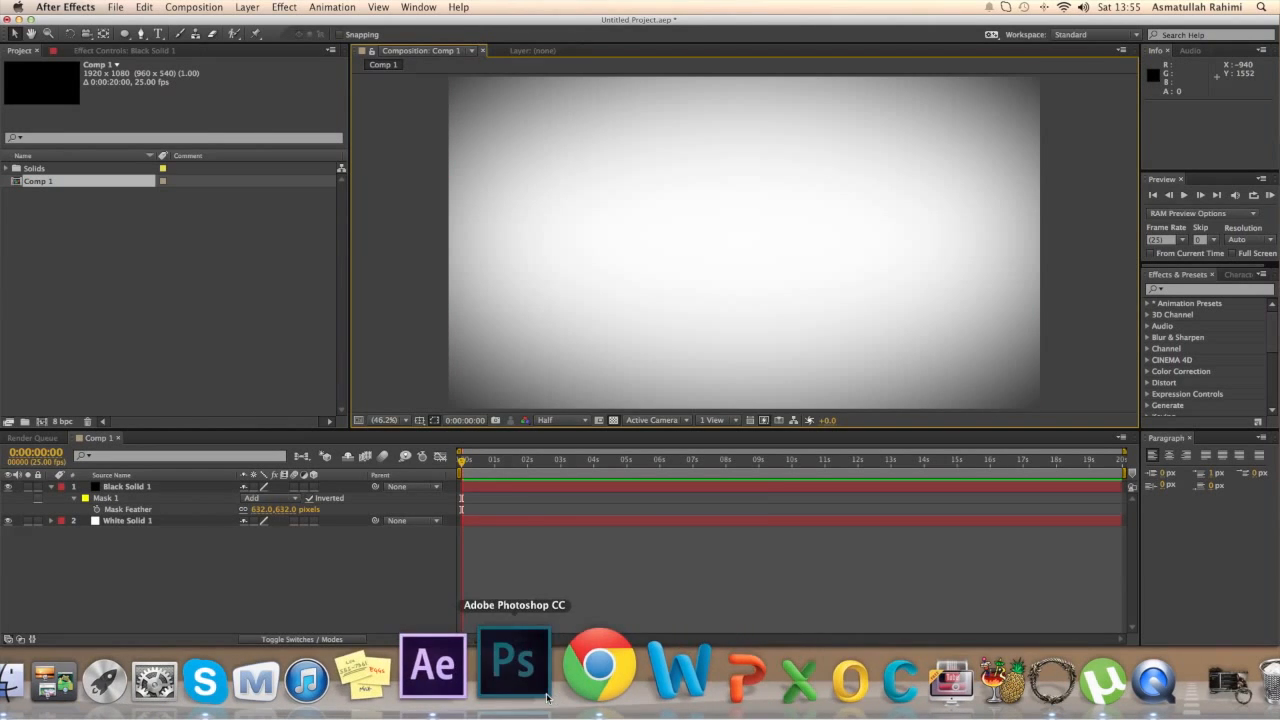
# - Switch to Chrome and search Google Images for "kakashi sharingan"
pyautogui.click(592, 672)
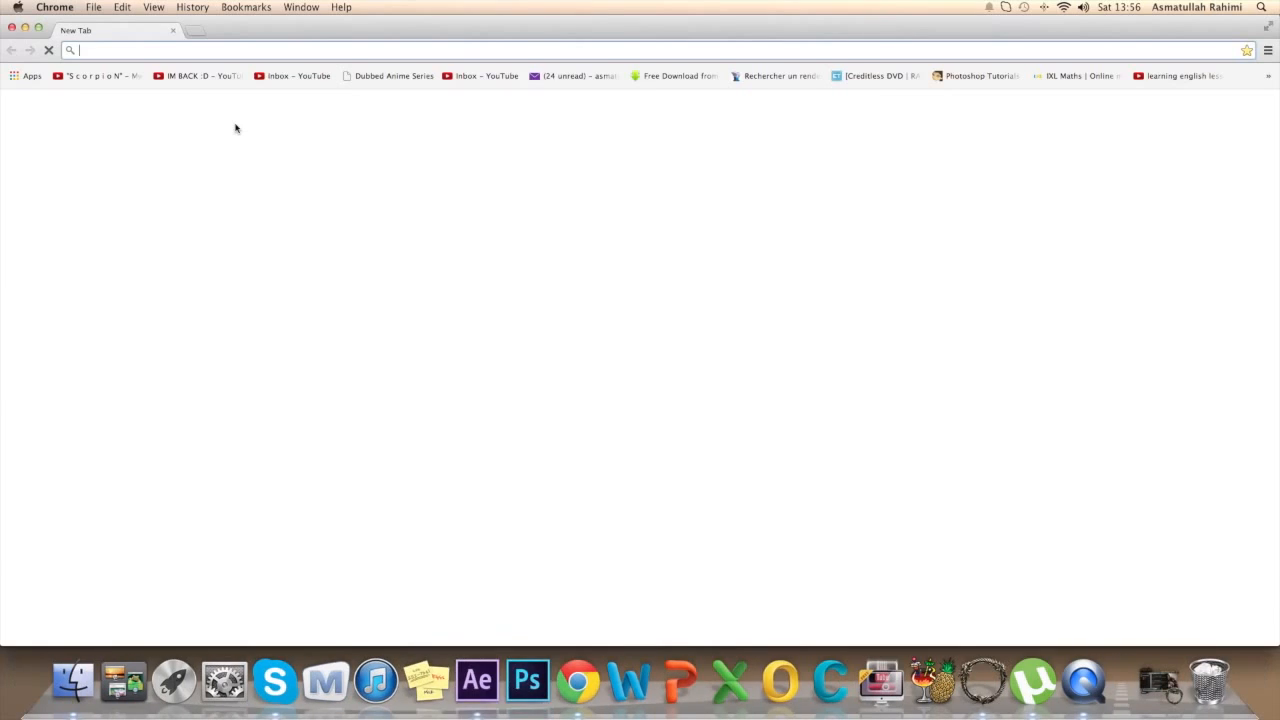
pyautogui.write('shar')
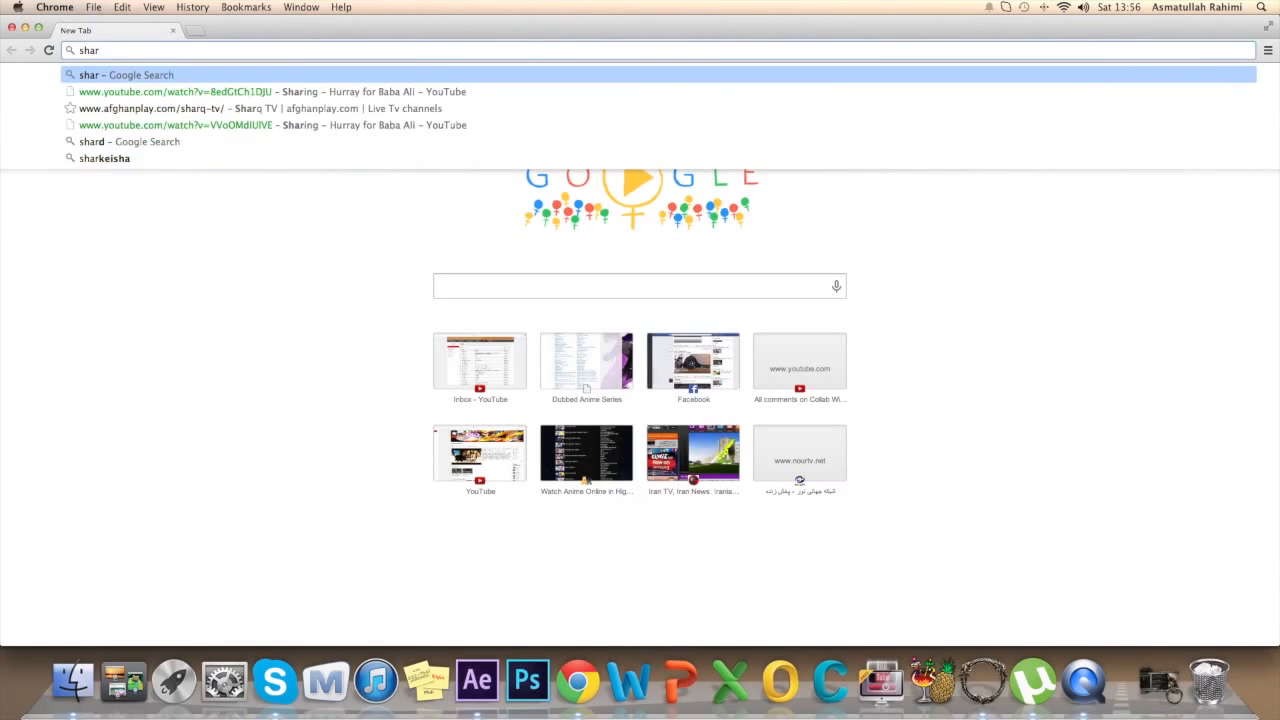
pyautogui.write('ingan')
pyautogui.press('Return')
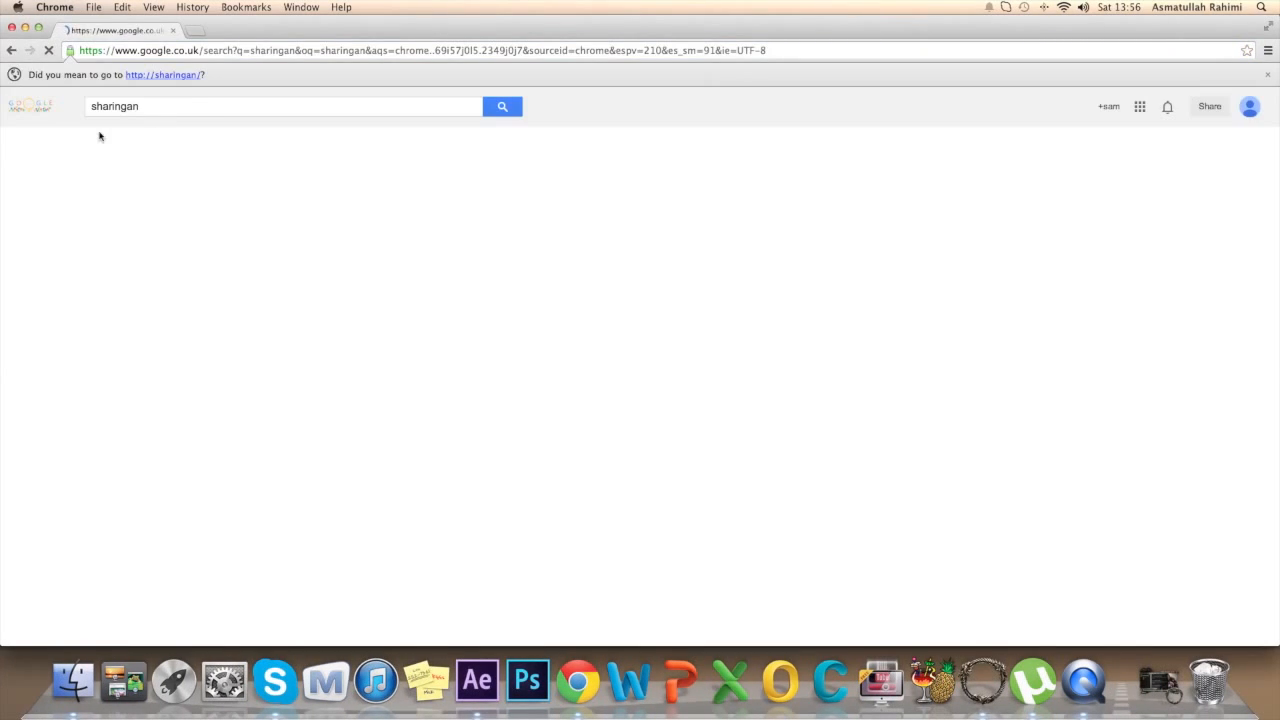
pyautogui.click(91, 106)
pyautogui.write('kakashi')
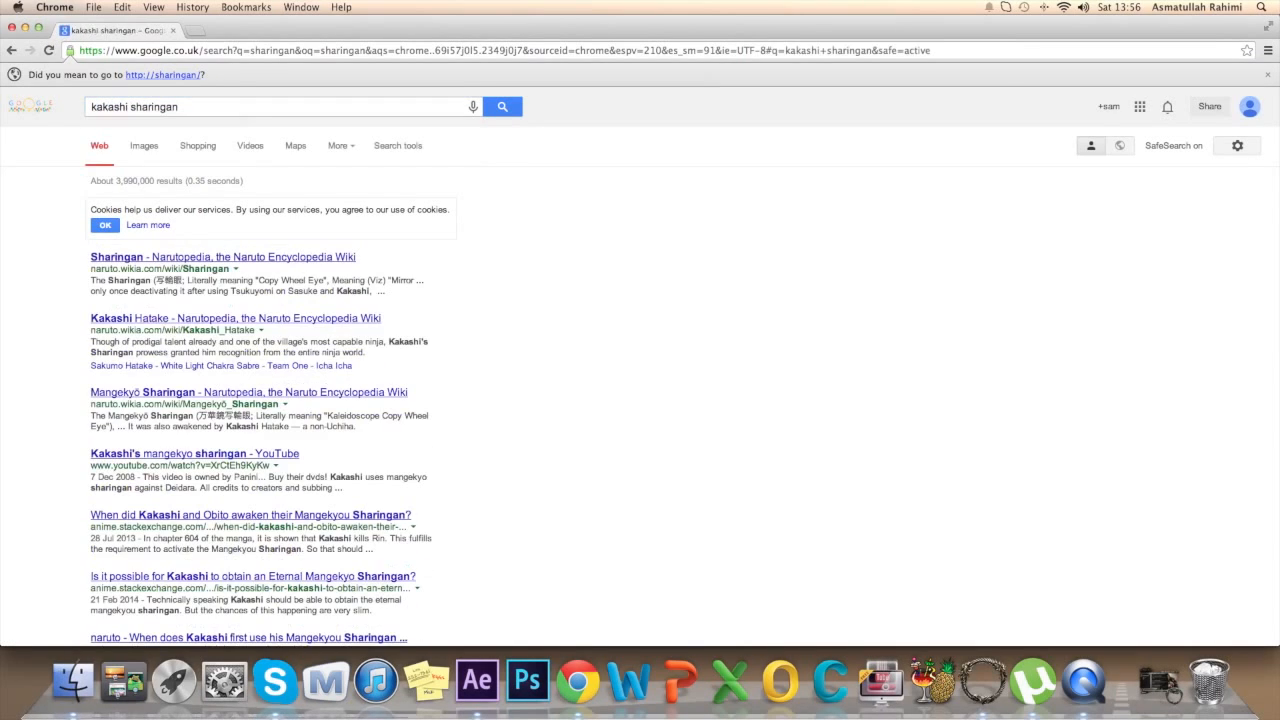
pyautogui.click(146, 149)
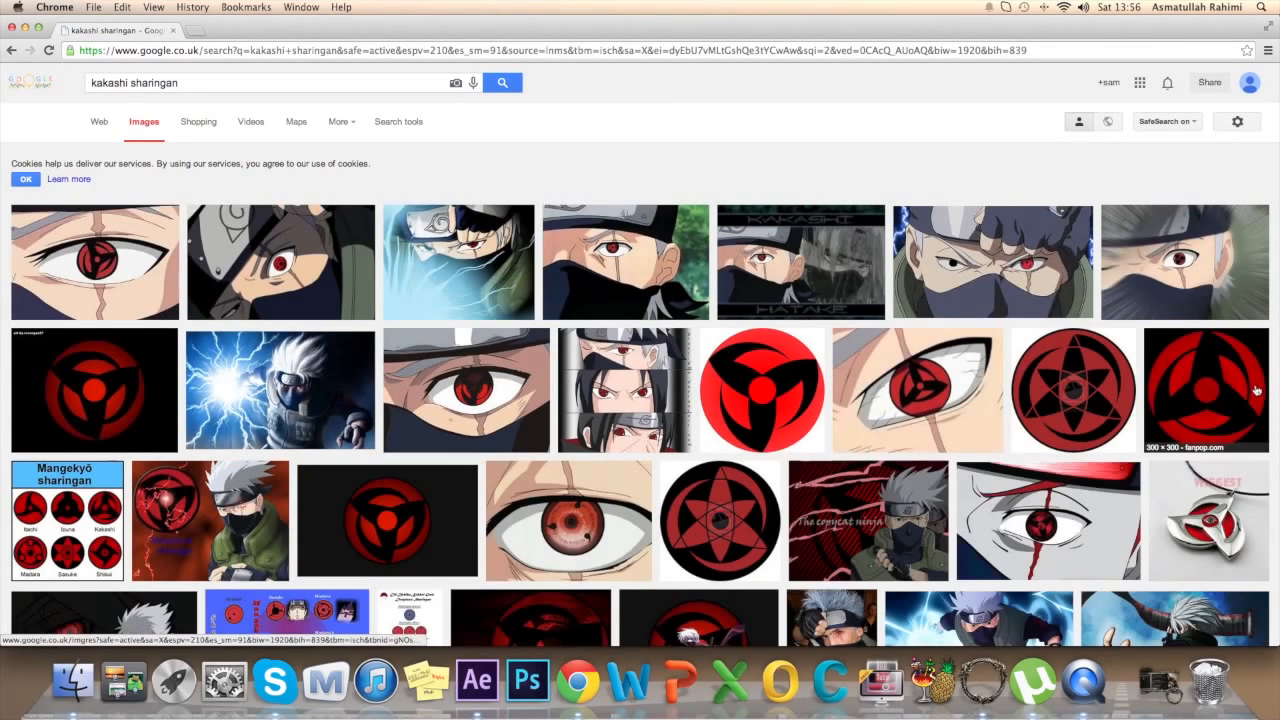
# - Find the glossy red and black Mangekyou Sharingan image on a transparent background, 747 × 747, and save it to disk
pyautogui.scroll(-1, 723, 443)
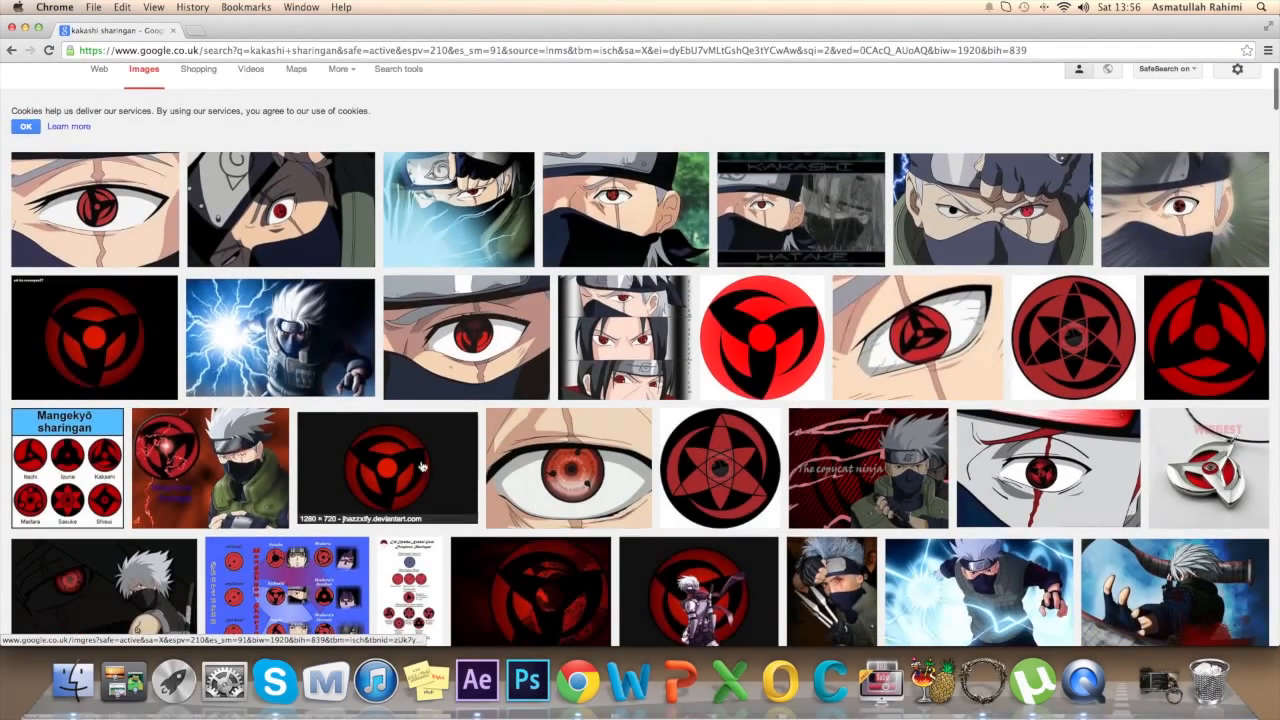
pyautogui.click(768, 339)
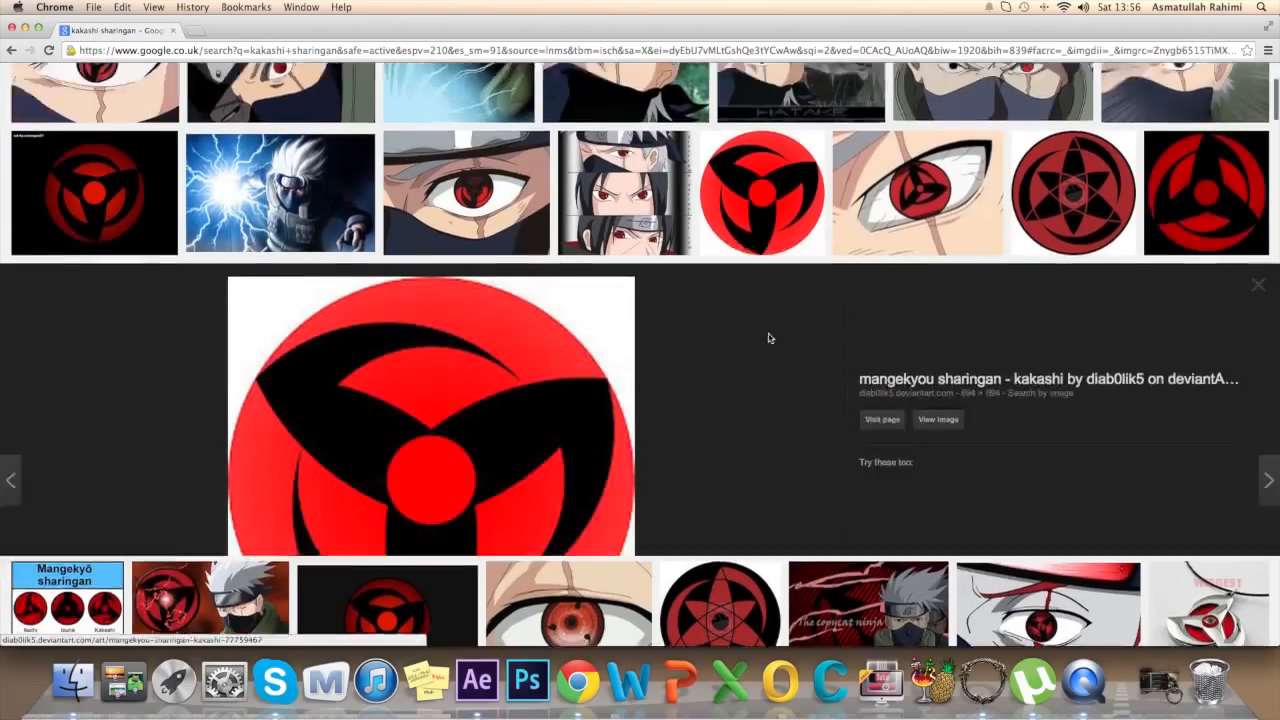
pyautogui.scroll(-6, 834, 425)
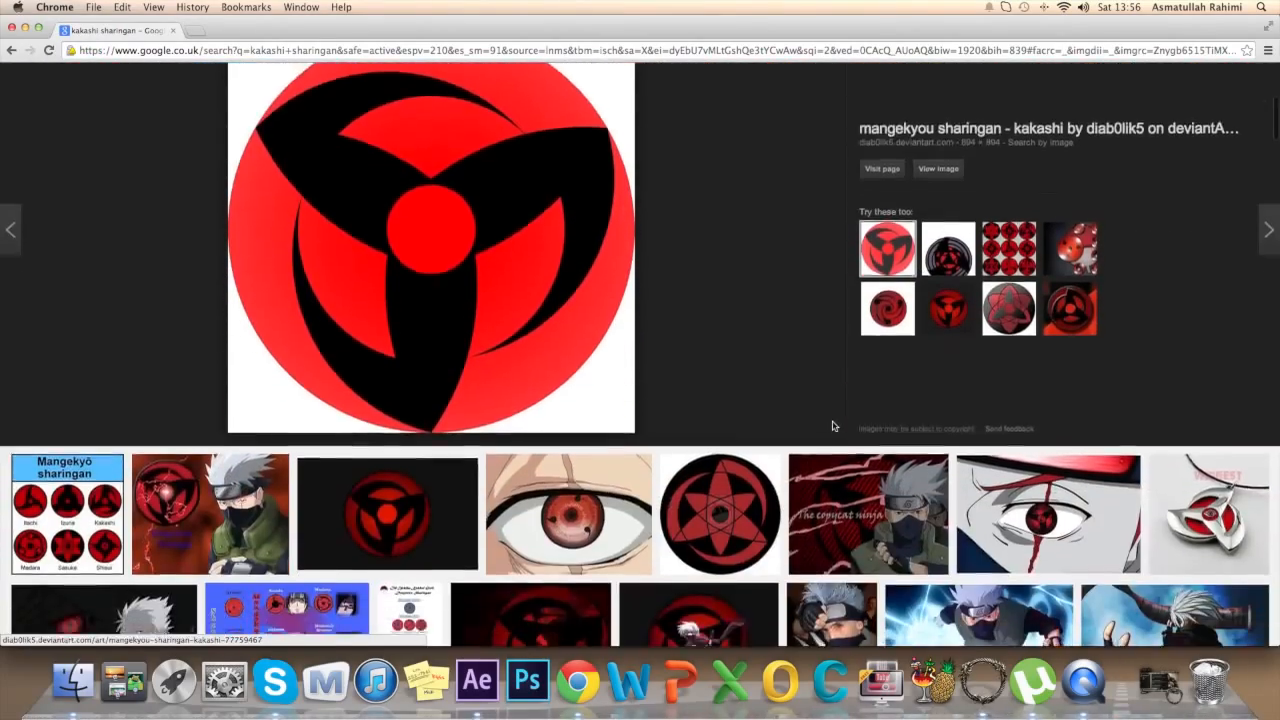
pyautogui.scroll(-3, 655, 446)
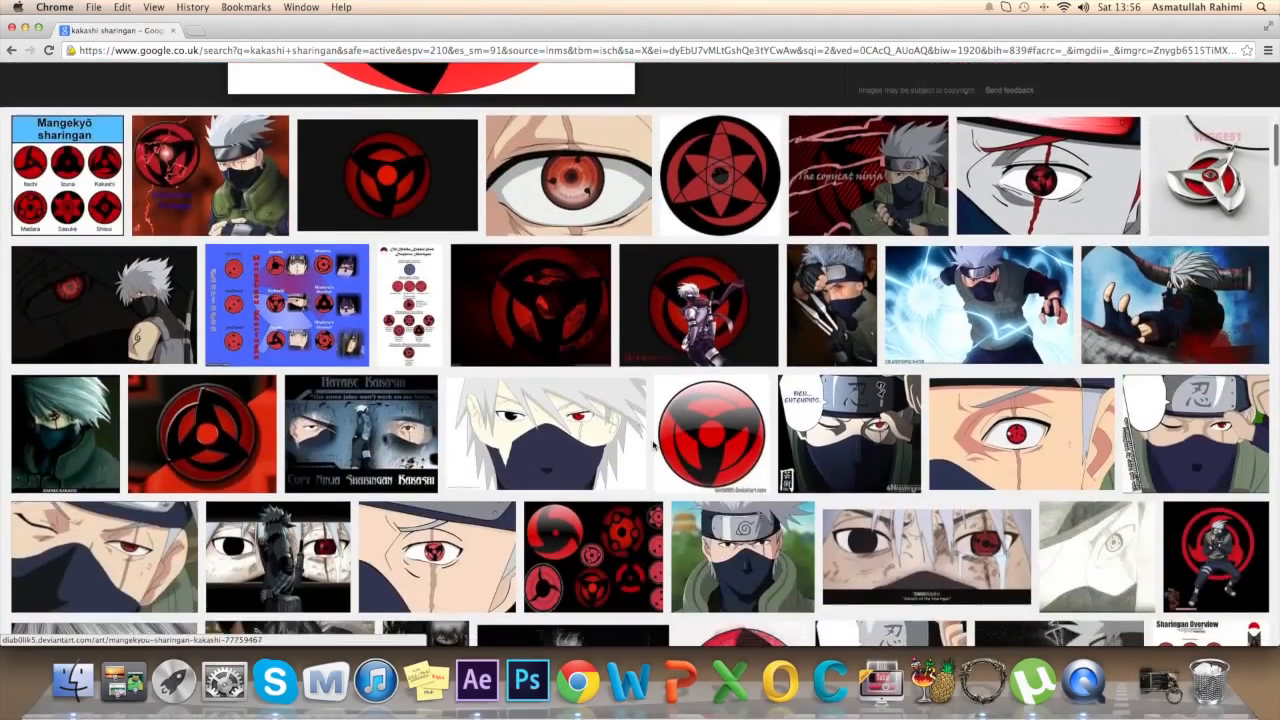
pyautogui.click(669, 463)
pyautogui.rightClick(556, 450)
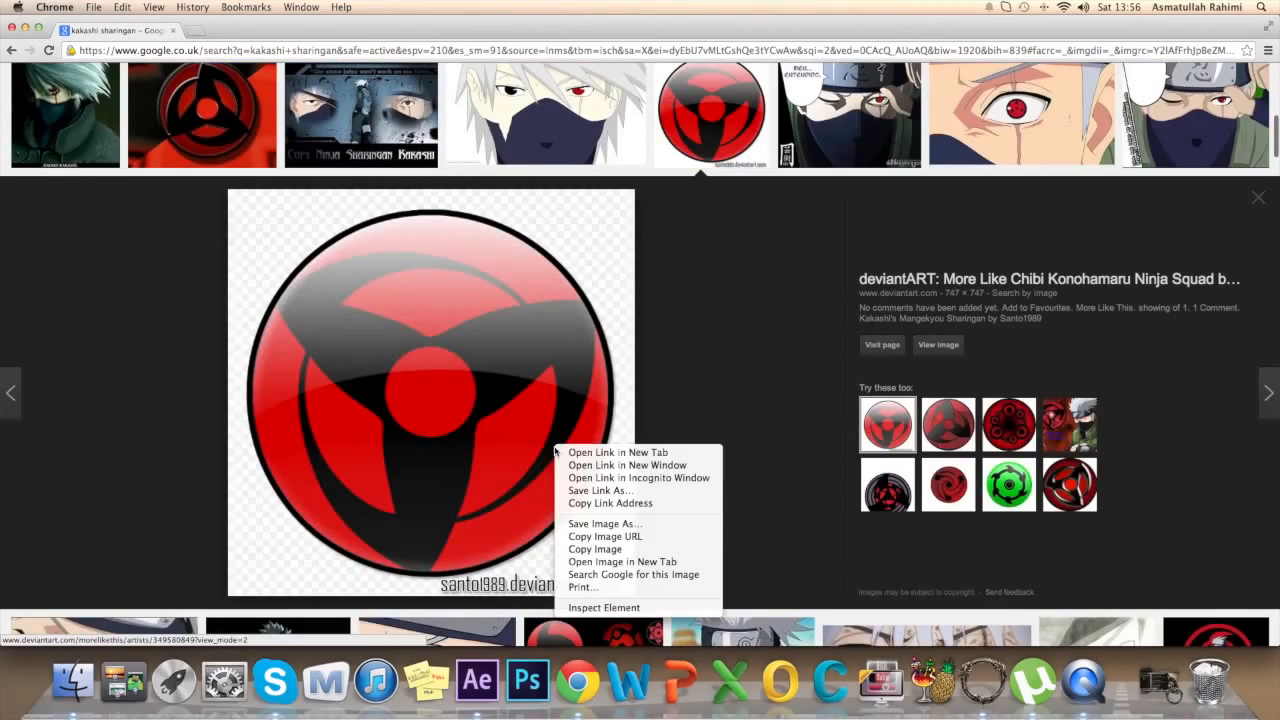
pyautogui.click(632, 531)
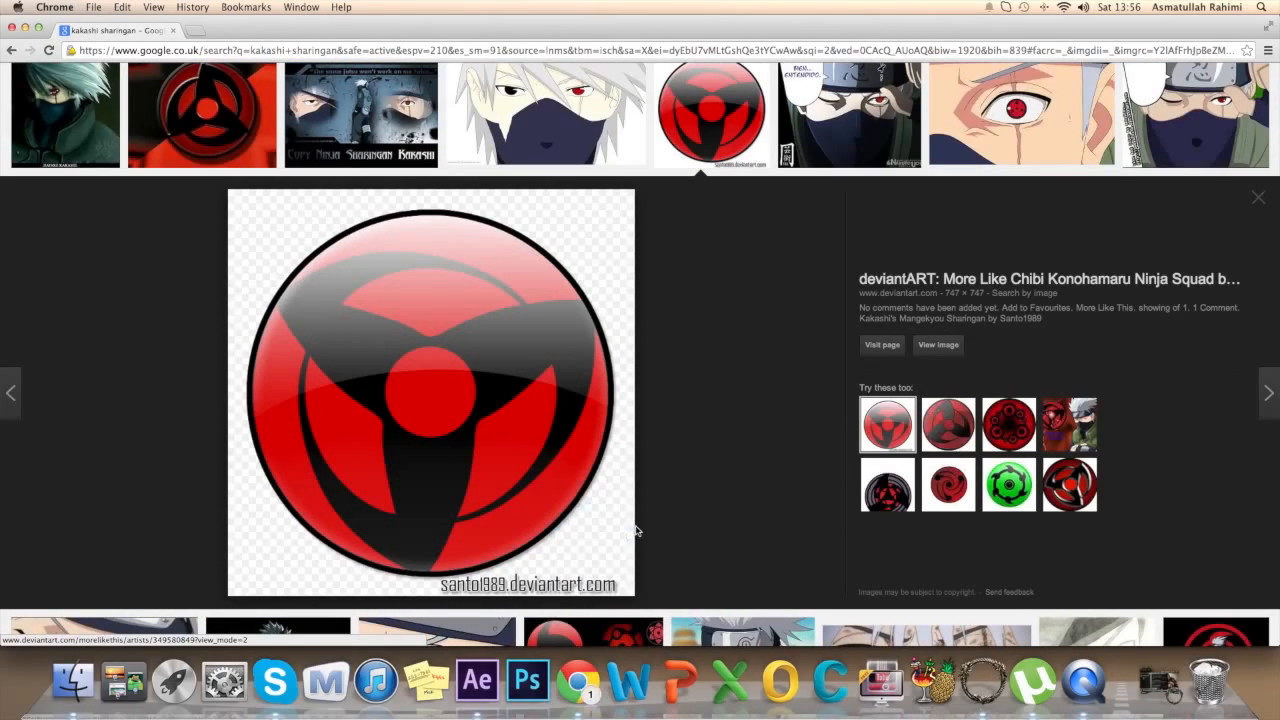
pyautogui.press('Return')
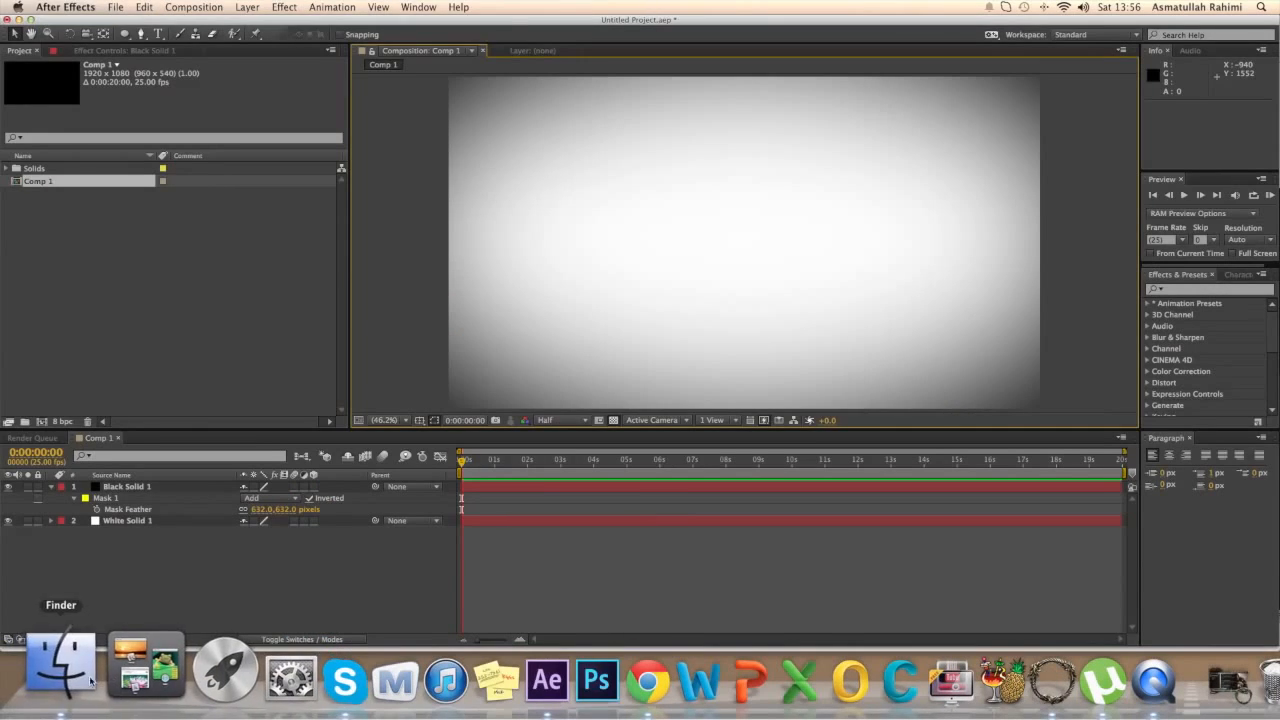
# - Open a Finder window and look through All My Files for the downloaded sharingan image
pyautogui.click(73, 681)
pyautogui.scroll(-3, 547, 259)
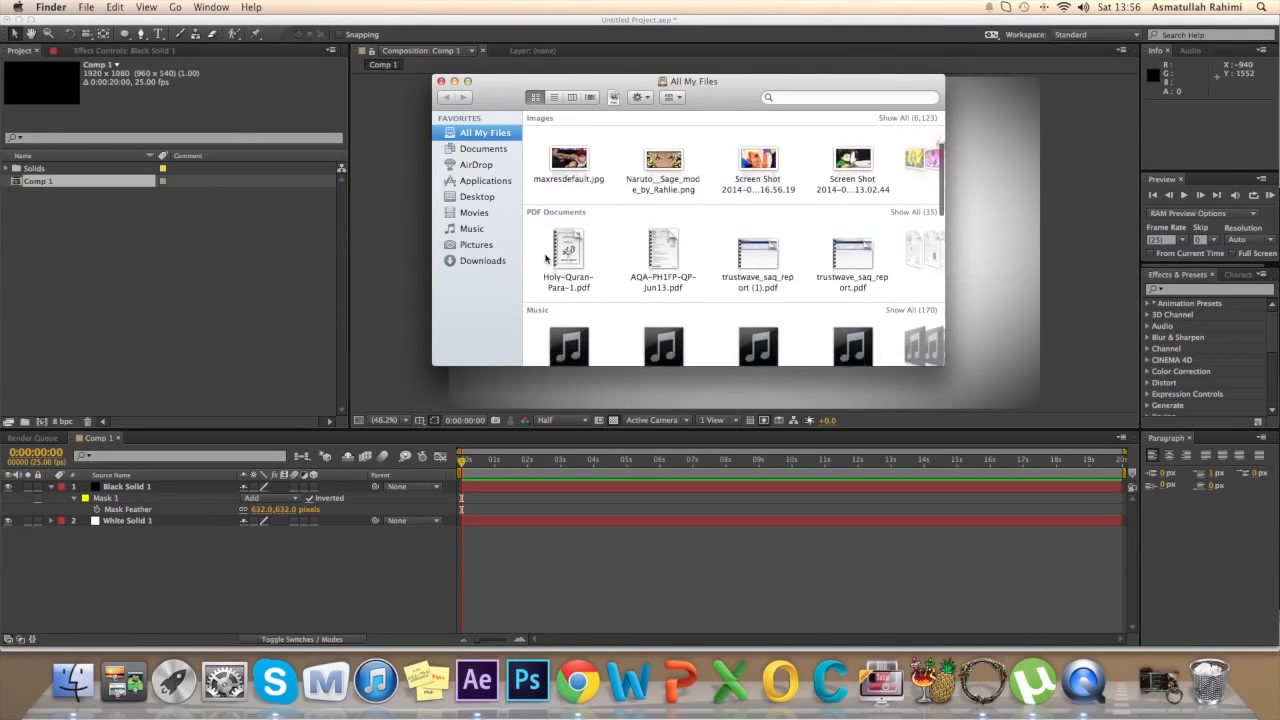
pyautogui.scroll(-5, 573, 265)
pyautogui.scroll(6, 566, 235)
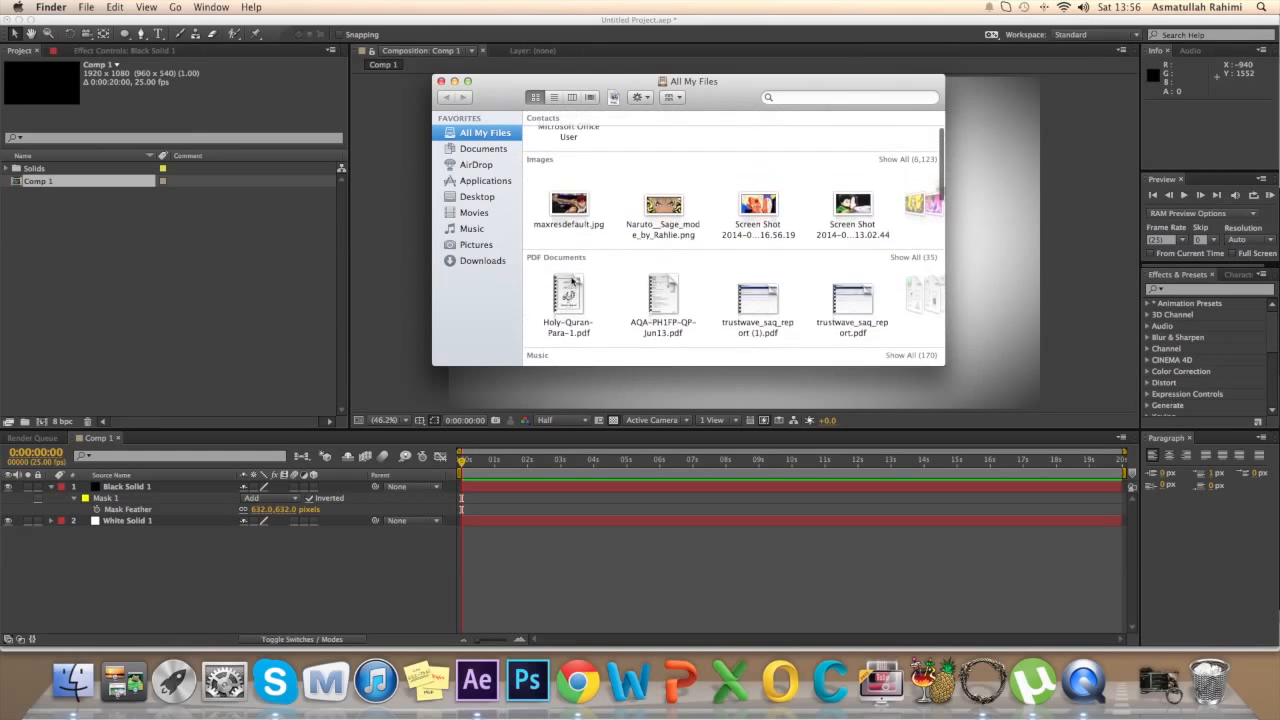
pyautogui.scroll(2, 565, 224)
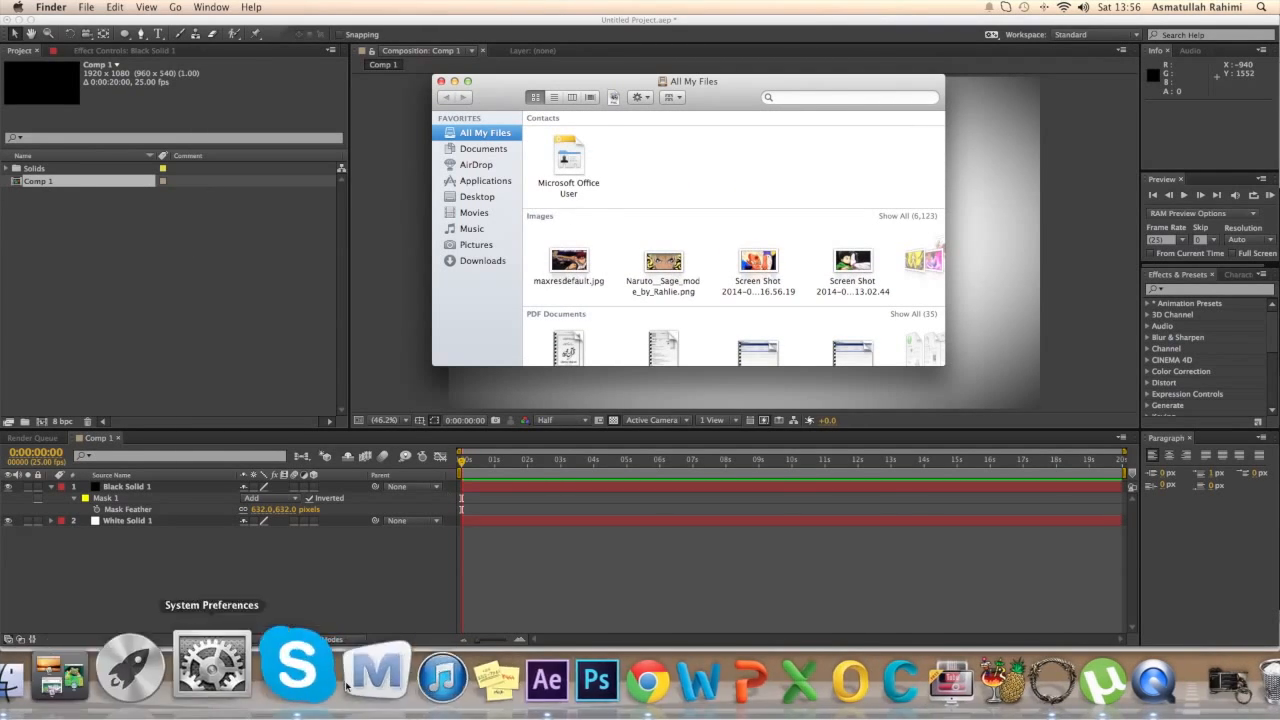
# - Return to Chrome, reveal the downloaded Kakashi sharingan PNG in Finder, and switch back to After Effects
pyautogui.click(578, 683)
pyautogui.click(135, 636)
pyautogui.click(135, 636)
pyautogui.click(136, 637)
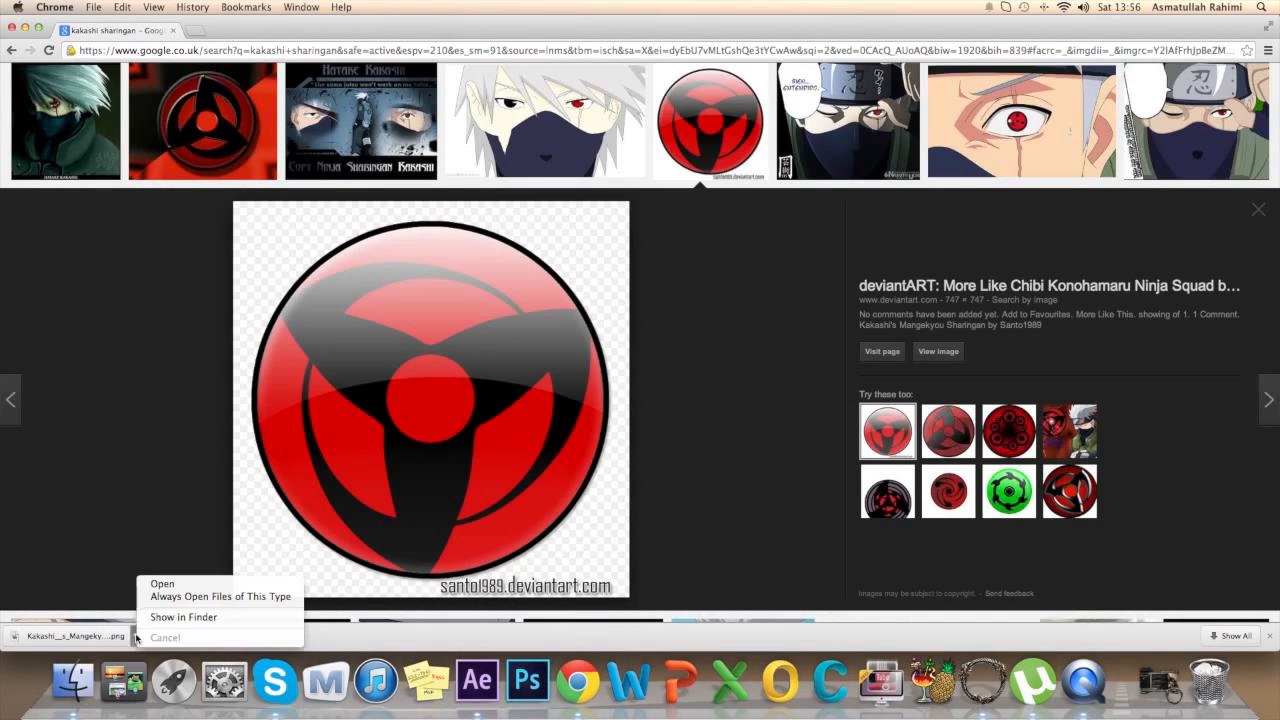
pyautogui.click(183, 617)
pyautogui.click(490, 683)
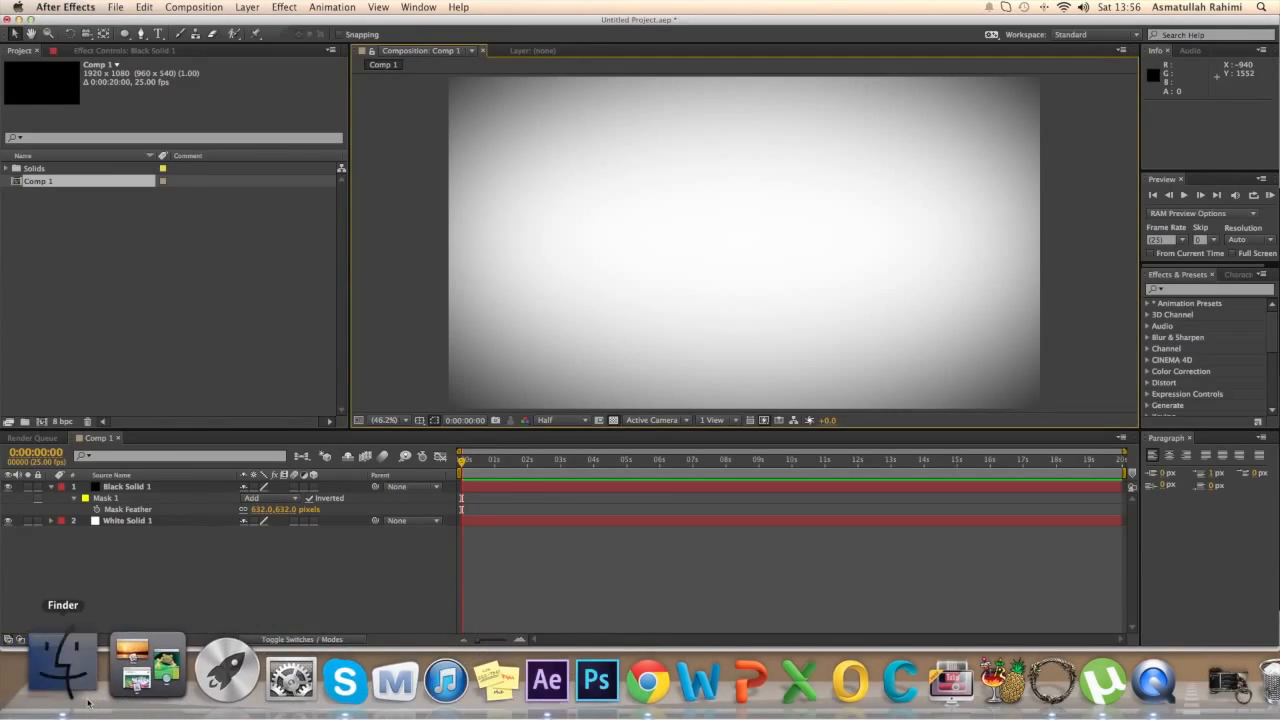
# - Import the downloaded Kakashi sharingan PNG from Finder into Comp 1 and stretch it to about 181% width by 133% height
pyautogui.click(35, 675)
pyautogui.moveTo(893, 455); pyautogui.dragTo(129, 300)
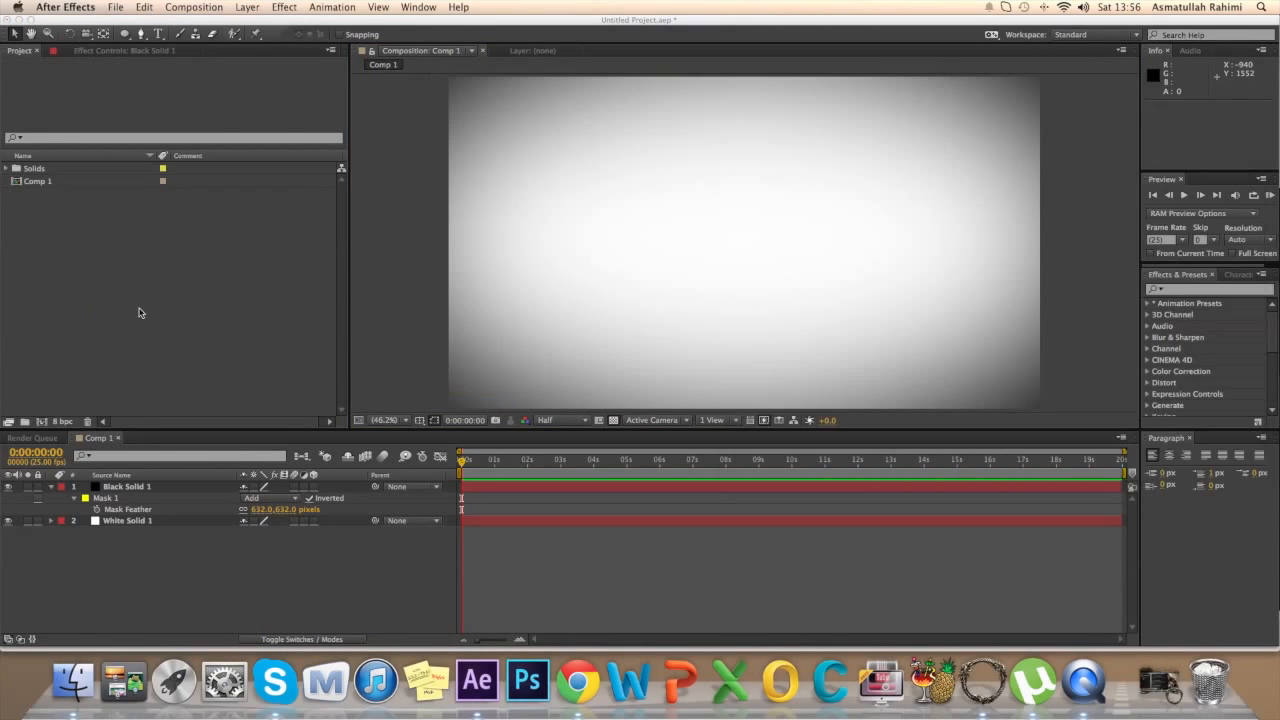
pyautogui.moveTo(116, 183); pyautogui.dragTo(810, 261)
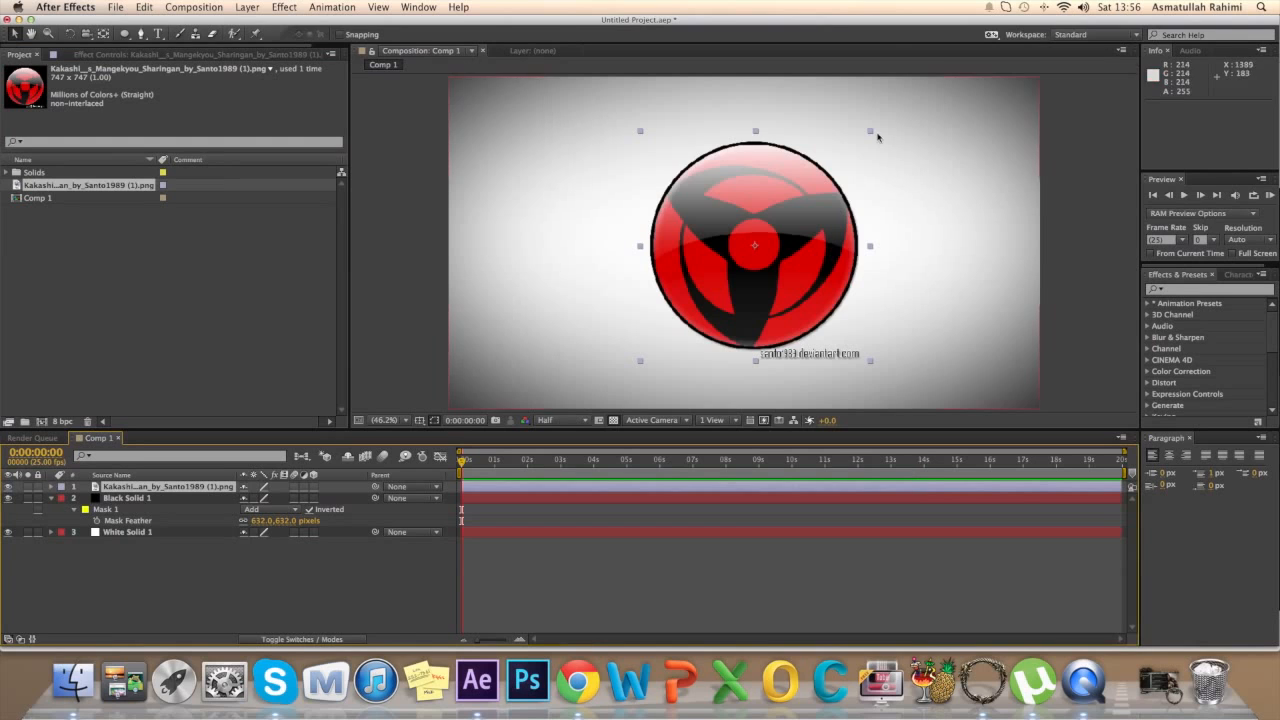
pyautogui.moveTo(870, 131); pyautogui.dragTo(964, 97)
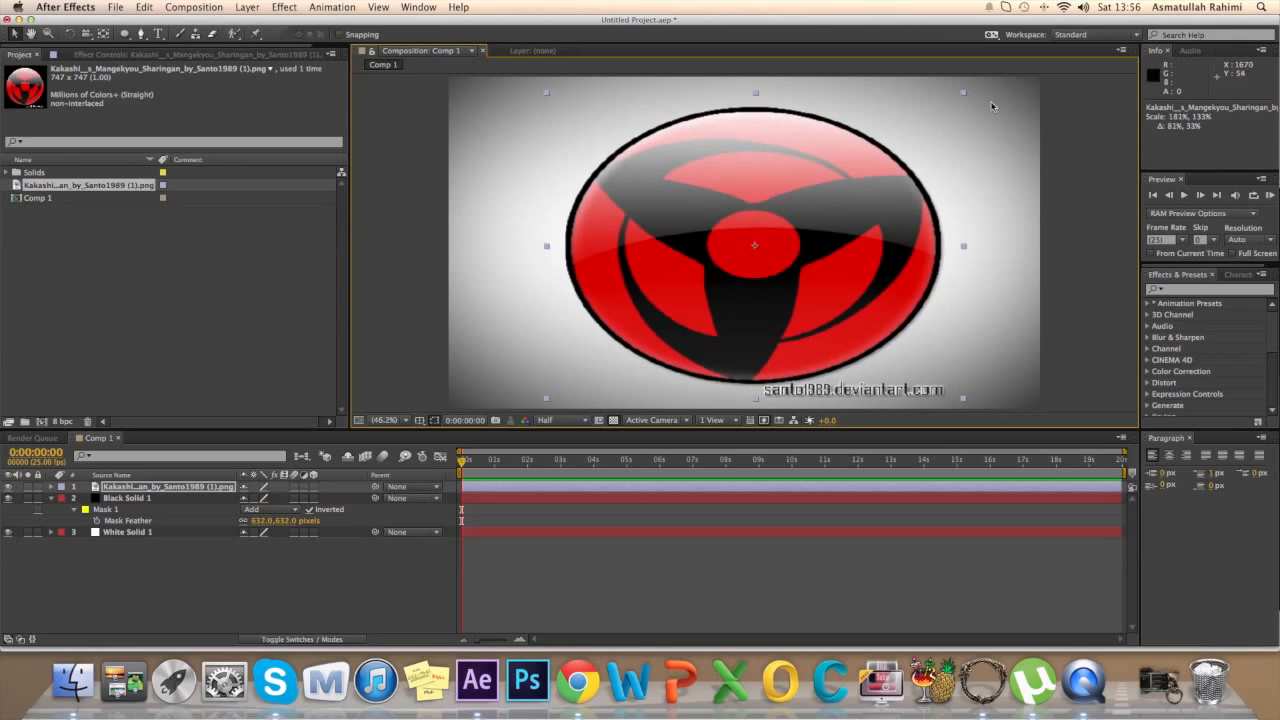
pyautogui.click(1090, 187)
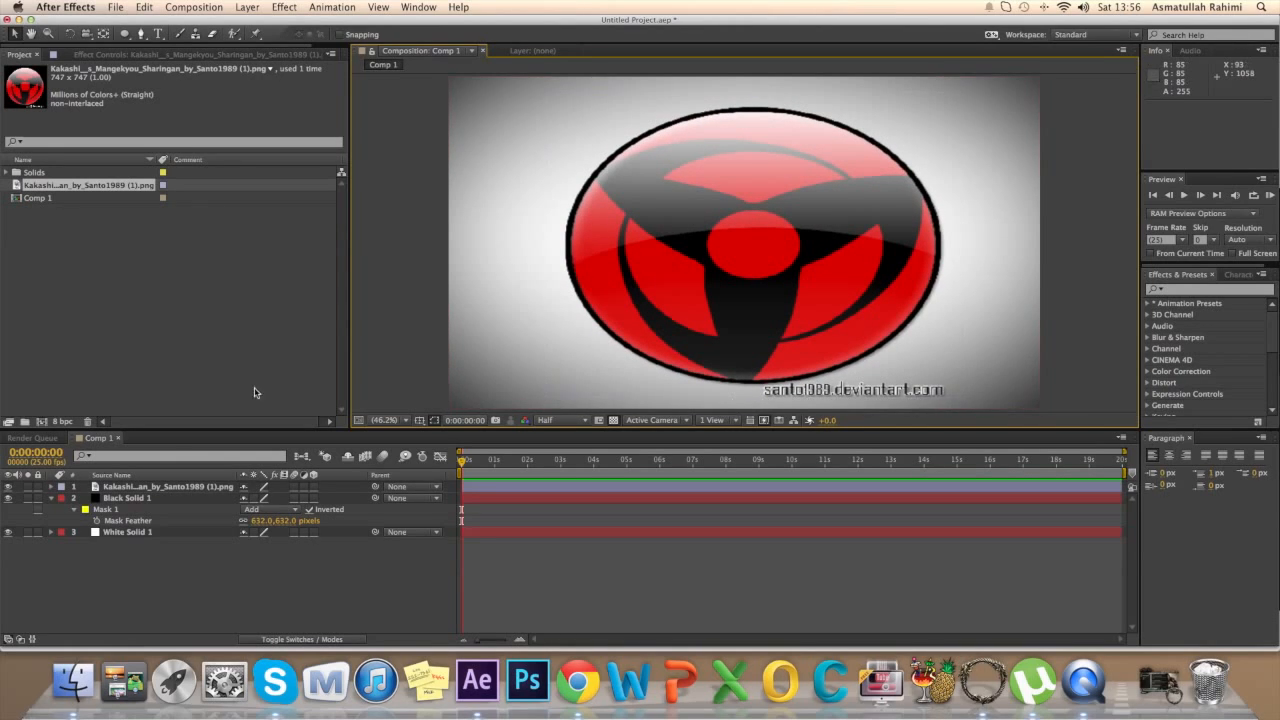
# - Draw a closed six-point mask with the Pen tool around the deviantart watermark below the eye on the Kakashi sharingan layer
pyautogui.click(140, 34)
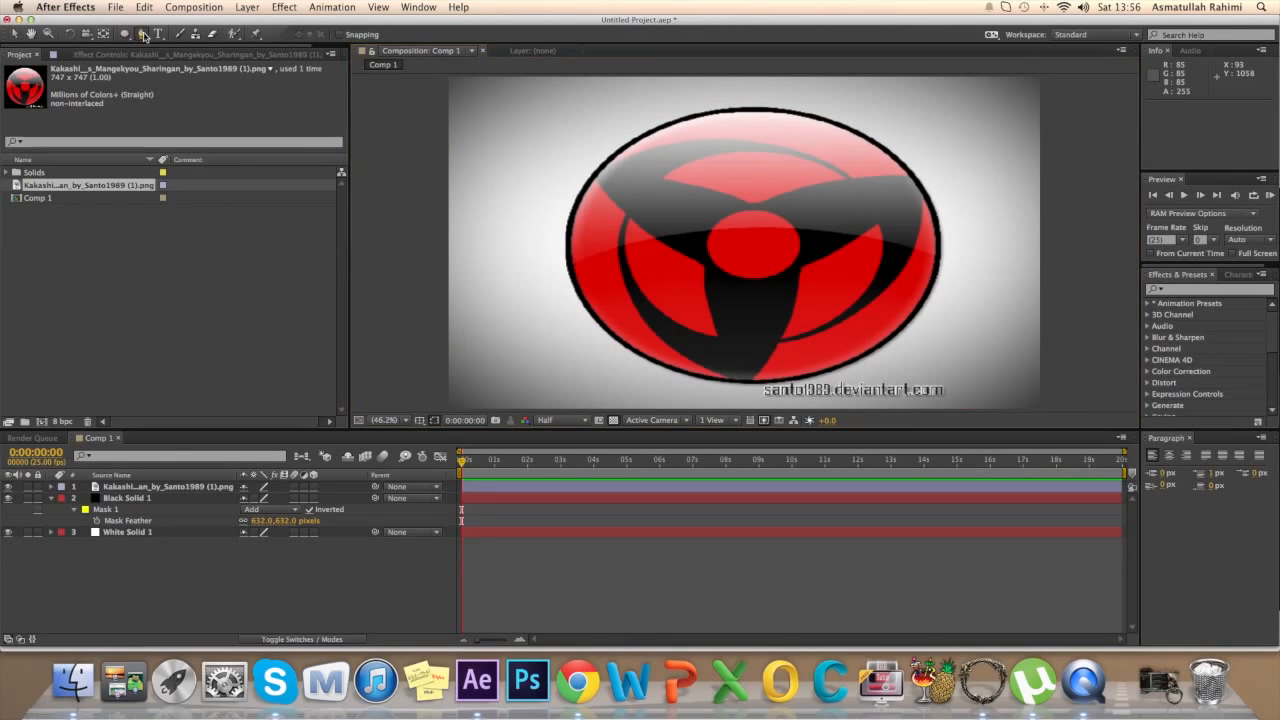
pyautogui.click(757, 389)
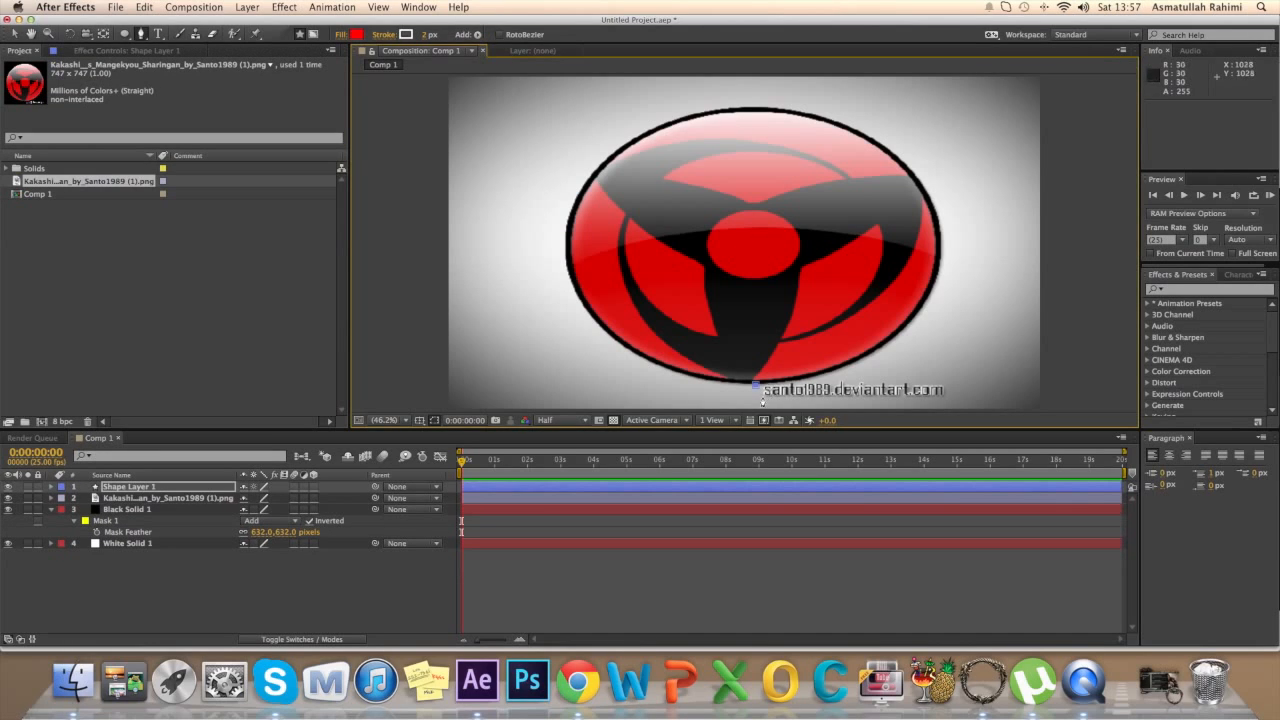
pyautogui.press('super+z')
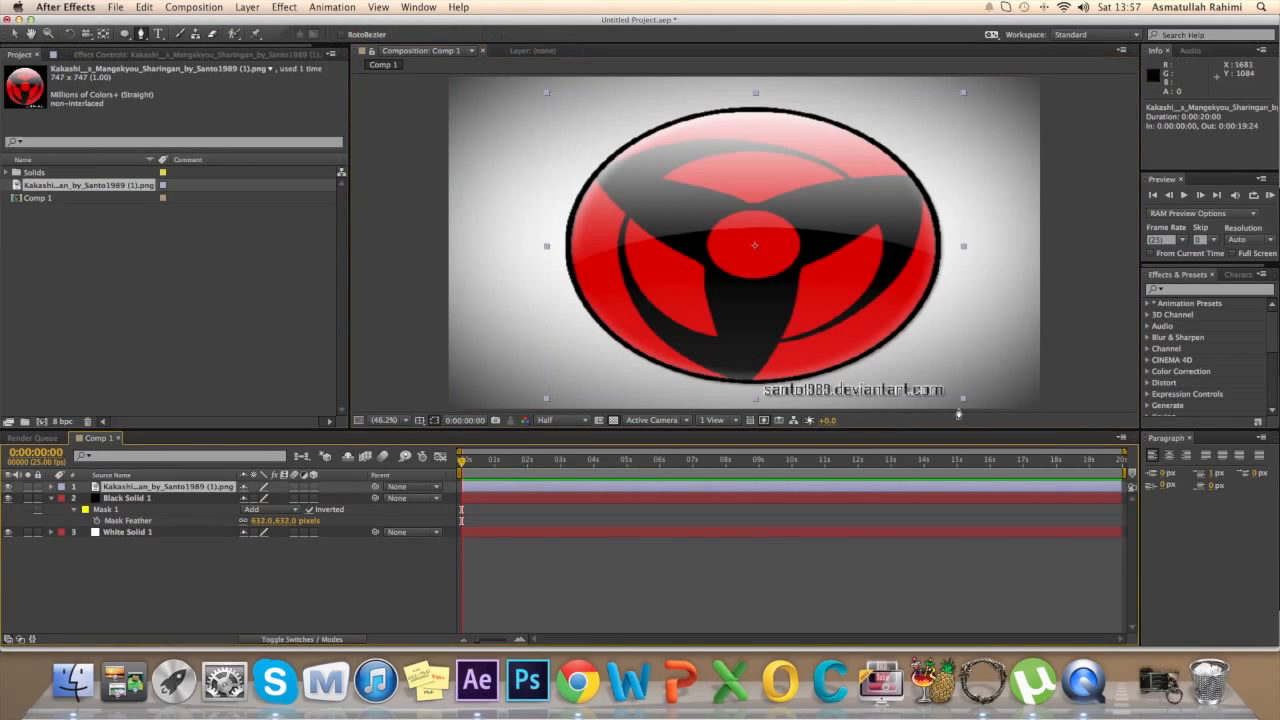
pyautogui.click(758, 388)
pyautogui.click(795, 381)
pyautogui.click(933, 374)
pyautogui.click(967, 388)
pyautogui.click(956, 403)
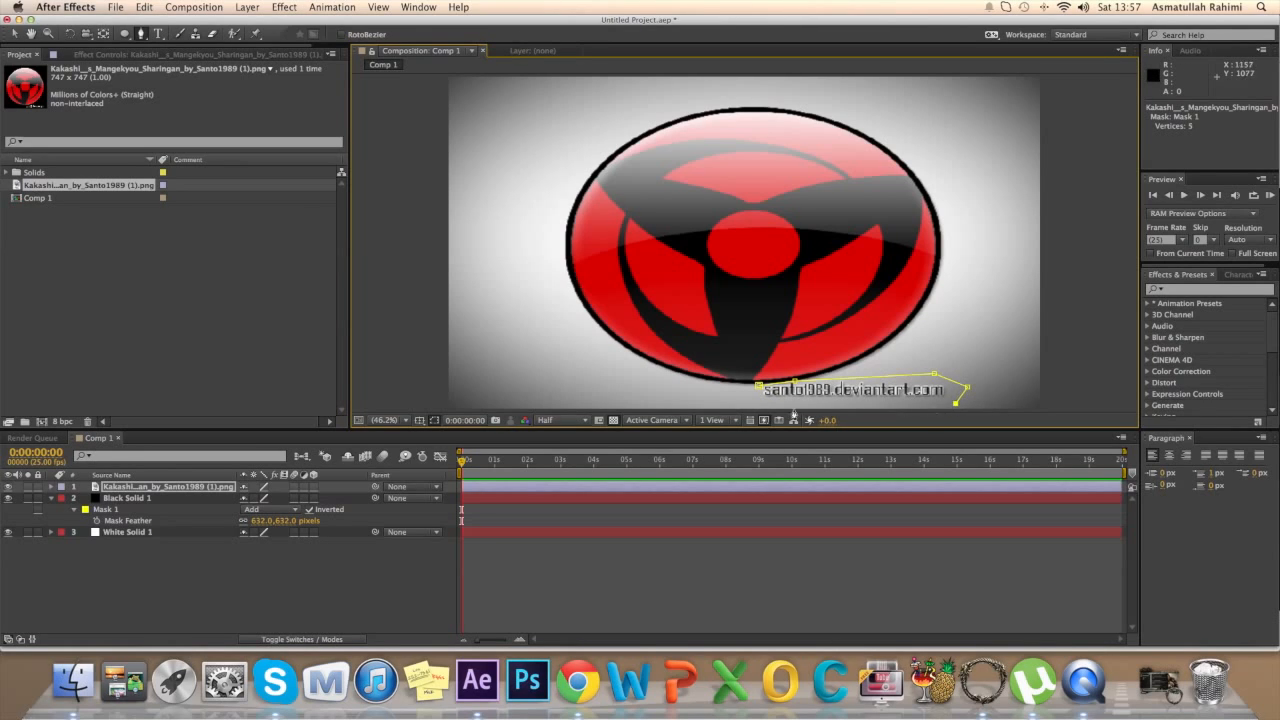
pyautogui.click(756, 404)
pyautogui.click(758, 388)
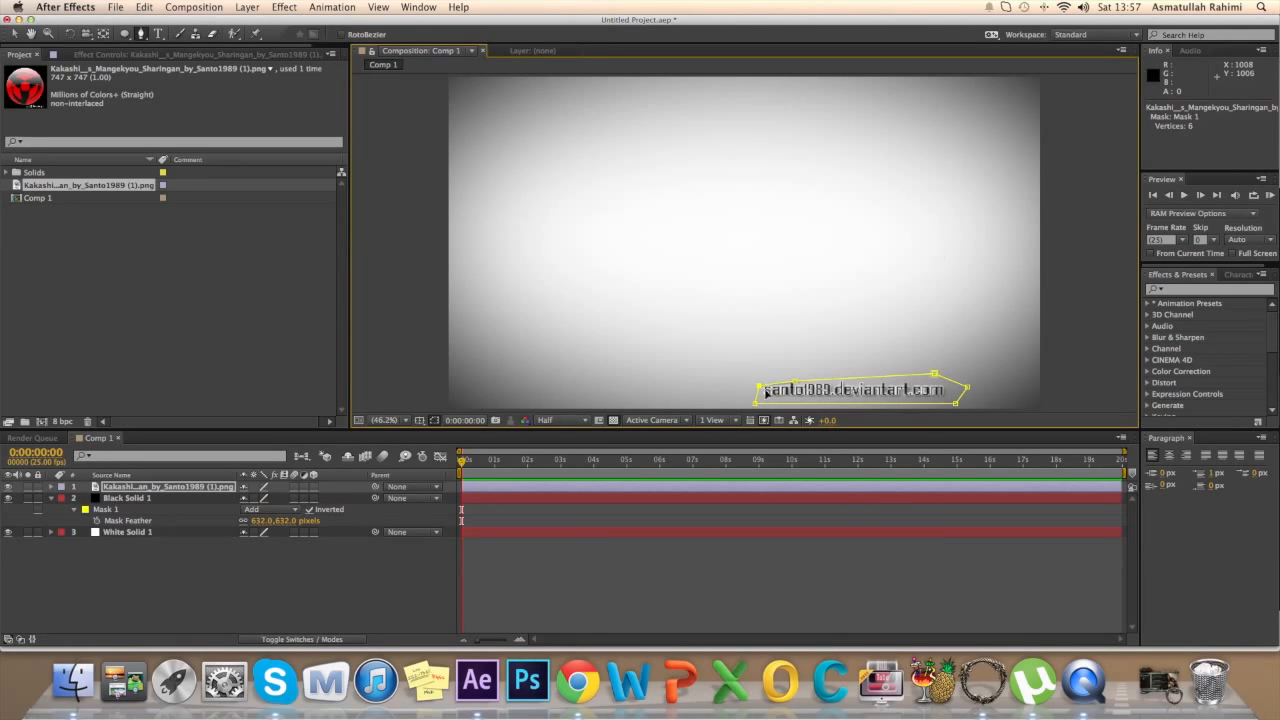
# - Invert Mask 1 on the Kakashi sharingan layer and collapse the properties of the sharingan and Black Solid 1 layers
pyautogui.press('m')
pyautogui.click(299, 500)
pyautogui.click(309, 499)
pyautogui.click(309, 499)
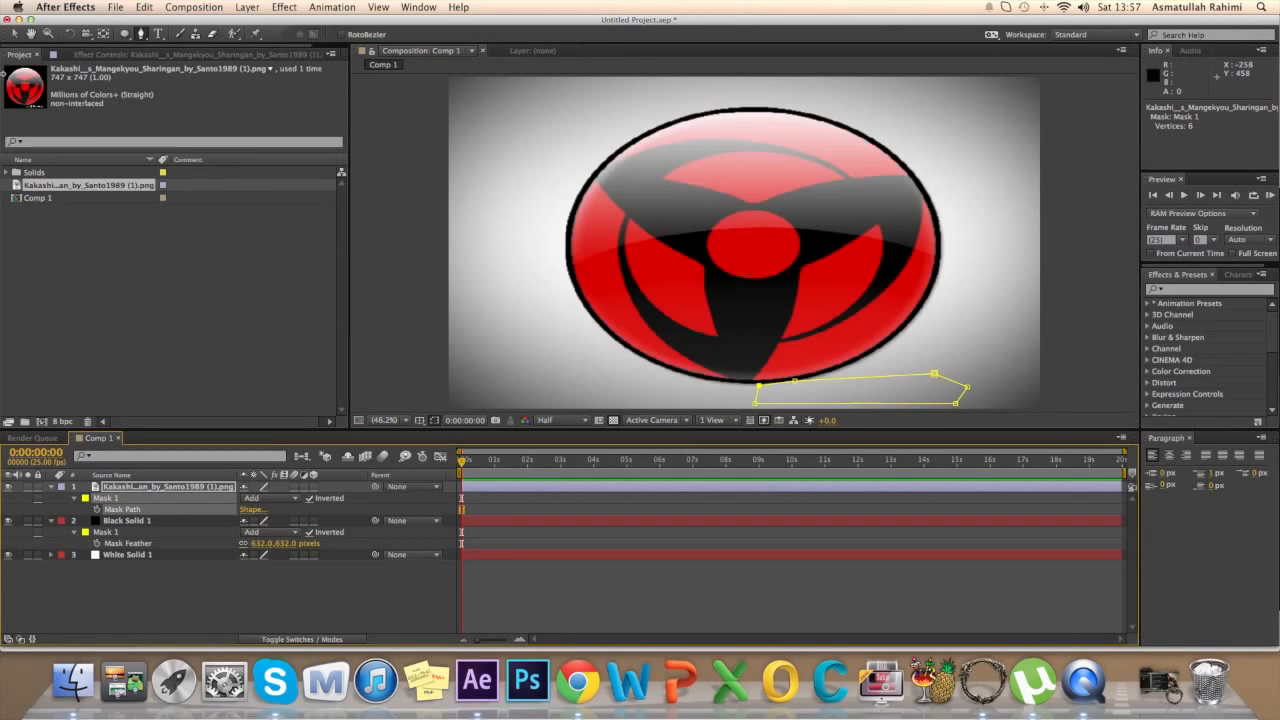
pyautogui.press('v')
pyautogui.click(410, 245)
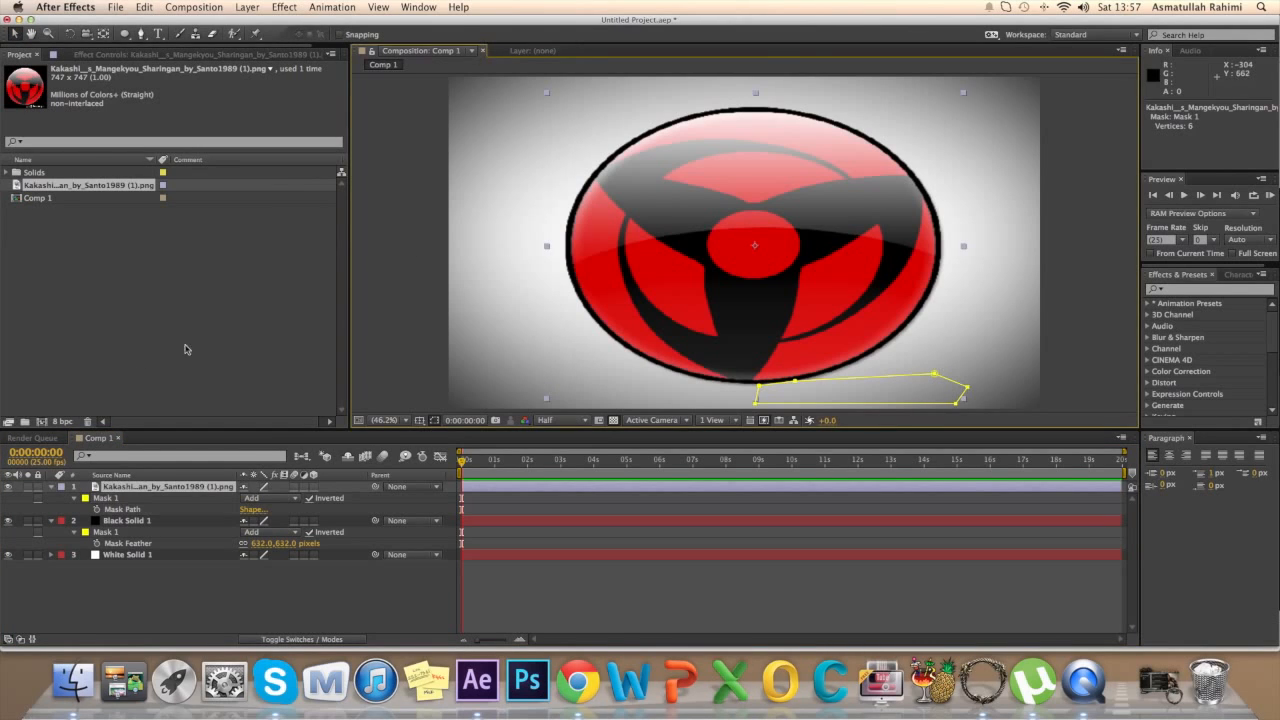
pyautogui.click(49, 487)
pyautogui.click(51, 499)
# - Create a new composition named 1 with the HDTV 1080 25 preset and a duration of 0:00:20:00
pyautogui.click(194, 8)
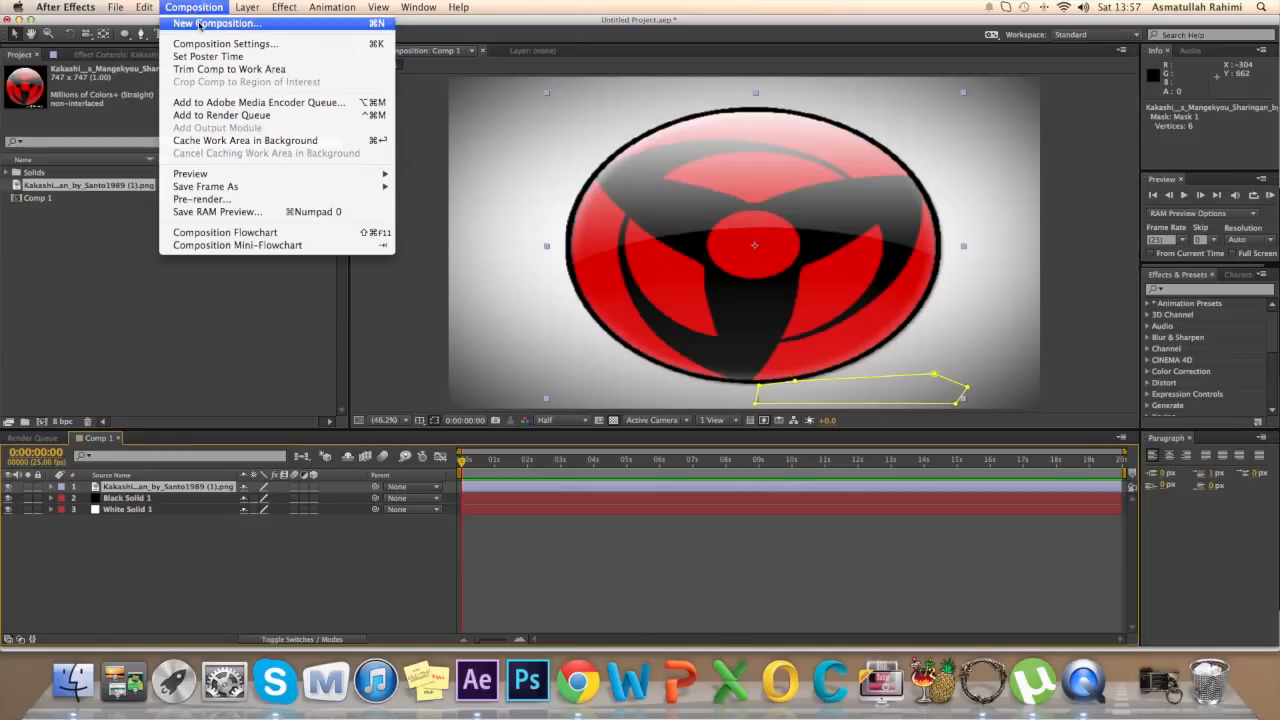
pyautogui.click(199, 24)
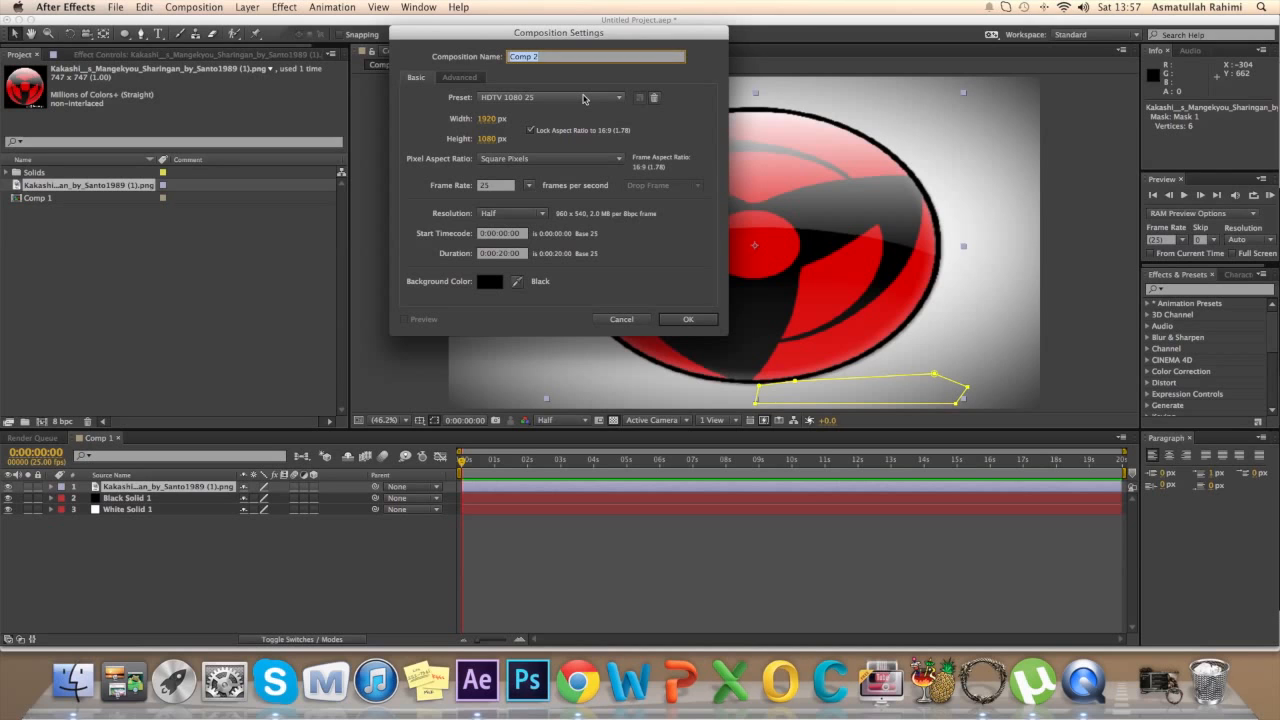
pyautogui.press('Return')
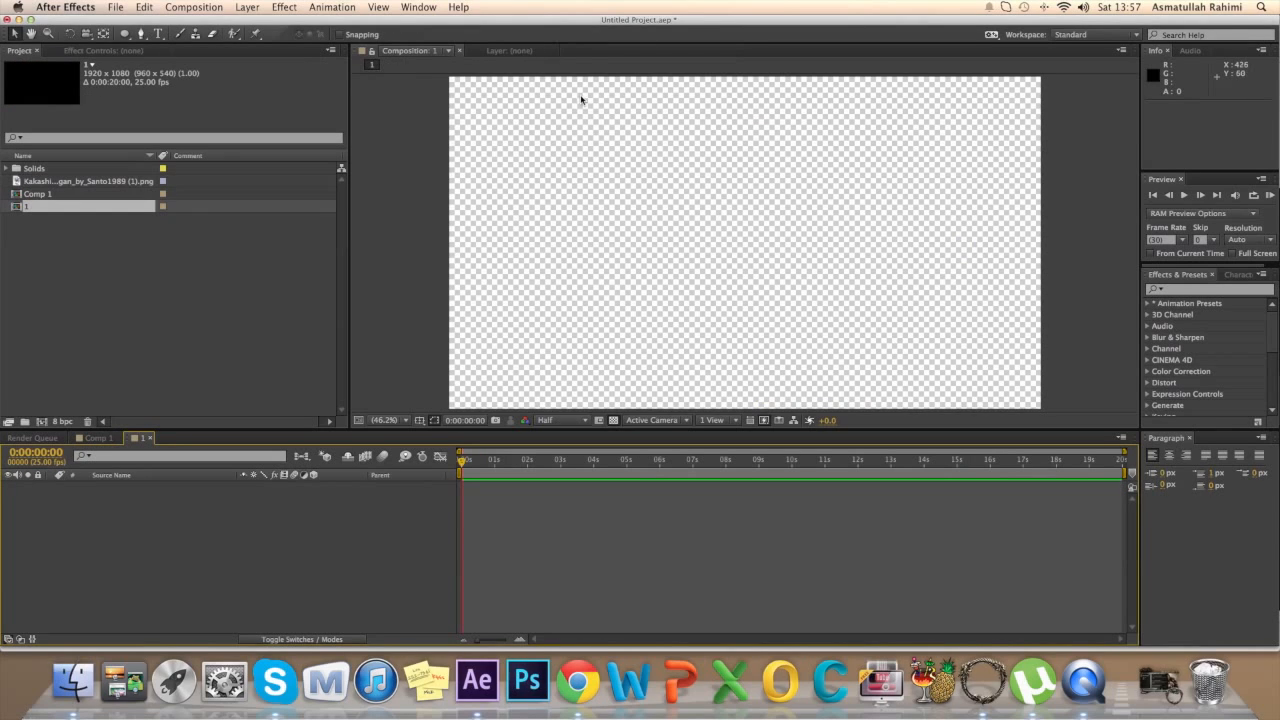
# - Import maxresdefault.jpg from Finder's All My Files into the project, closing the Downloads window
pyautogui.click(70, 678)
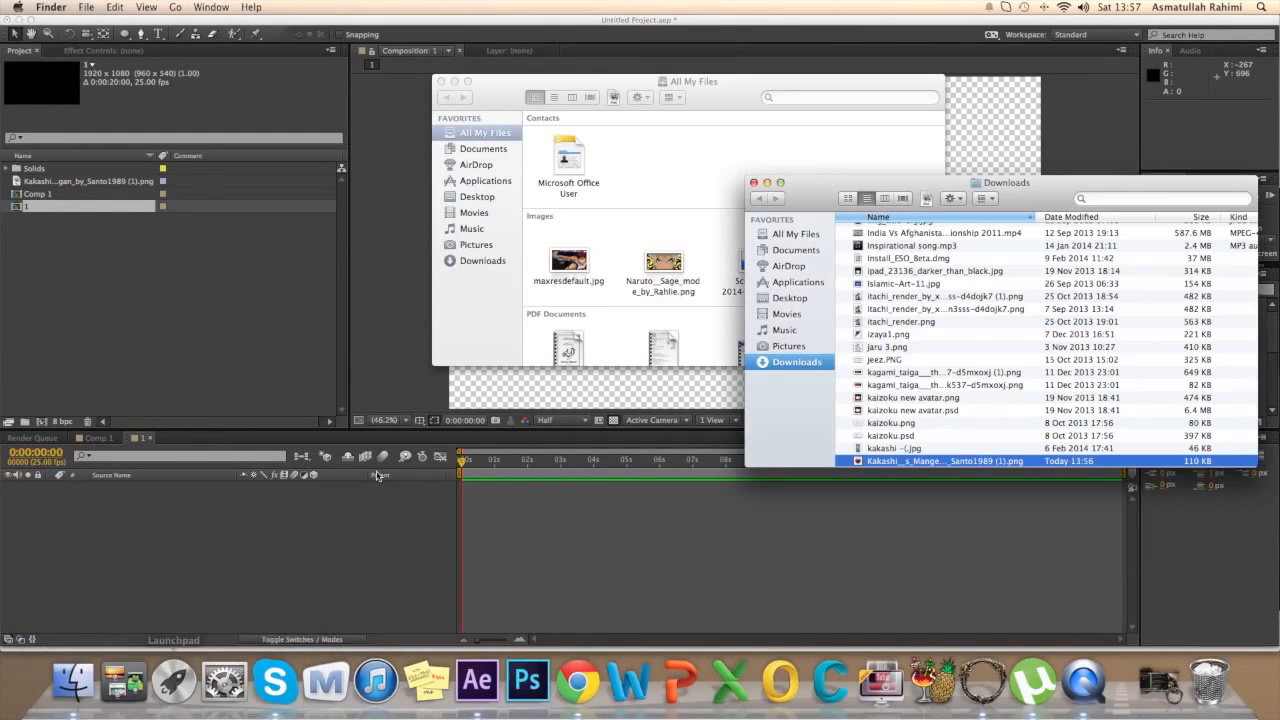
pyautogui.click(753, 183)
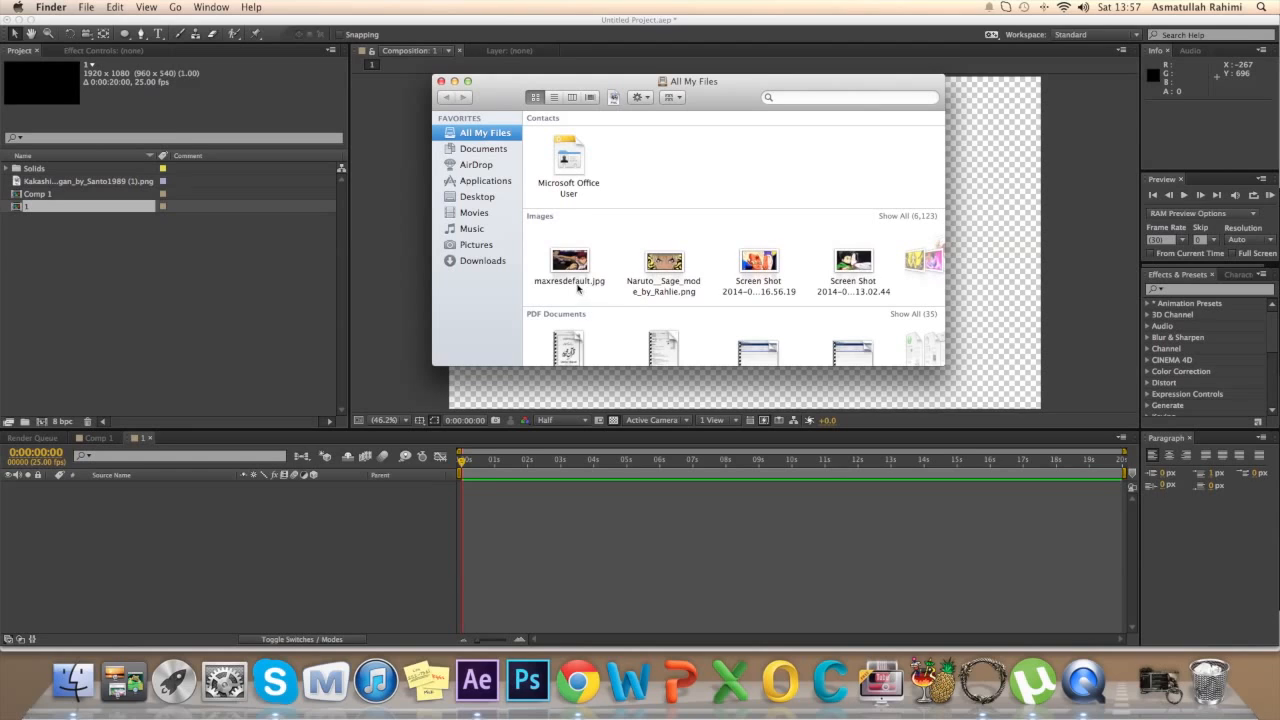
pyautogui.moveTo(577, 283); pyautogui.dragTo(109, 277)
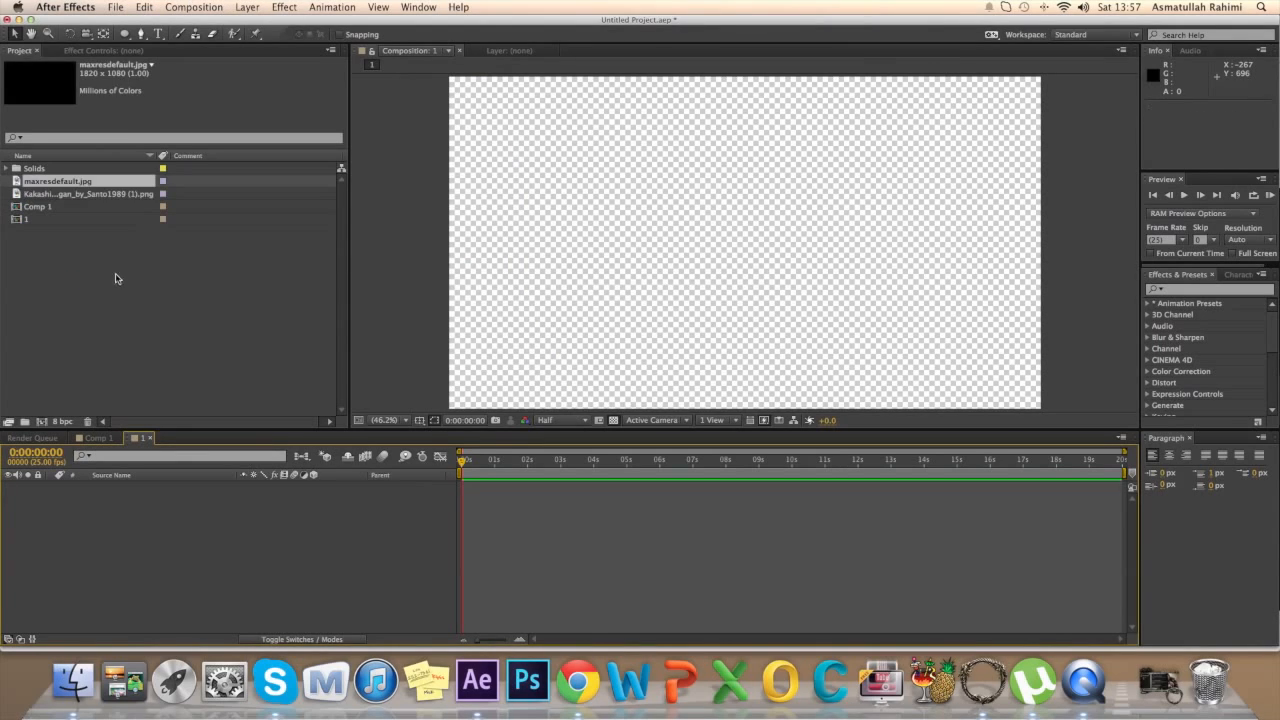
# - Place maxresdefault.jpg in composition 1 and fit the layer to the comp frame
pyautogui.moveTo(92, 183); pyautogui.dragTo(783, 302)
pyautogui.moveTo(849, 239); pyautogui.dragTo(823, 253)
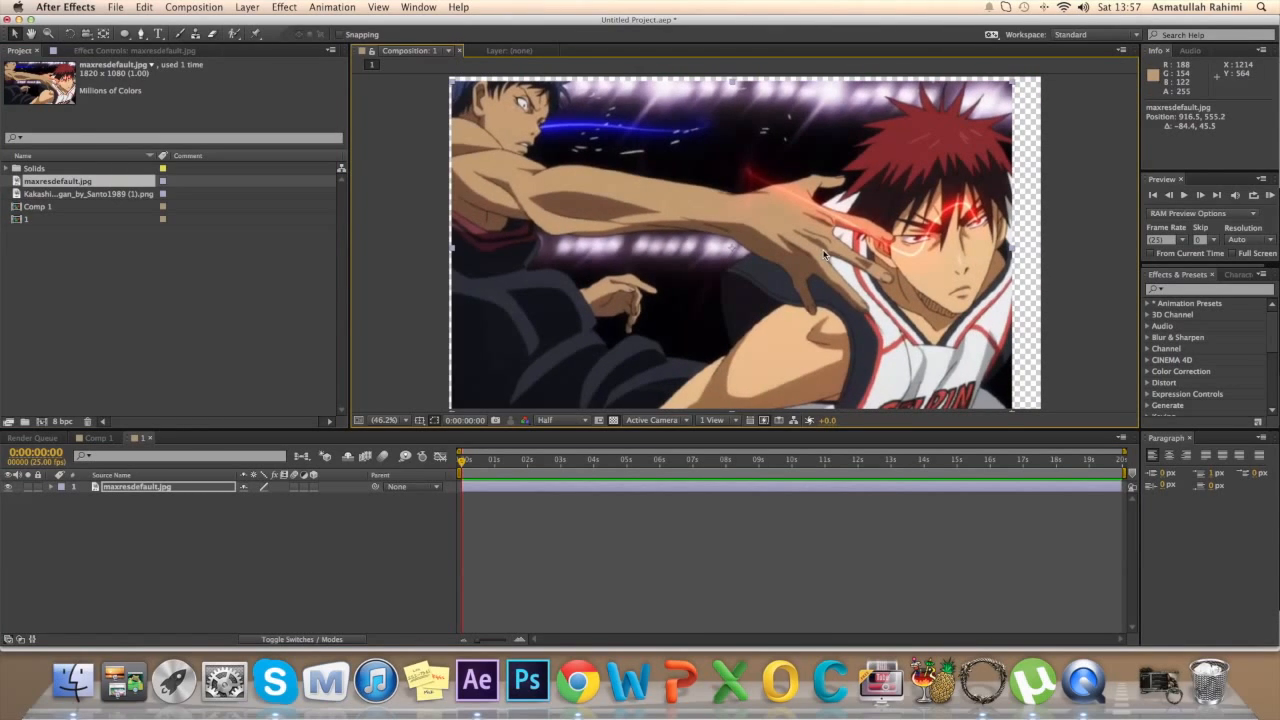
pyautogui.rightClick(825, 254)
pyautogui.moveTo(870, 230)
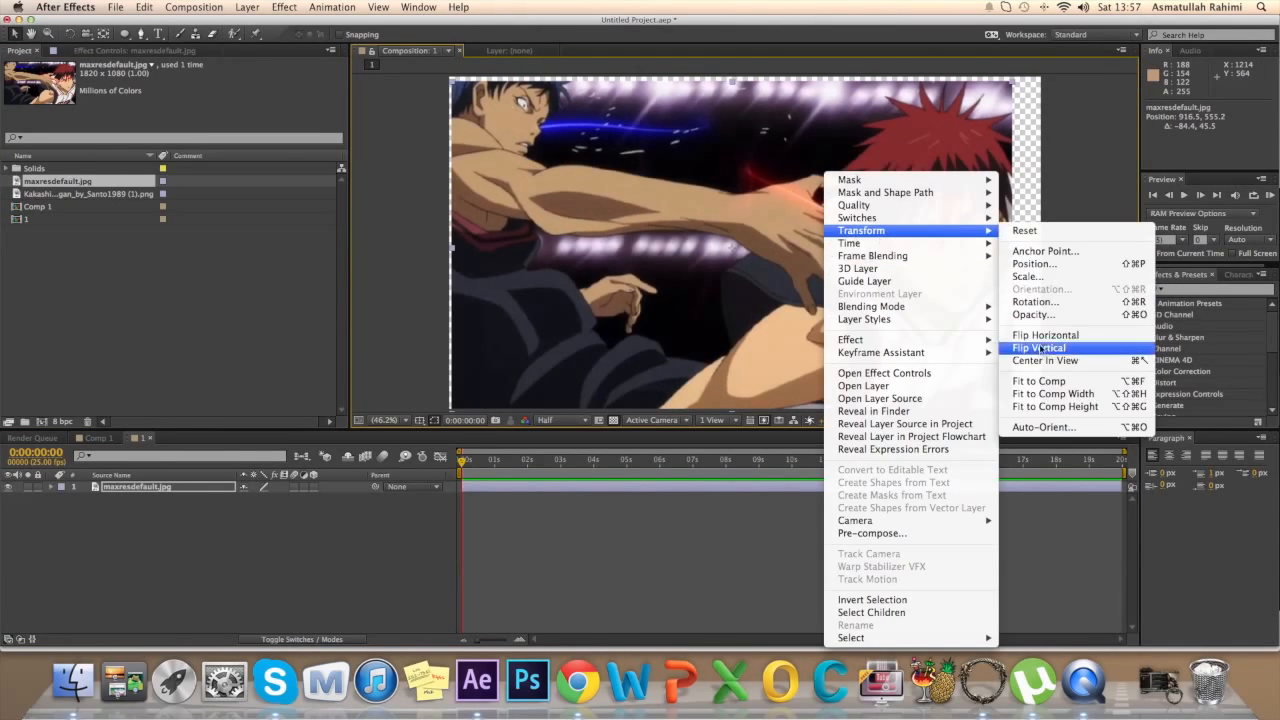
pyautogui.click(1036, 382)
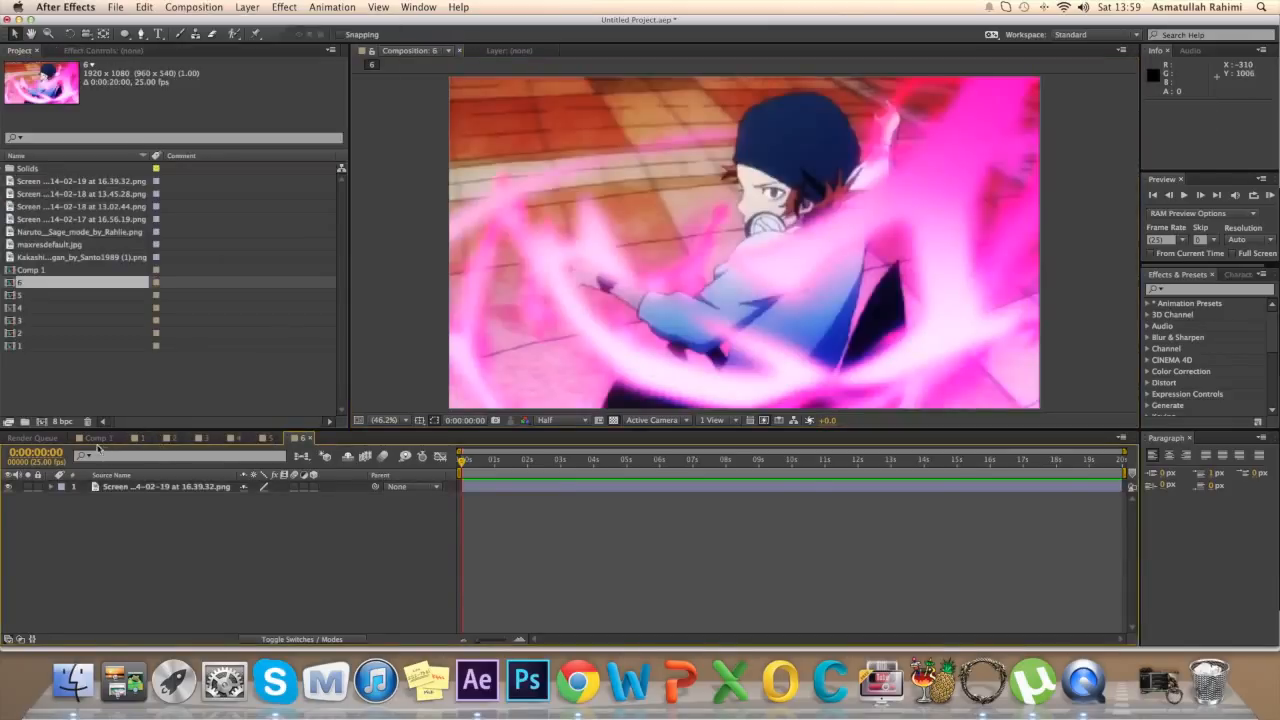
# - Add composition 1 as the top layer of Comp 1, scaled to about 19% × 18% near the eye's upper edge at about 986, 235
pyautogui.click(96, 438)
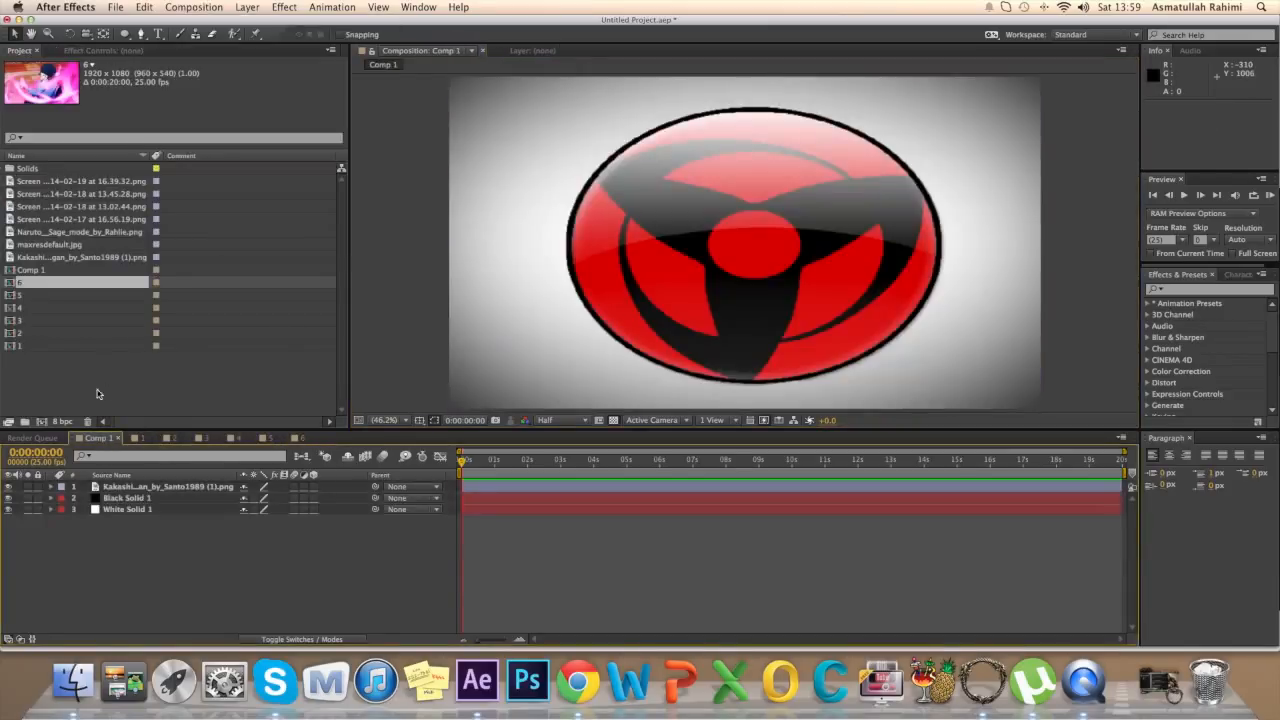
pyautogui.moveTo(58, 346); pyautogui.dragTo(93, 487)
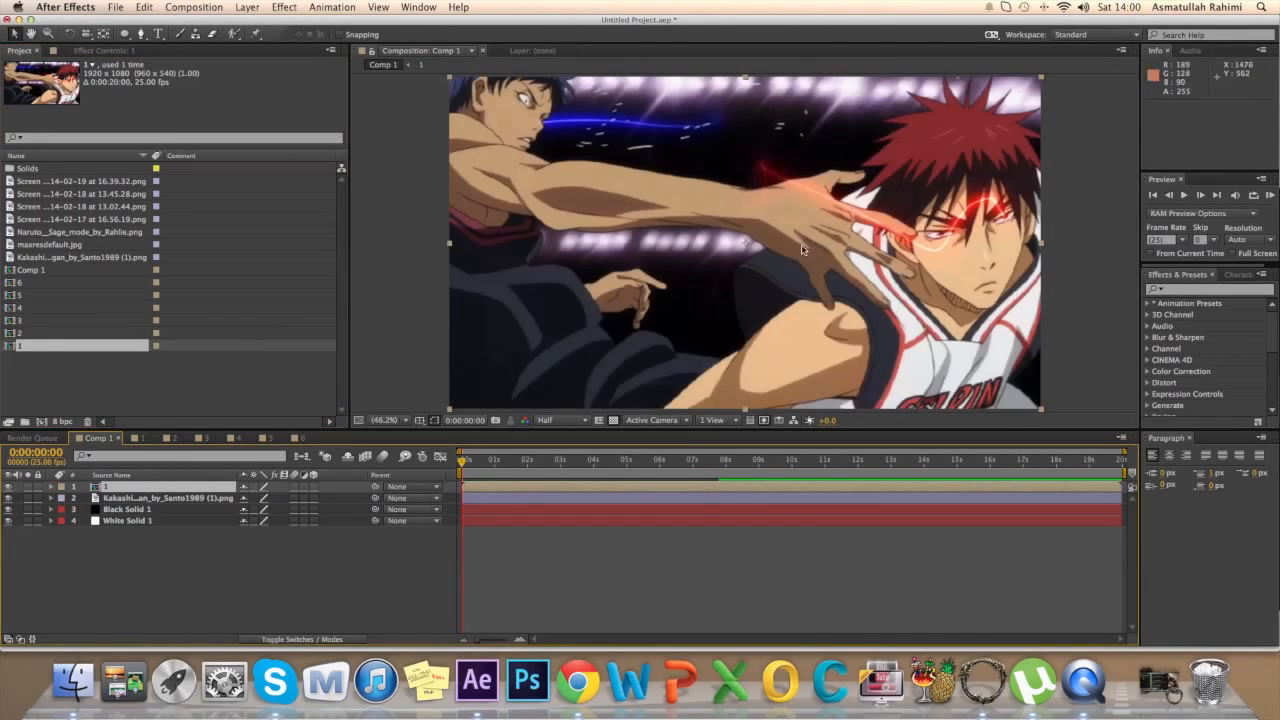
pyautogui.moveTo(448, 80); pyautogui.dragTo(688, 216)
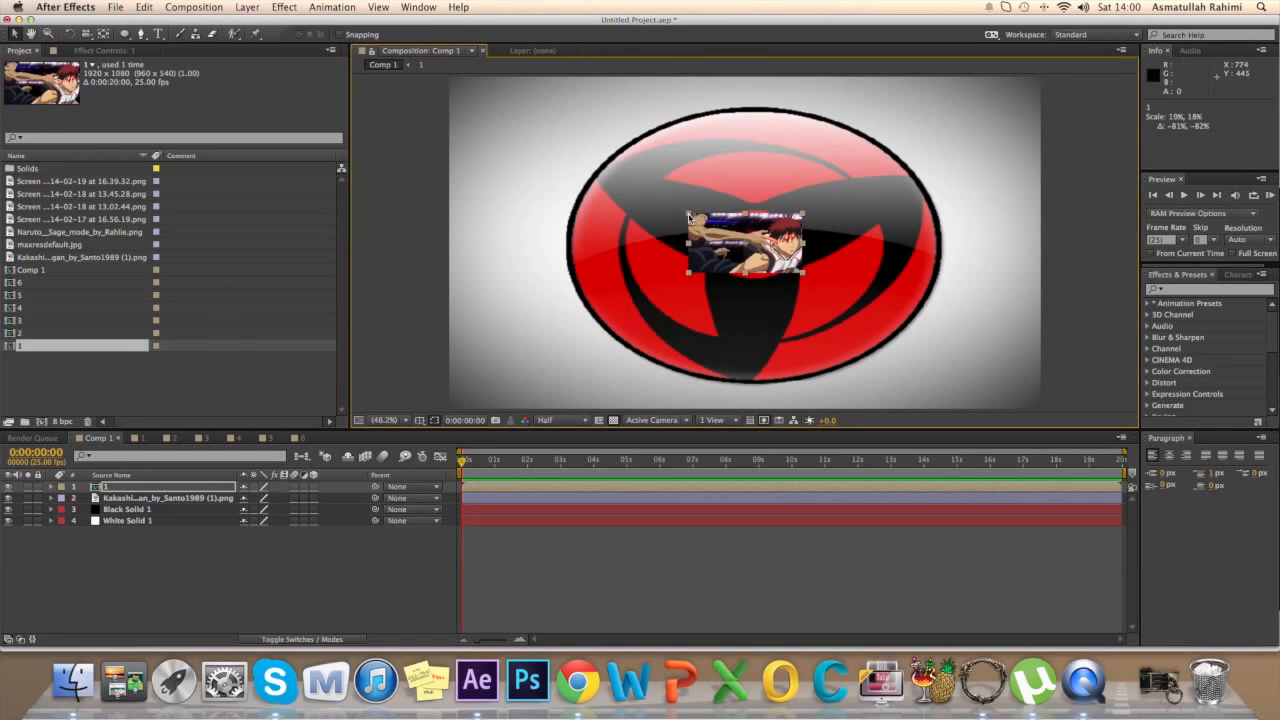
pyautogui.moveTo(754, 266); pyautogui.dragTo(748, 181)
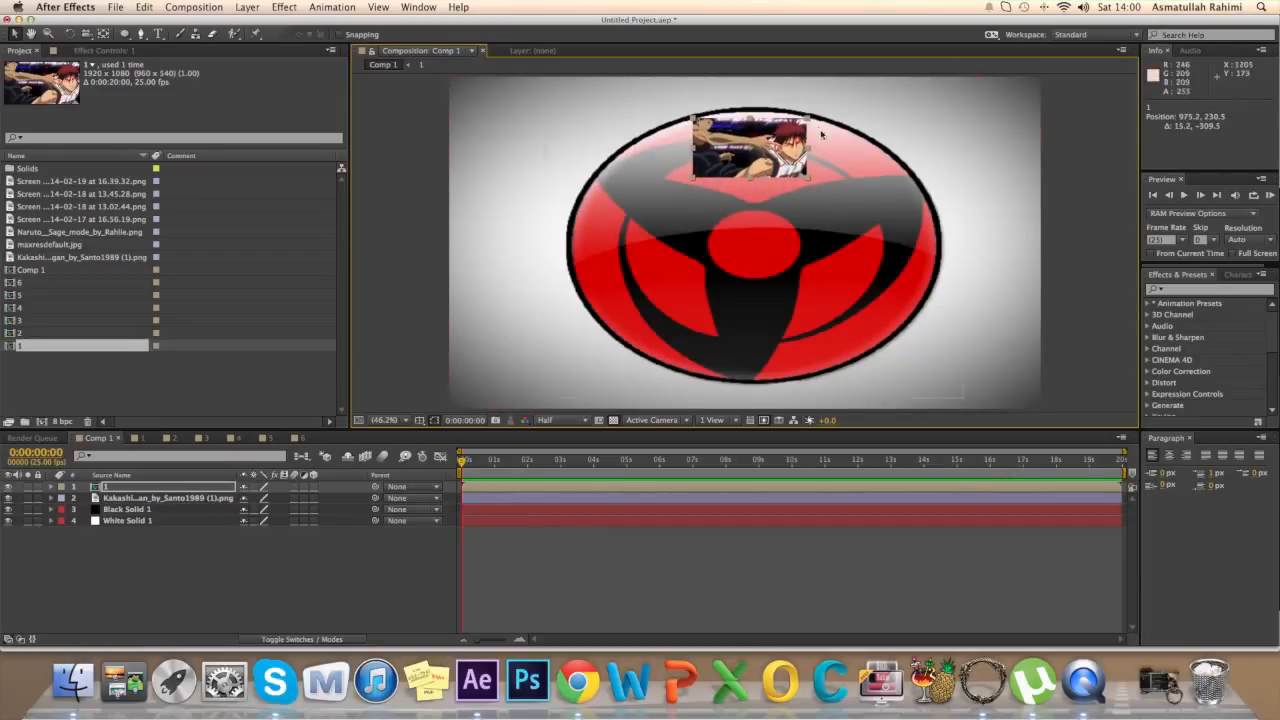
pyautogui.moveTo(752, 160); pyautogui.dragTo(757, 162)
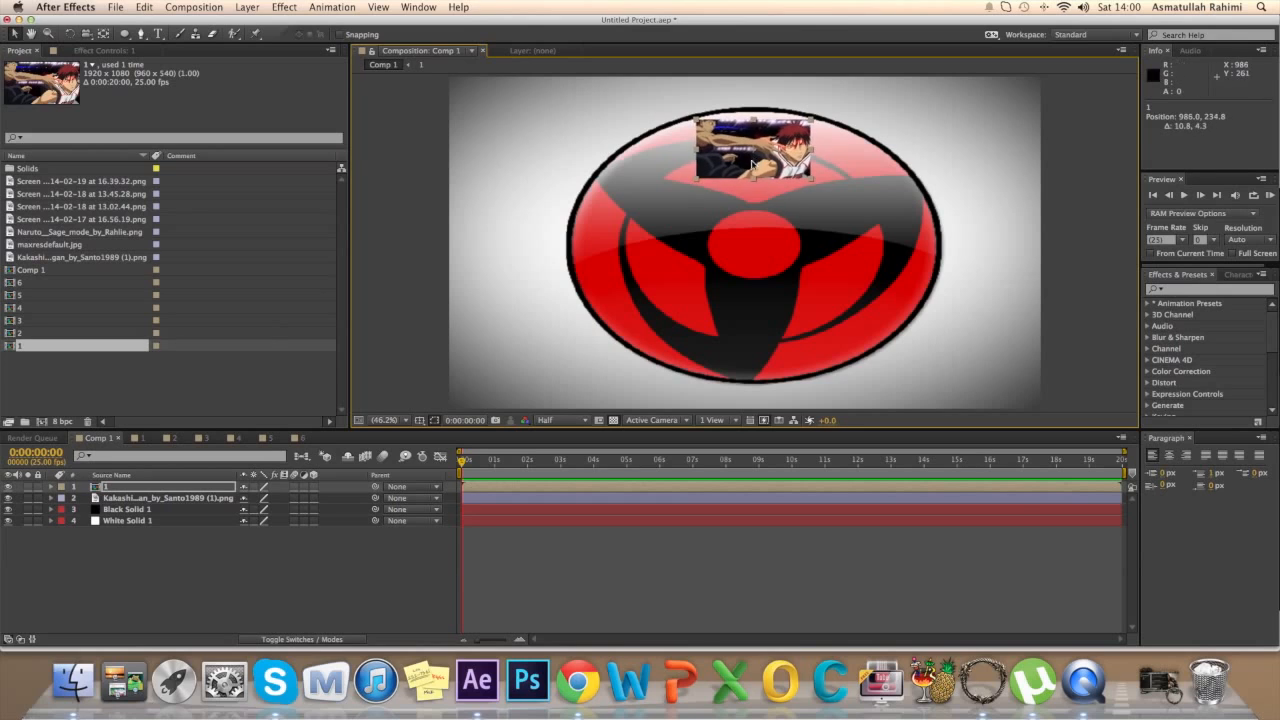
# - Compare composition 1 with its copy in Comp 1, and replace the maxresdefault.jpg layer with a fresh copy from the project
pyautogui.click(146, 439)
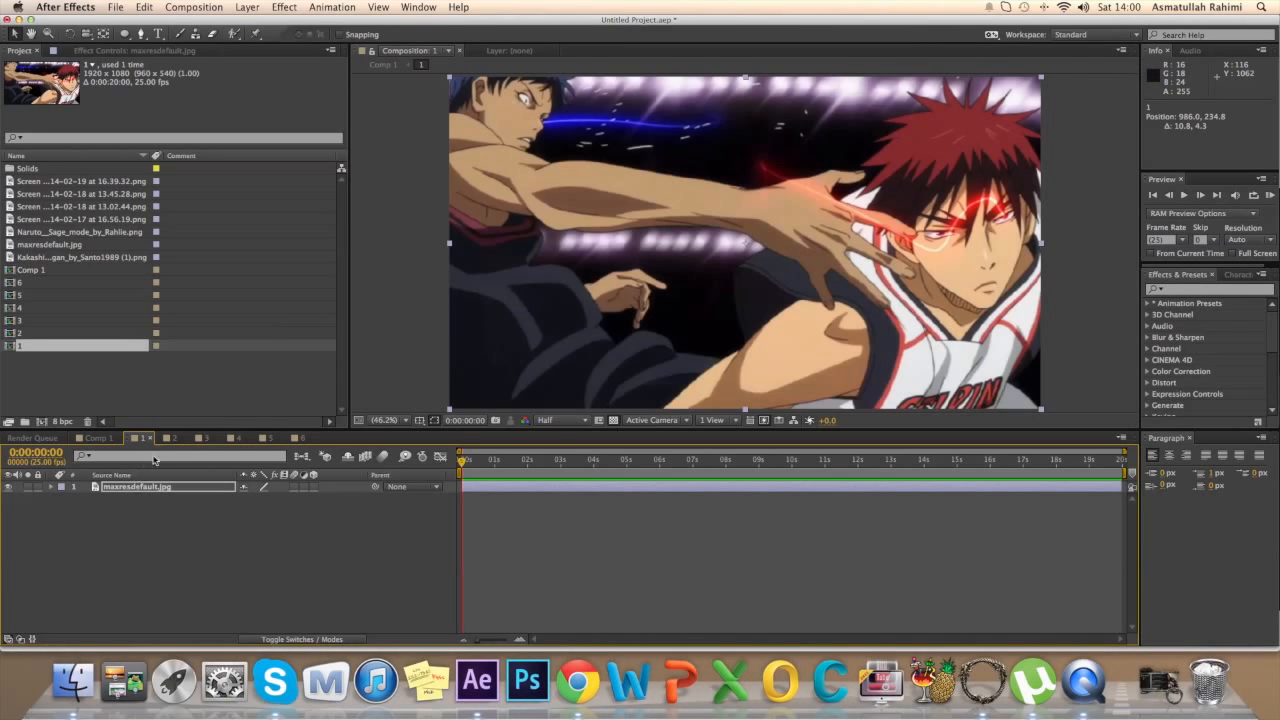
pyautogui.click(97, 438)
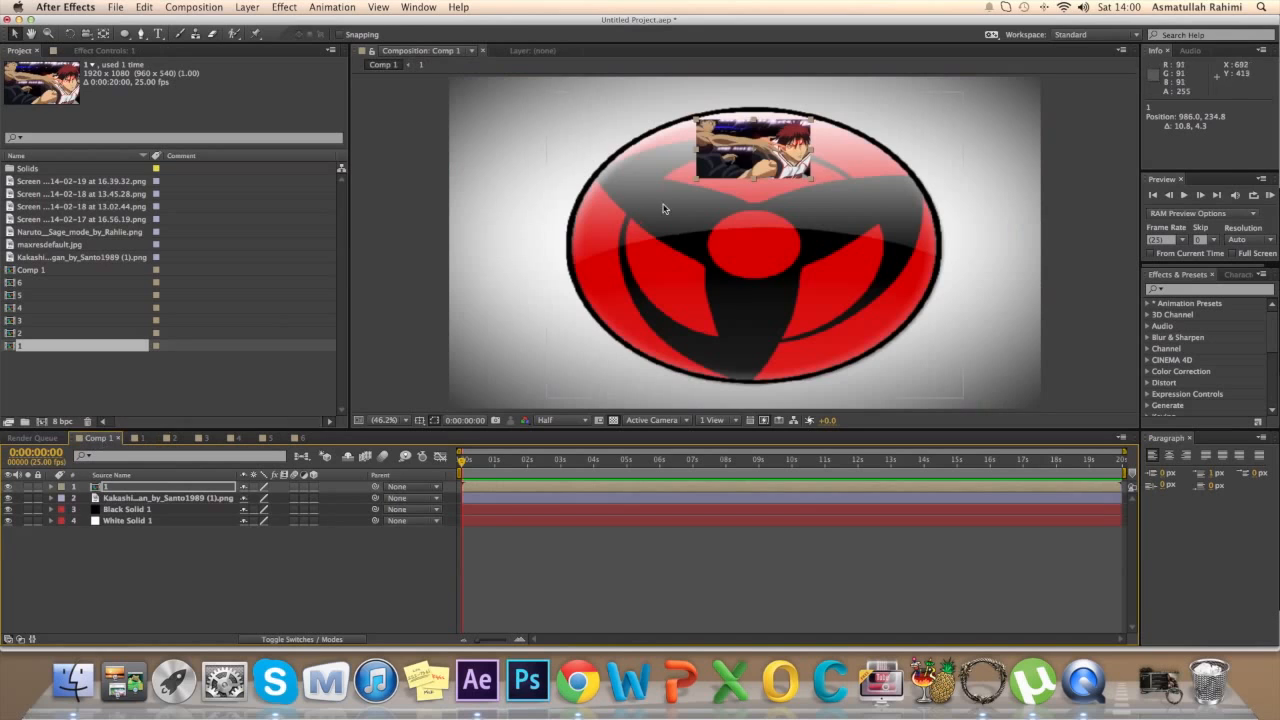
pyautogui.click(141, 438)
pyautogui.press('Delete')
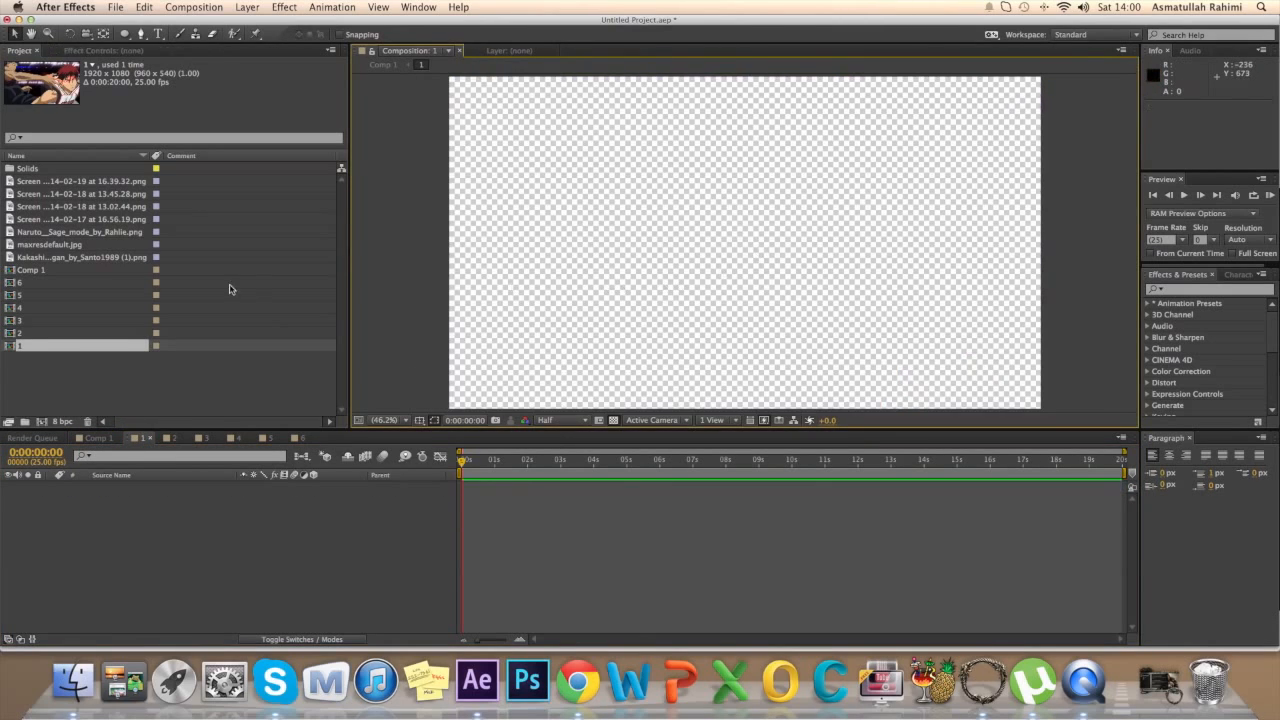
pyautogui.click(70, 243)
pyautogui.moveTo(139, 477); pyautogui.dragTo(137, 495)
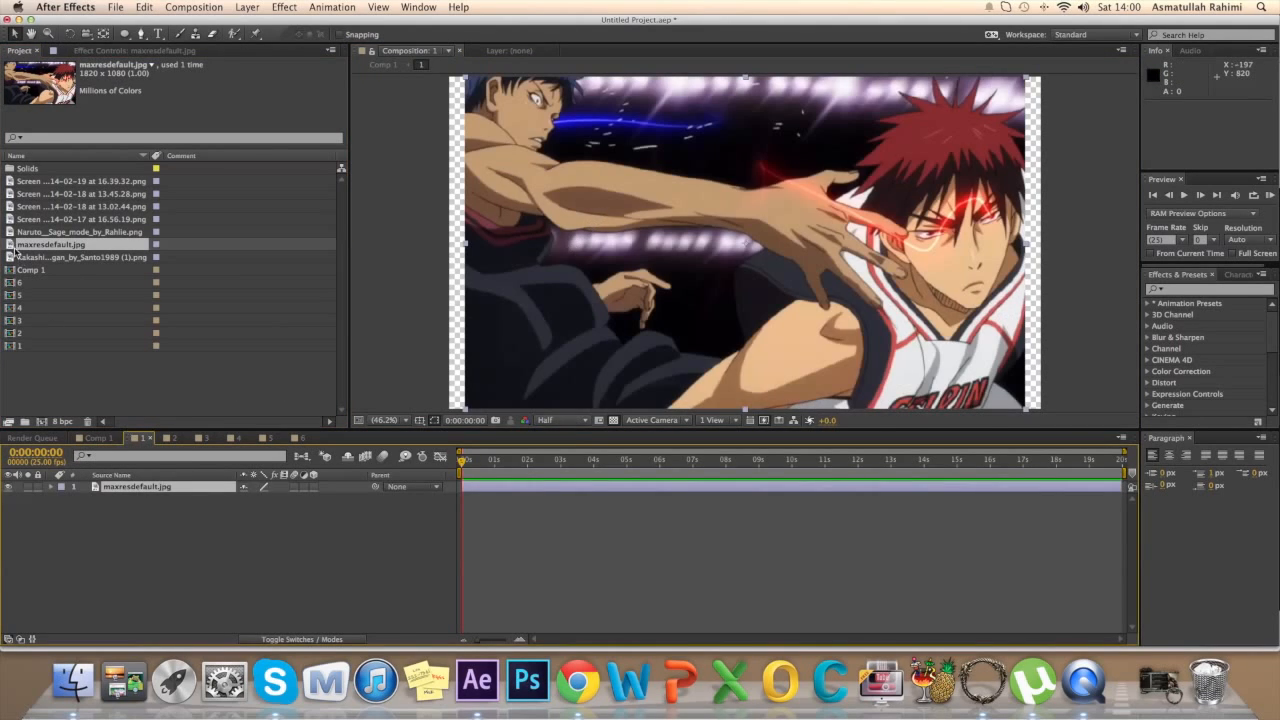
# - Try swapping the image in composition 1 for Screen Shot 2014-02-17 at 16.56.19.png, check it in Comp 1, and undo the swap
pyautogui.press('Delete')
pyautogui.moveTo(42, 219); pyautogui.dragTo(125, 492)
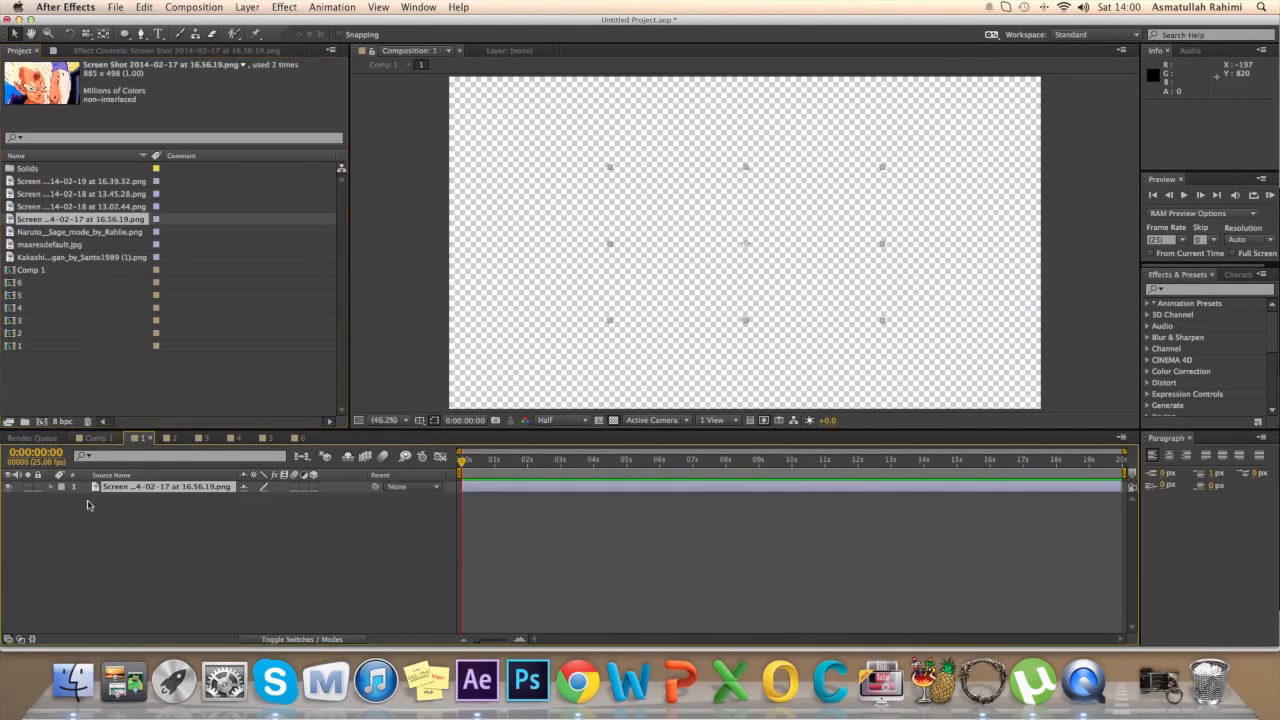
pyautogui.click(103, 440)
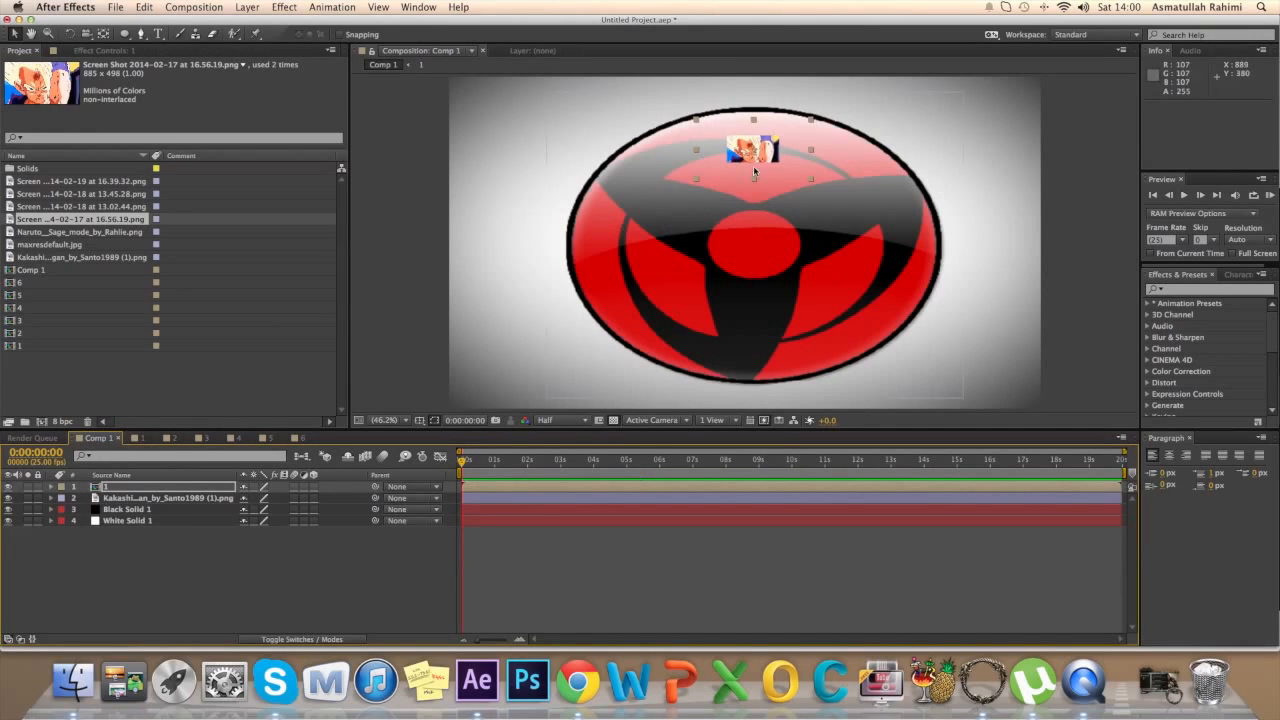
pyautogui.press('super+z')
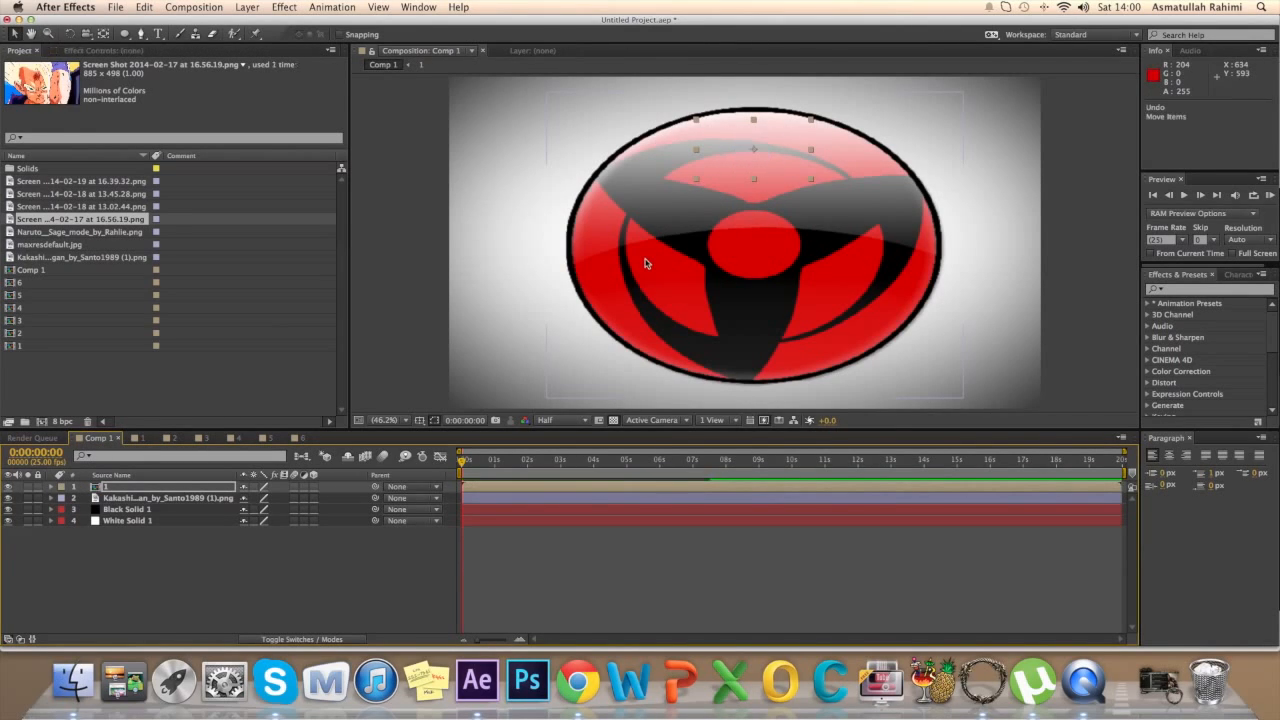
pyautogui.click(1086, 254)
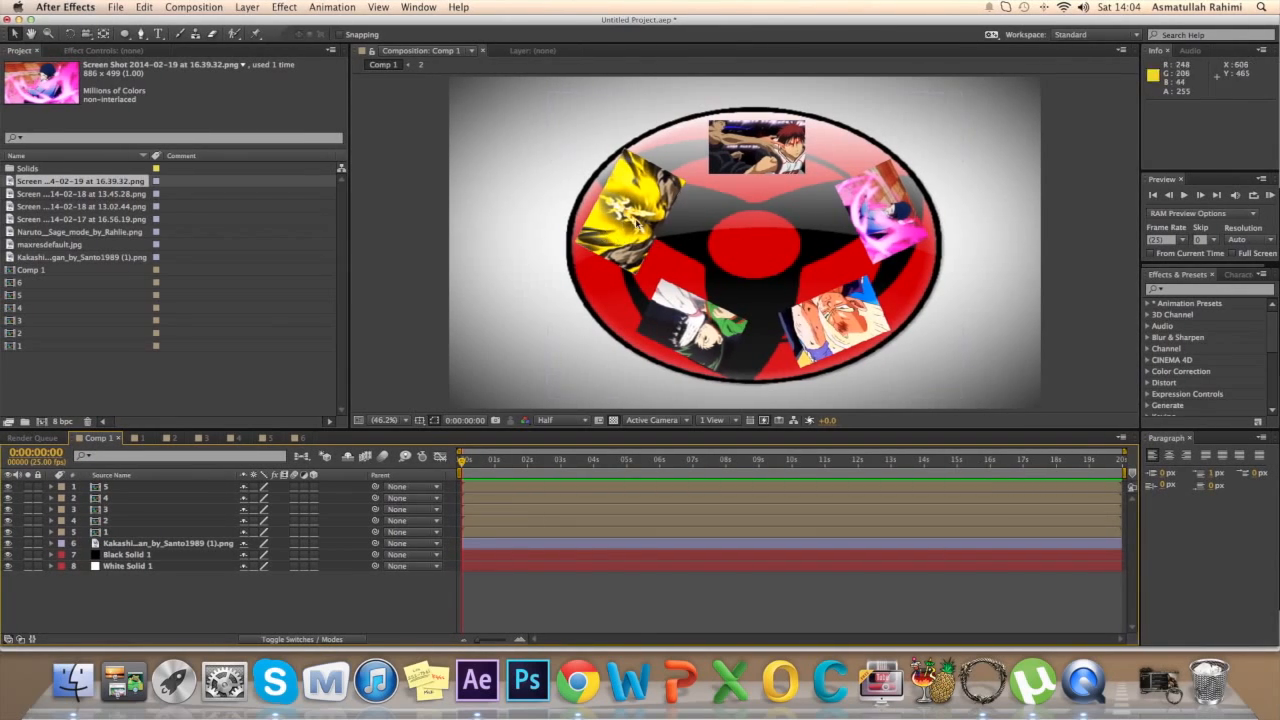
# - Reveal the rotation of layer 5, the yellow picture in Comp 1, and set it to about -112°
pyautogui.click(115, 487)
pyautogui.press('r')
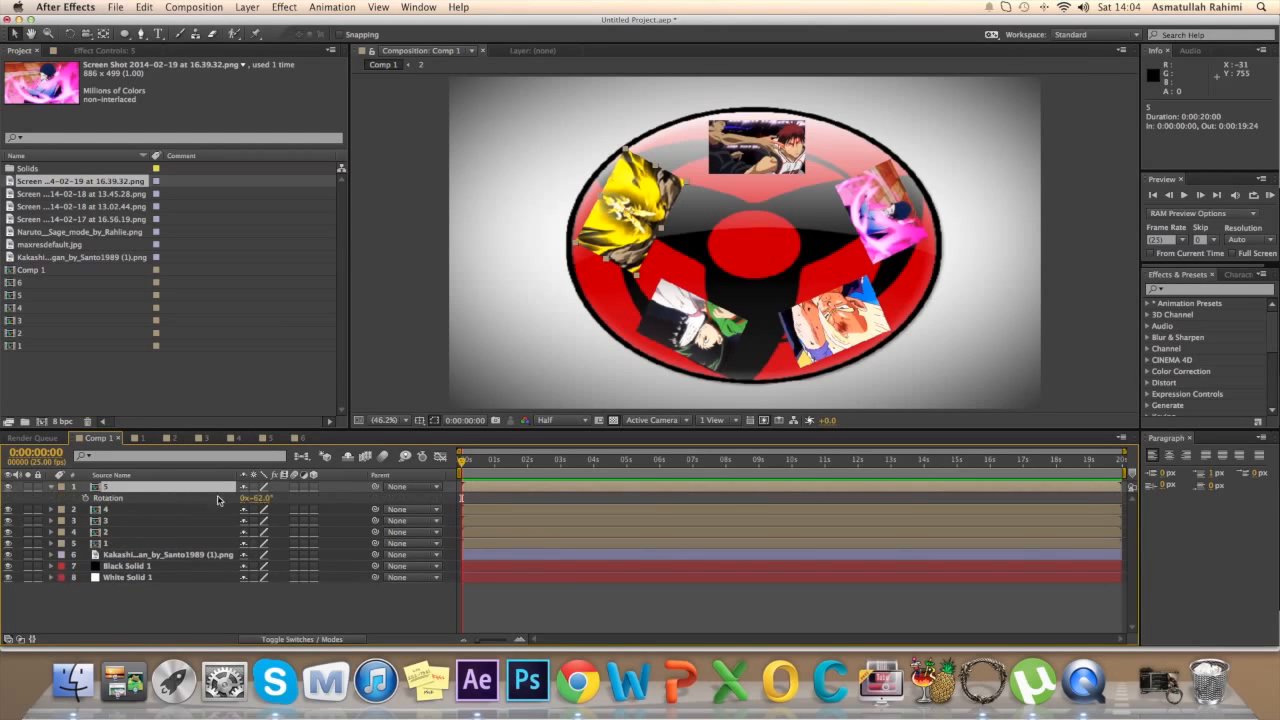
pyautogui.moveTo(258, 499); pyautogui.dragTo(232, 510)
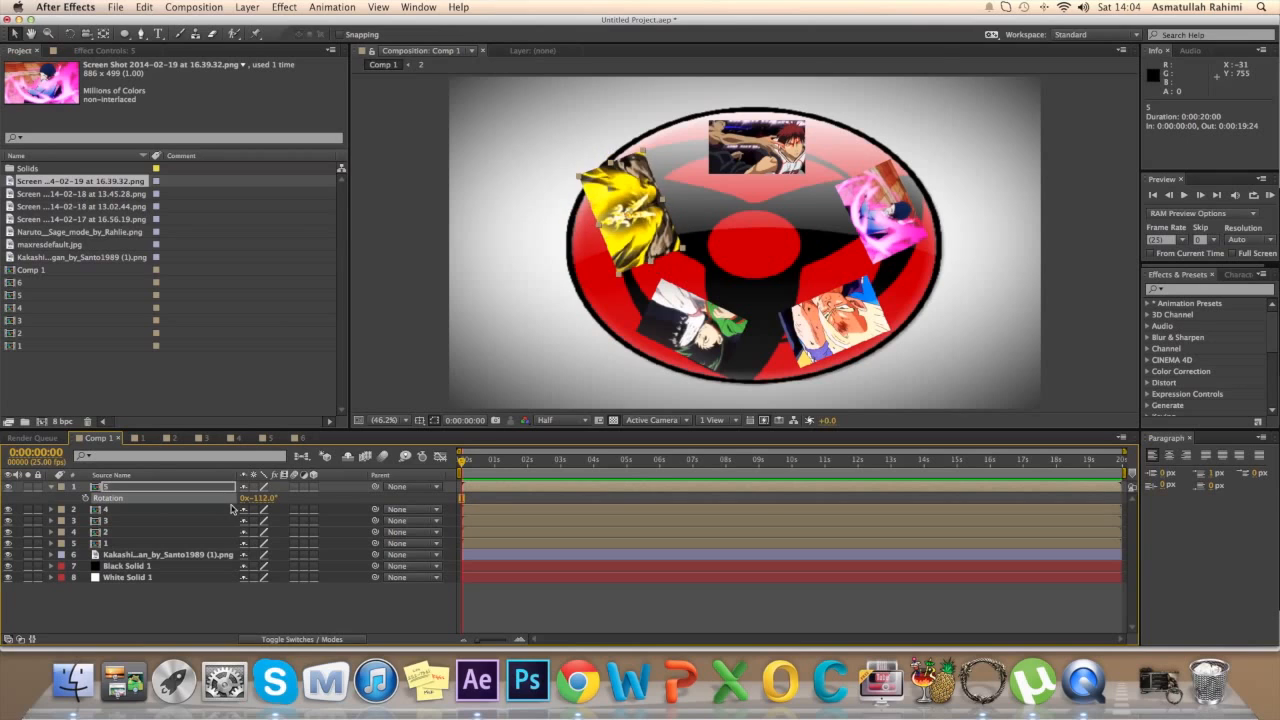
# - Undo the last rotation change on layer 5 in Comp 1 and collapse its rotation property
pyautogui.press('super+z')
pyautogui.click(1087, 362)
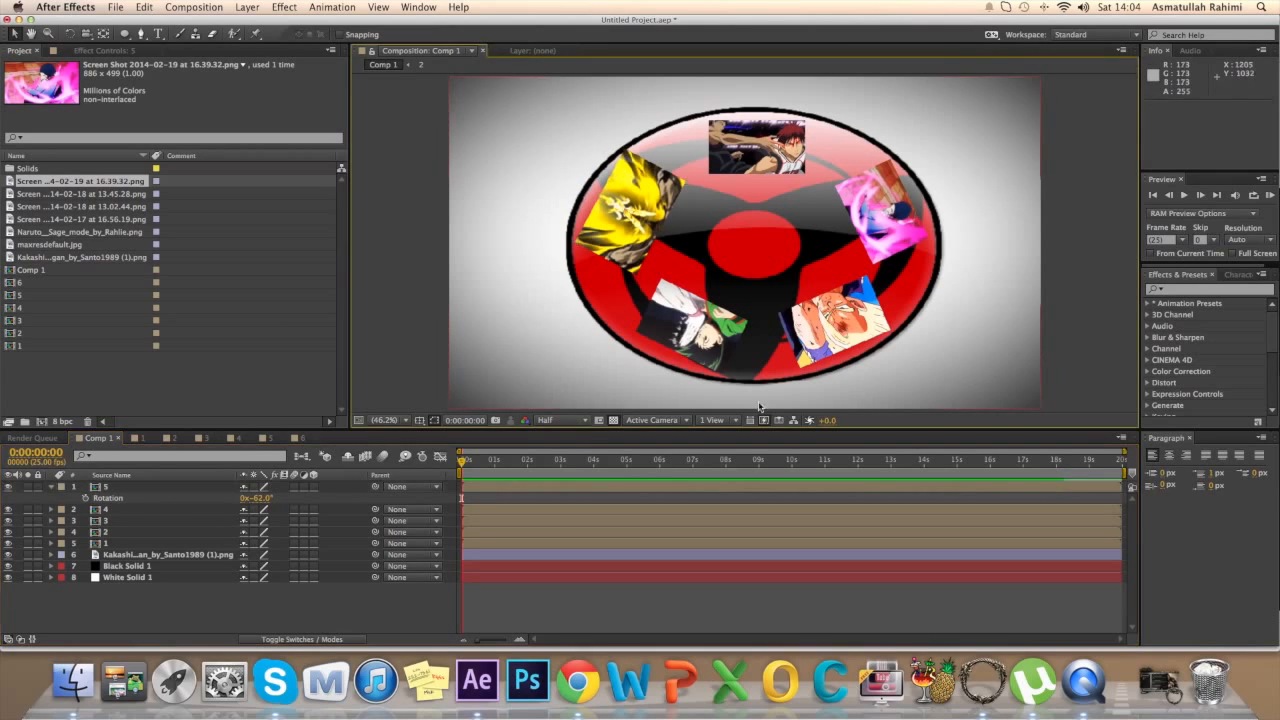
pyautogui.click(61, 487)
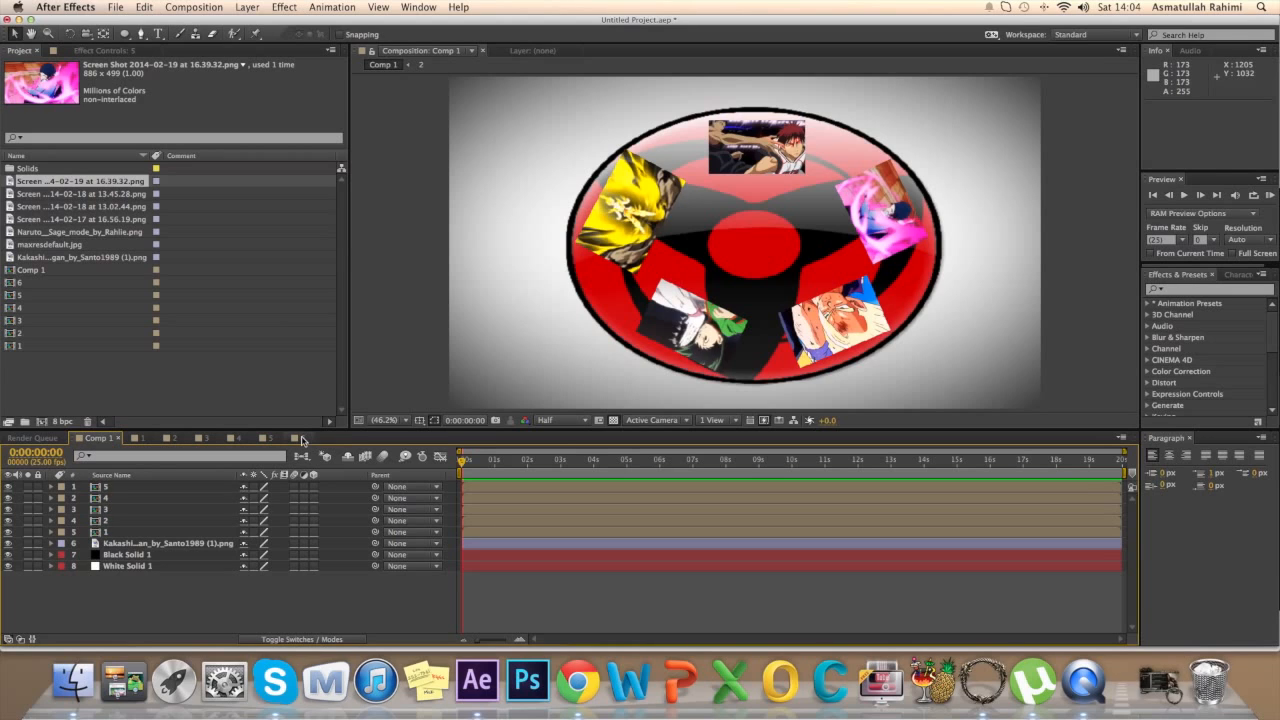
pyautogui.click(296, 438)
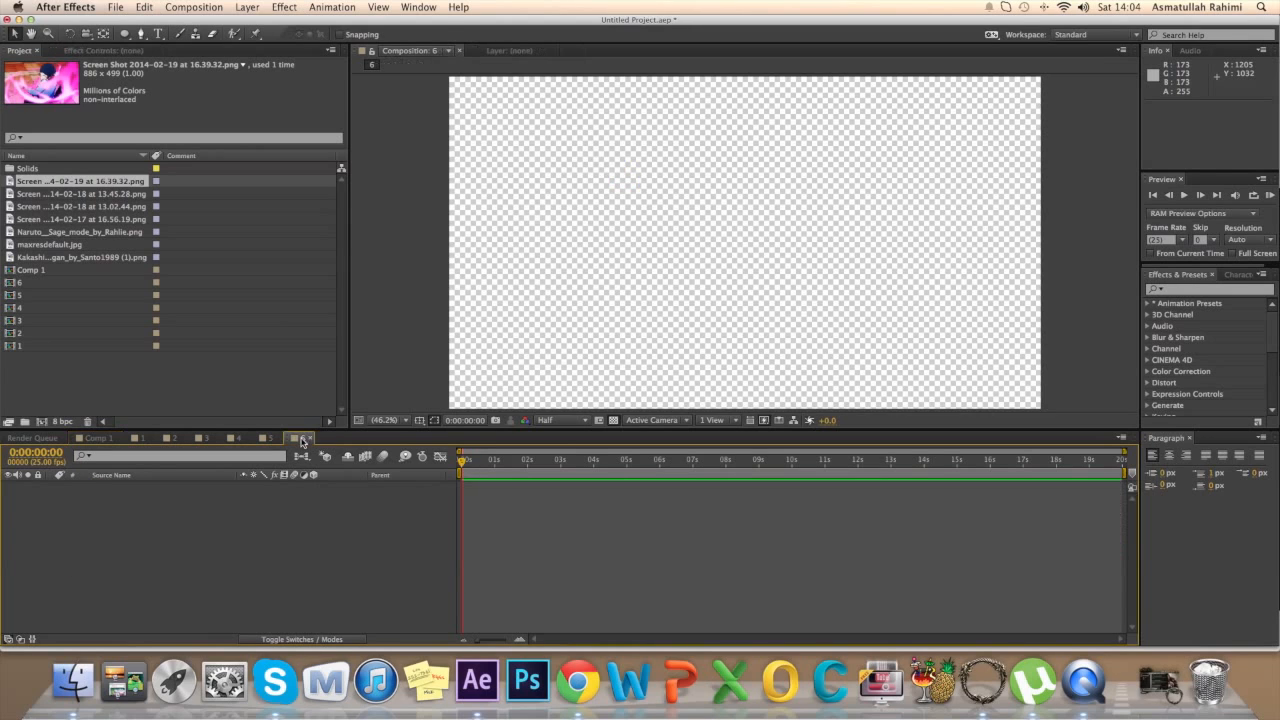
pyautogui.click(92, 439)
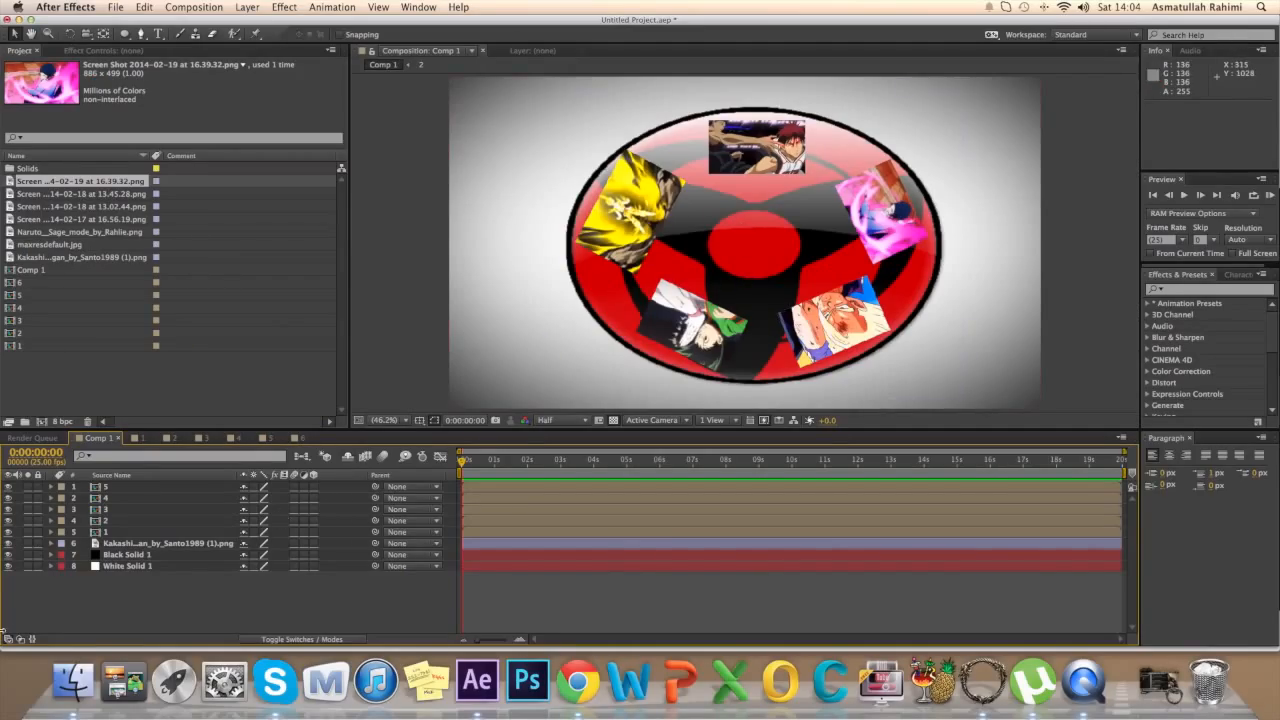
pyautogui.click(73, 676)
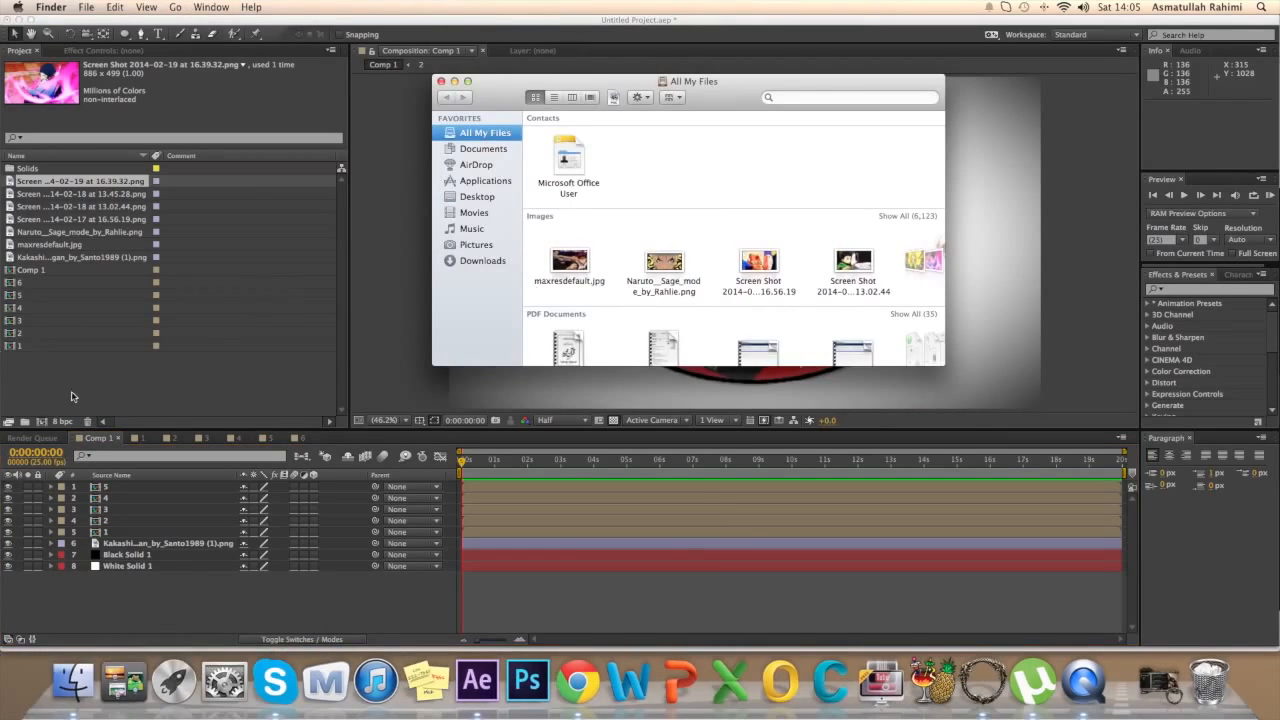
pyautogui.click(229, 436)
# - Add Naruto__Sage_mode_by_Rahlie.png to composition 6 and fit it to the composition's full frame
pyautogui.click(295, 438)
pyautogui.click(60, 208)
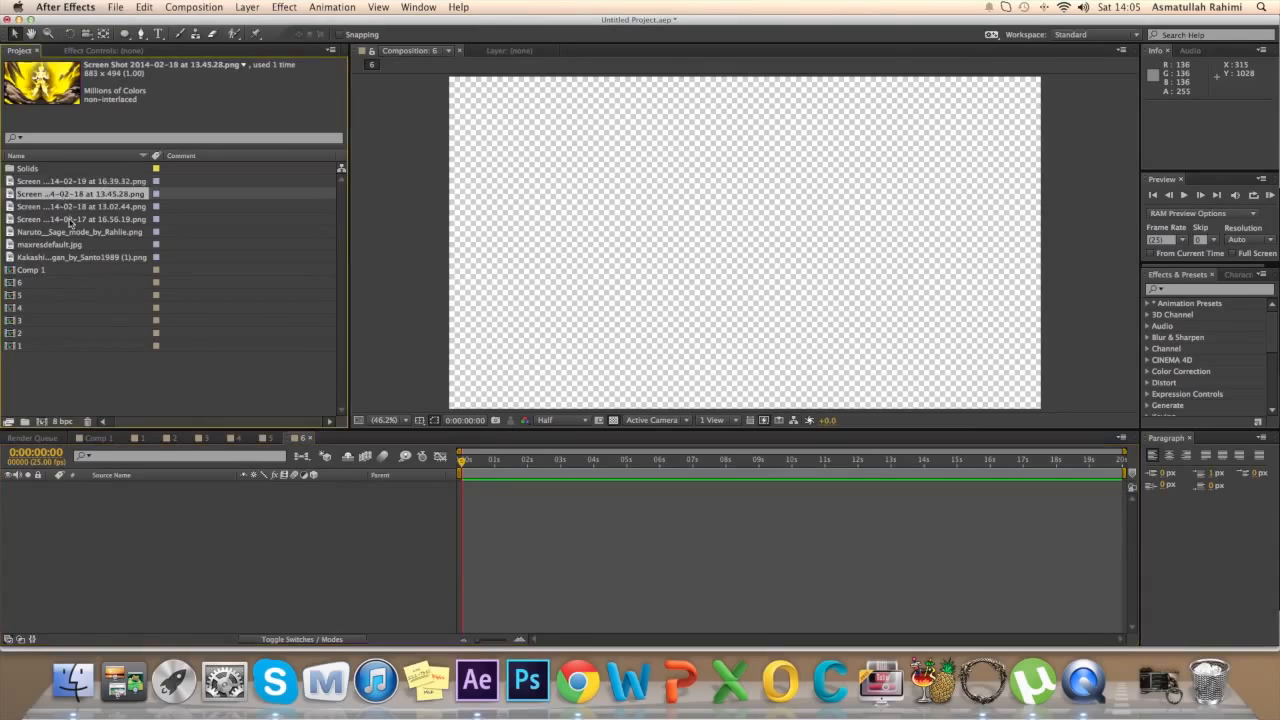
pyautogui.click(69, 233)
pyautogui.moveTo(69, 236); pyautogui.dragTo(118, 490)
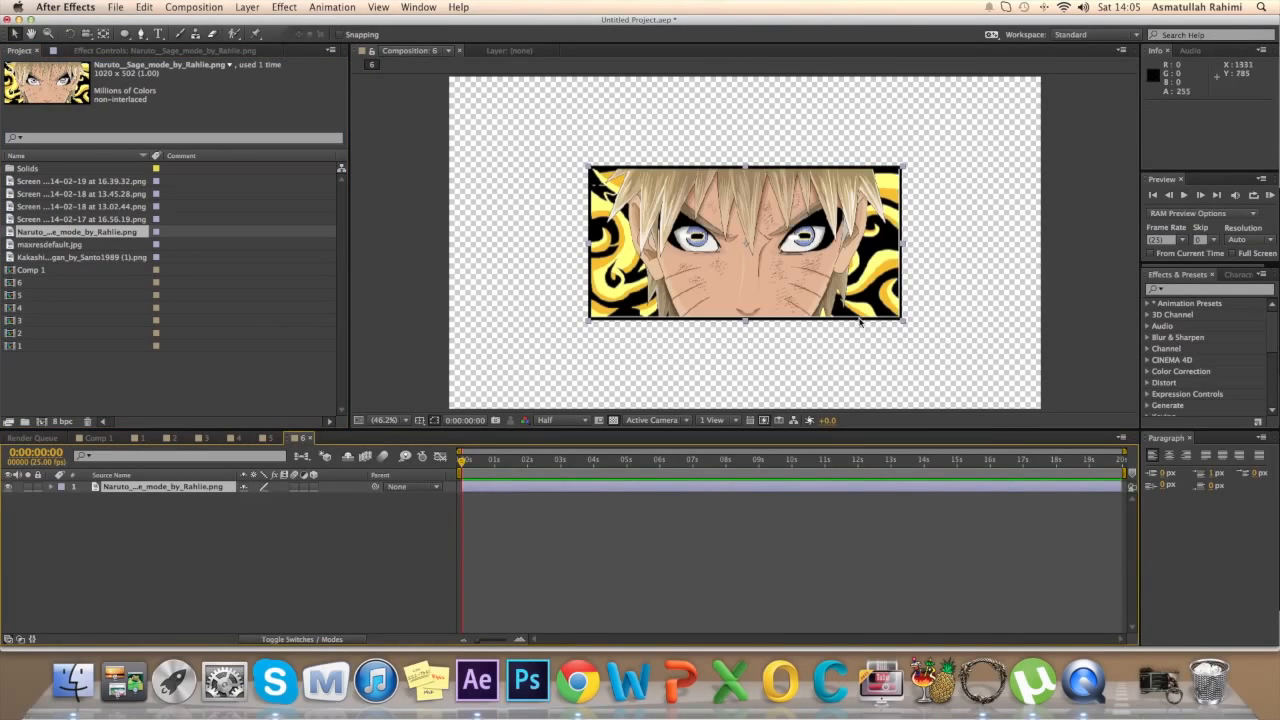
pyautogui.rightClick(829, 290)
pyautogui.moveTo(900, 231)
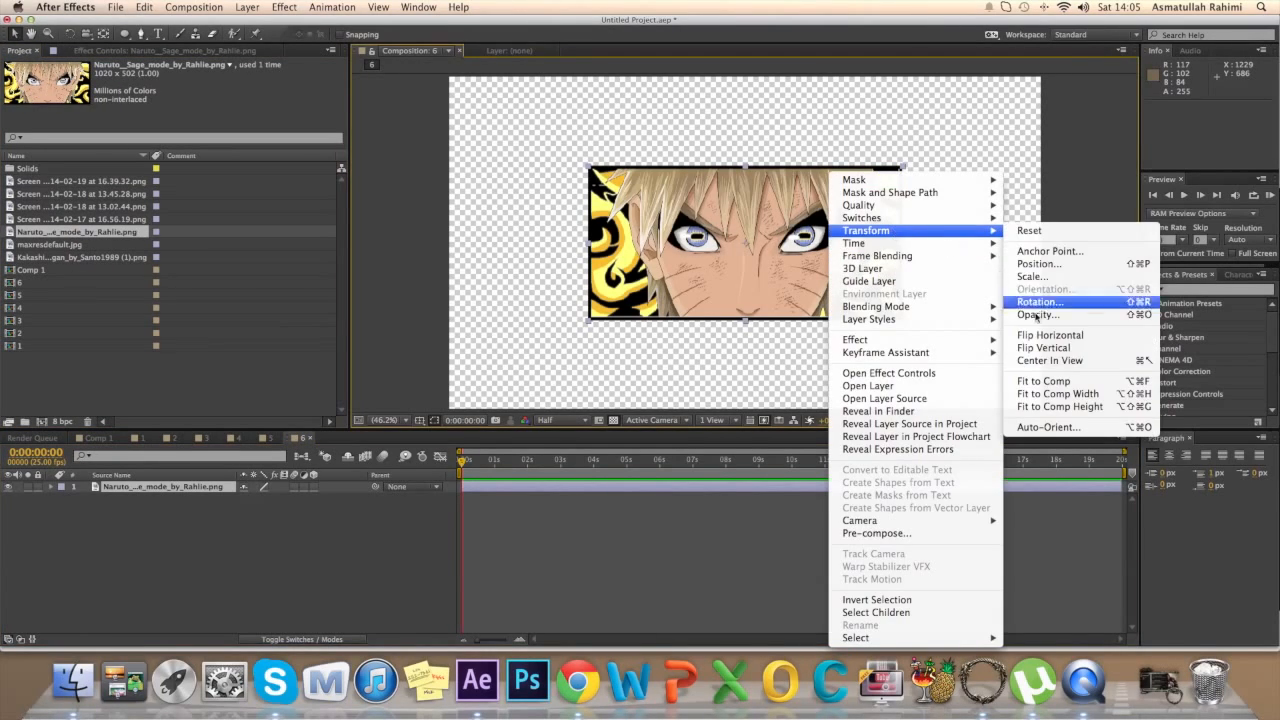
pyautogui.click(1045, 381)
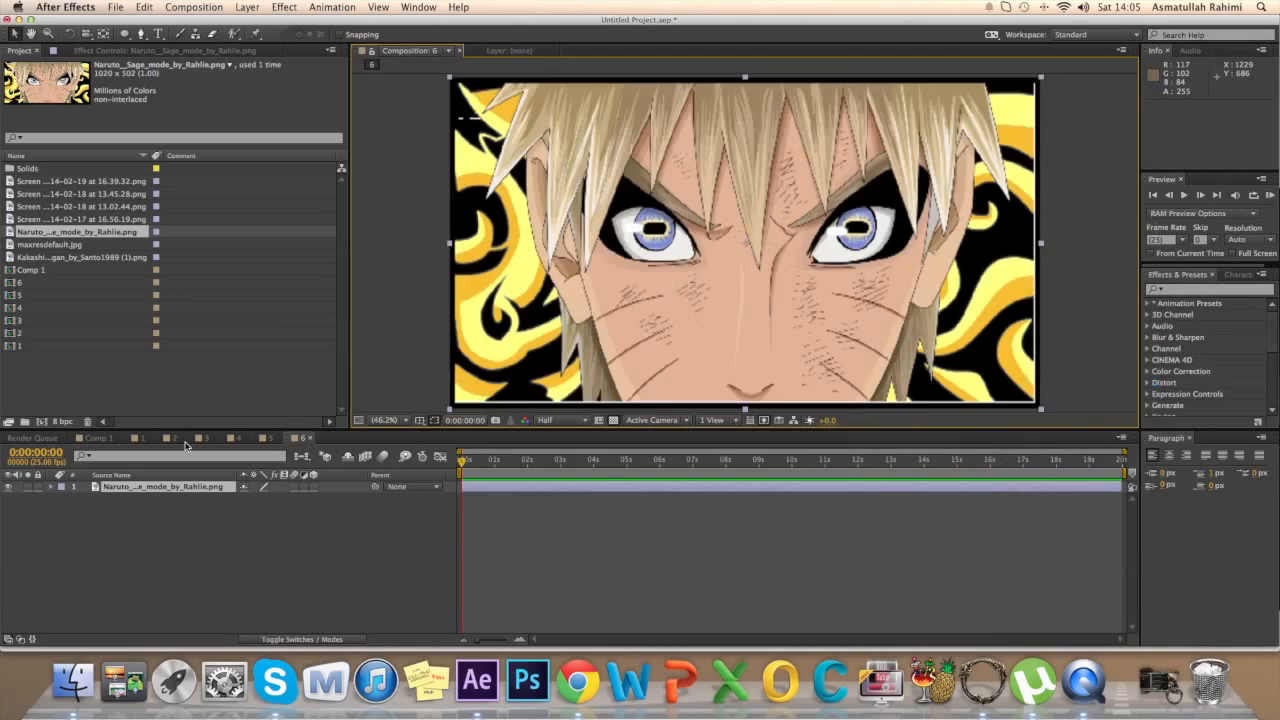
# - Add composition 6 as the top layer of Comp 1, scaled down over the eye's centre at about 986, 540
pyautogui.click(80, 440)
pyautogui.moveTo(82, 284); pyautogui.dragTo(164, 488)
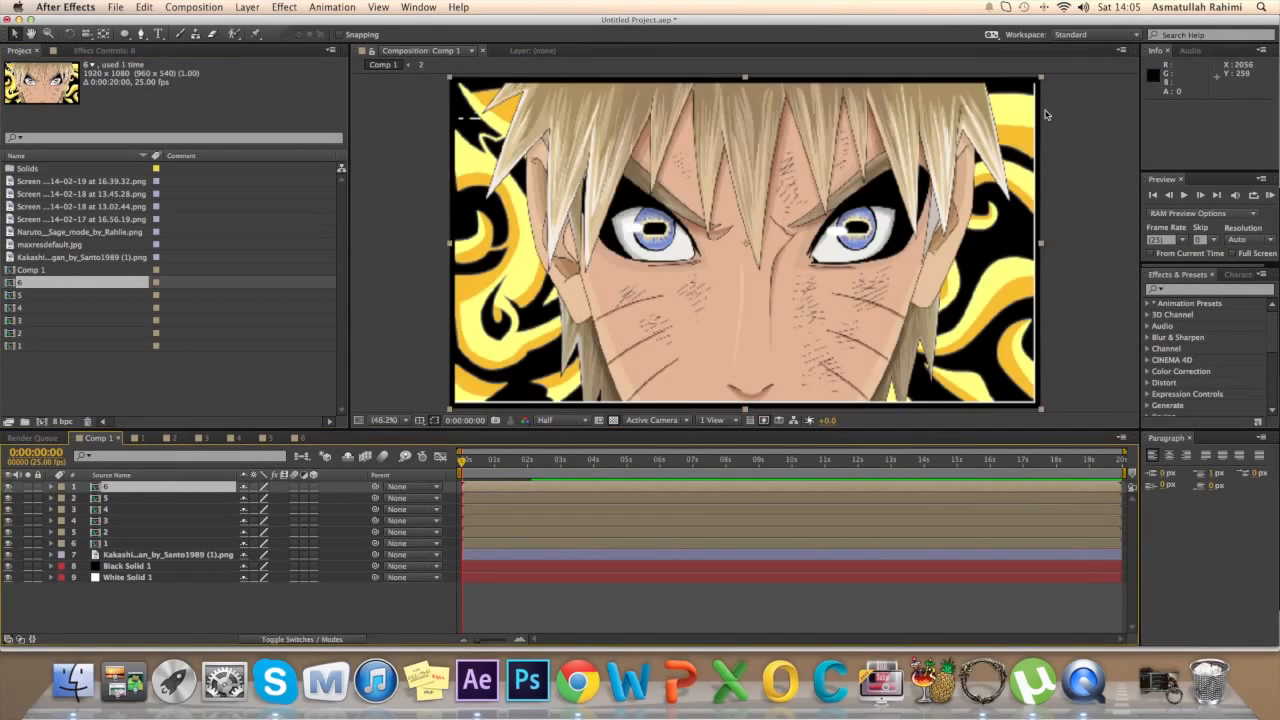
pyautogui.moveTo(1041, 77); pyautogui.dragTo(784, 238)
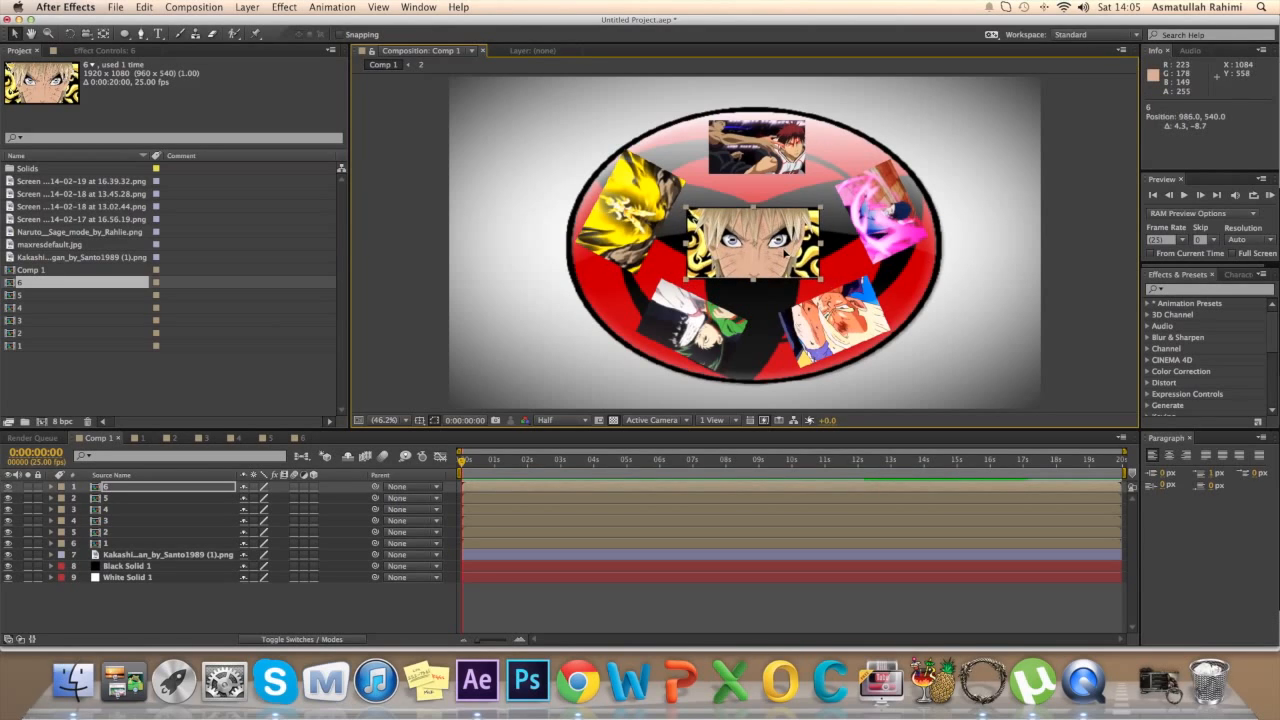
pyautogui.click(1099, 330)
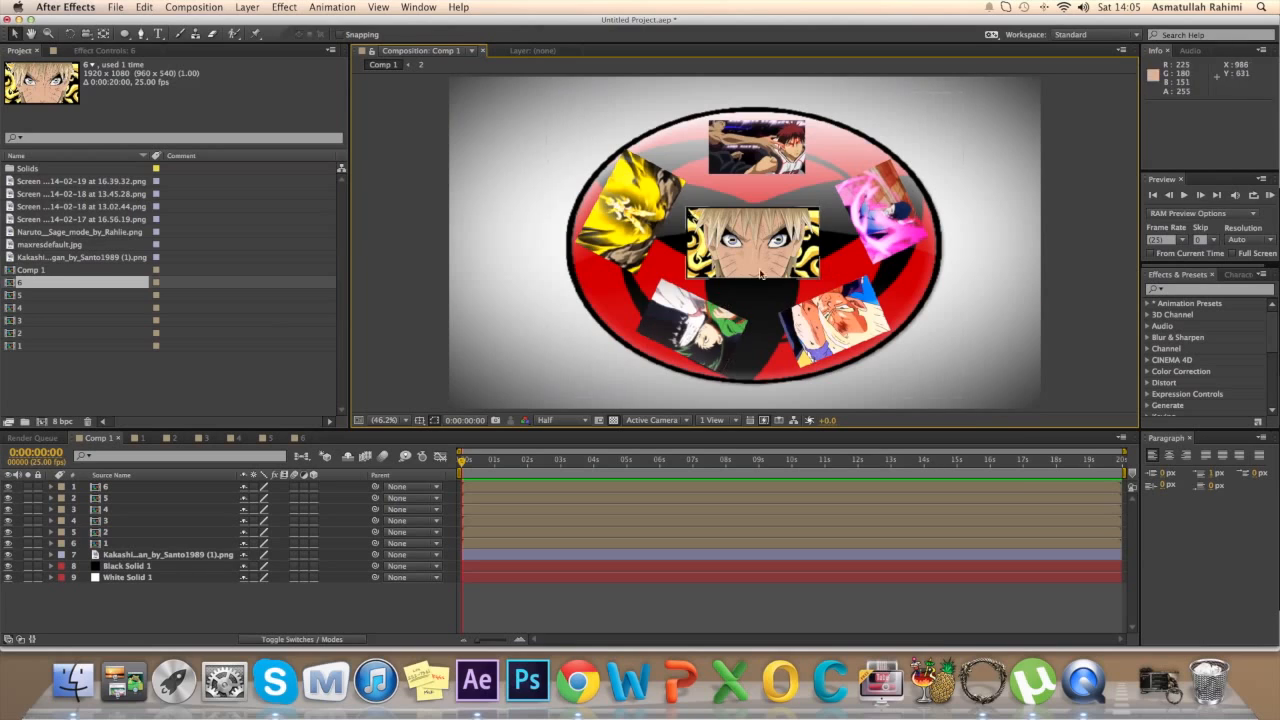
# - Make layers 6 to 1 and the Kakashi image 3D in Comp 1, and add a two-node camera named Camera 1
pyautogui.click(314, 487)
pyautogui.click(314, 498)
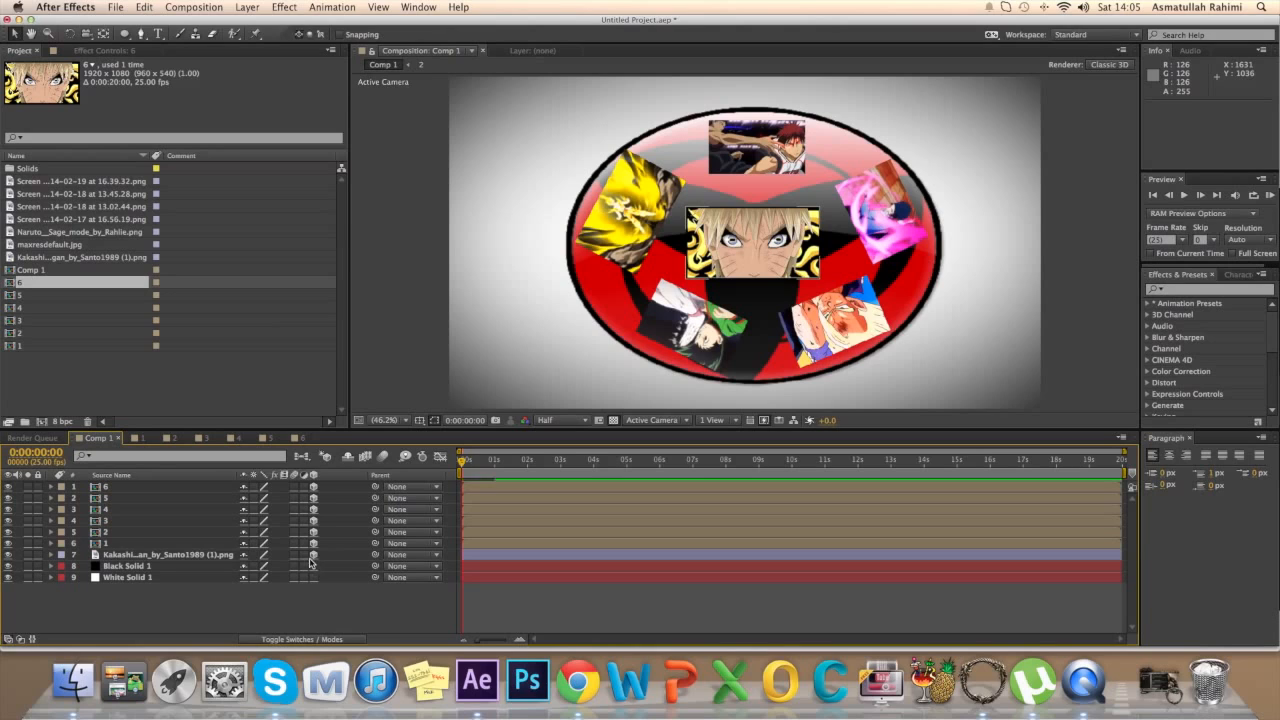
pyautogui.click(186, 8)
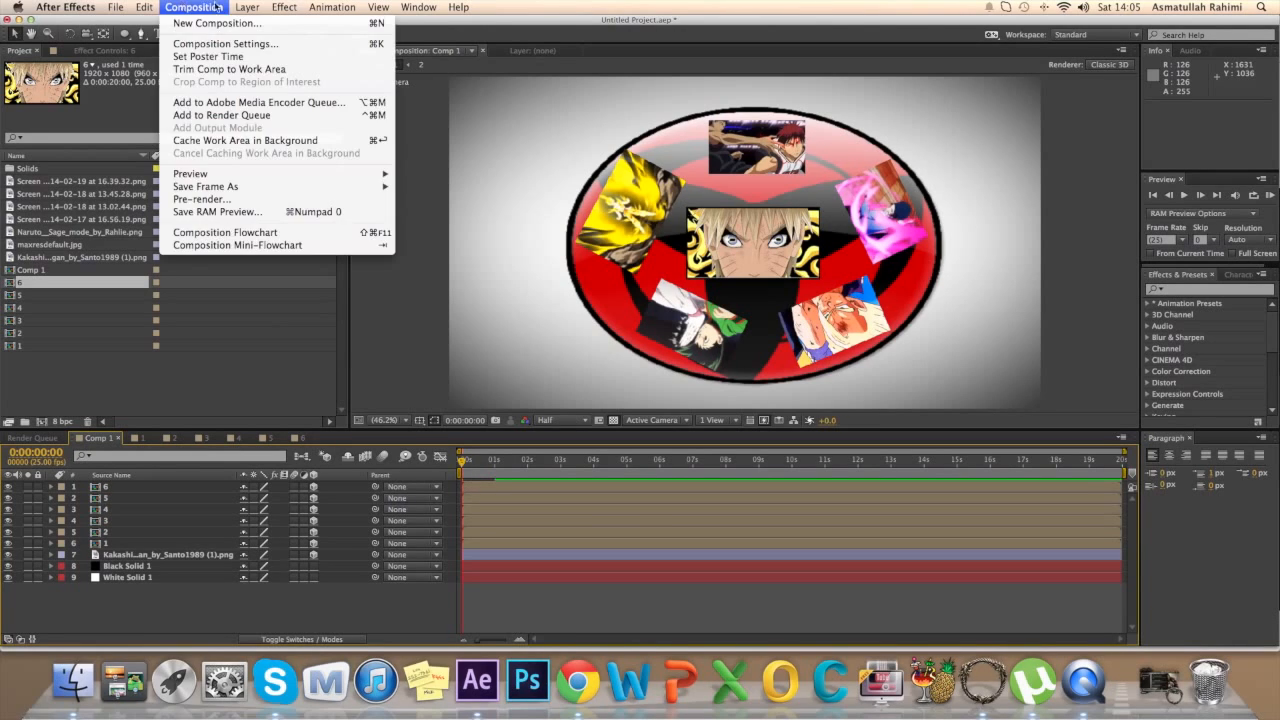
pyautogui.moveTo(238, 6)
pyautogui.moveTo(300, 22)
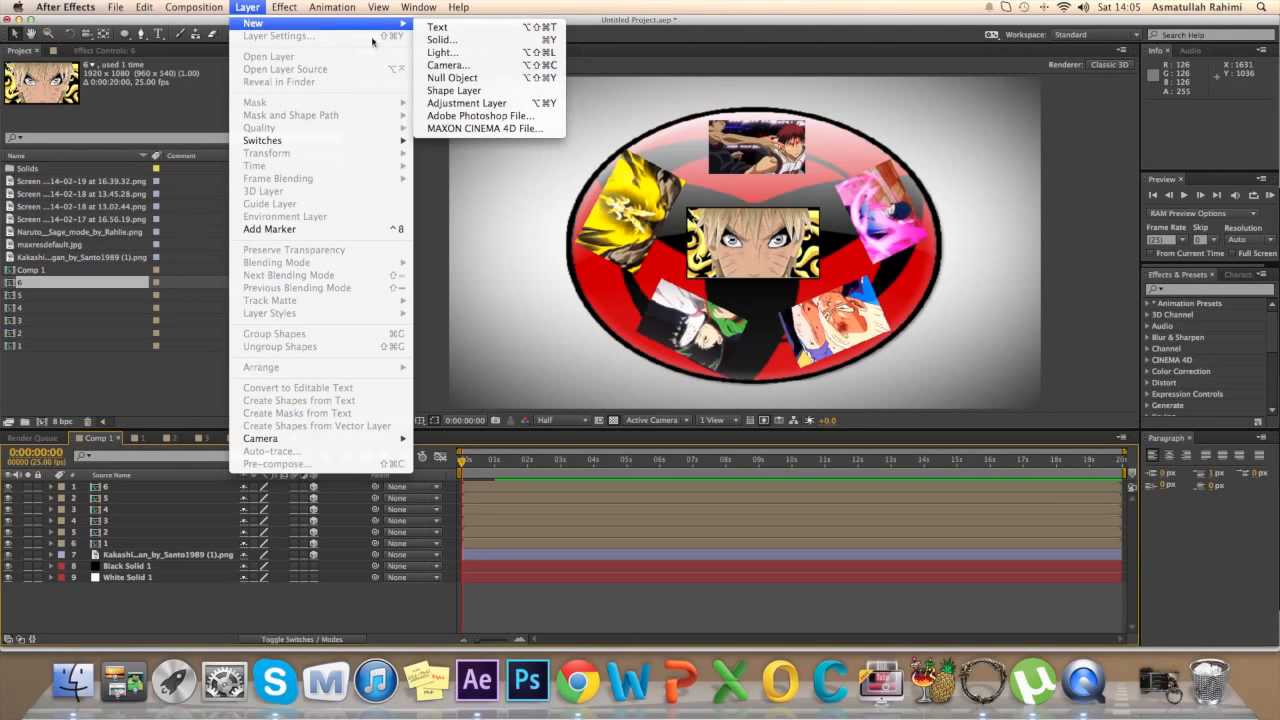
pyautogui.click(457, 68)
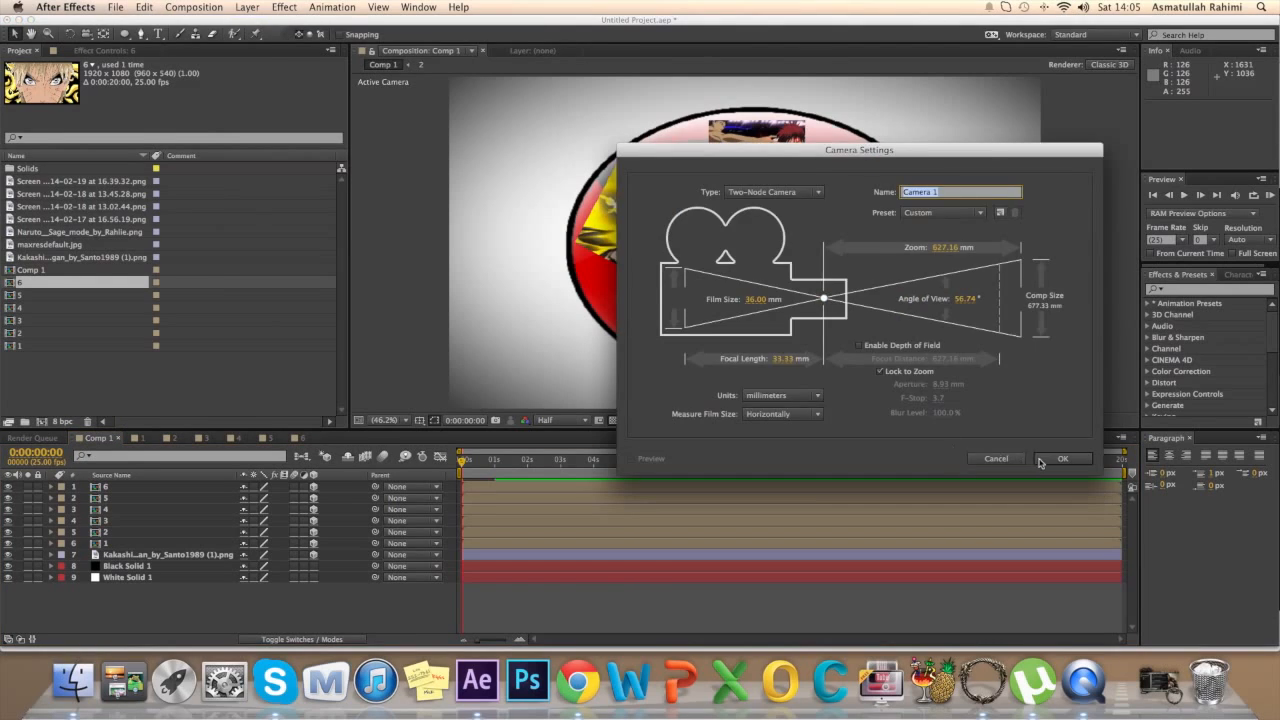
pyautogui.click(1039, 461)
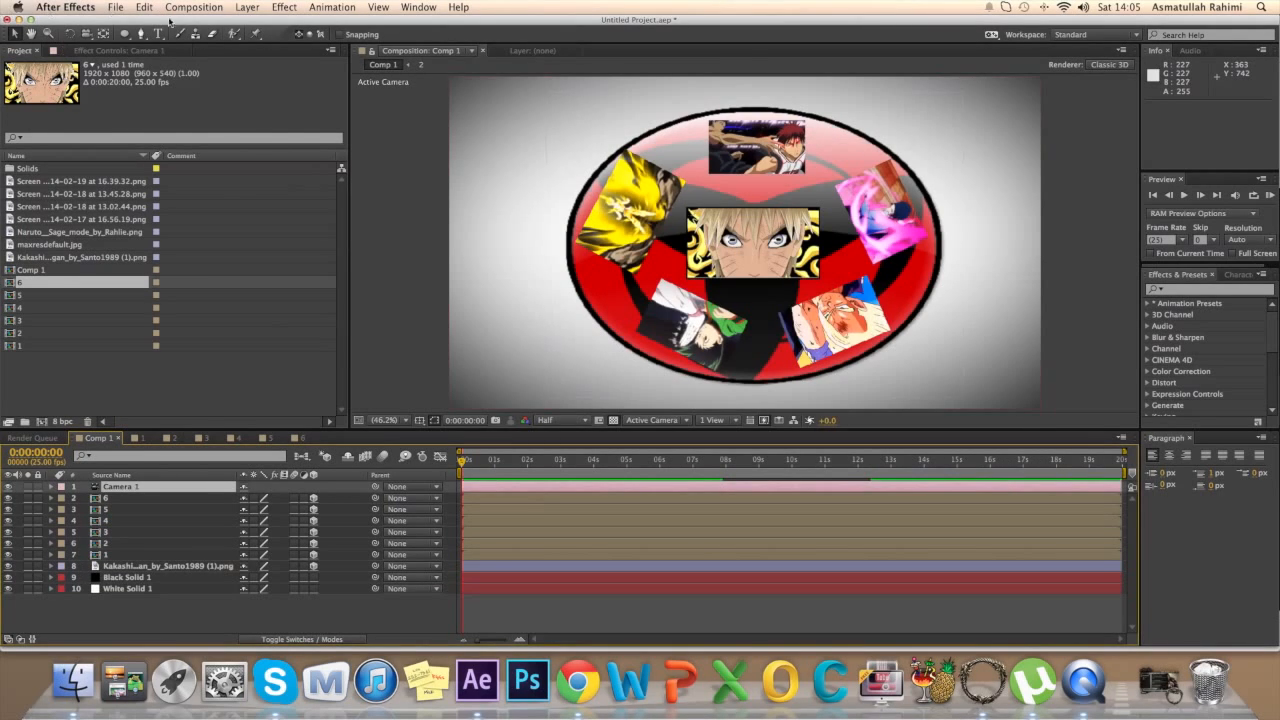
# - Move Camera 1 in with the Track Z Camera Tool to about z -380, so the Naruto picture nearly fills the frame
pyautogui.click(88, 34)
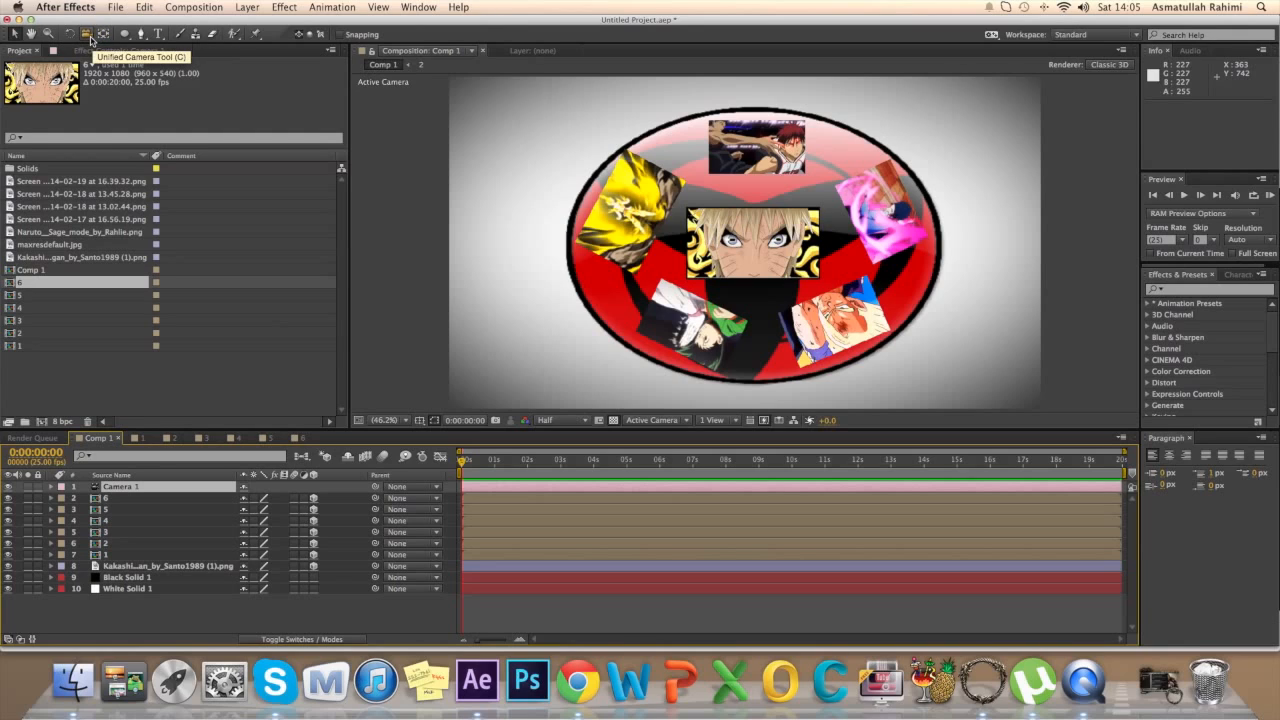
pyautogui.click(89, 36)
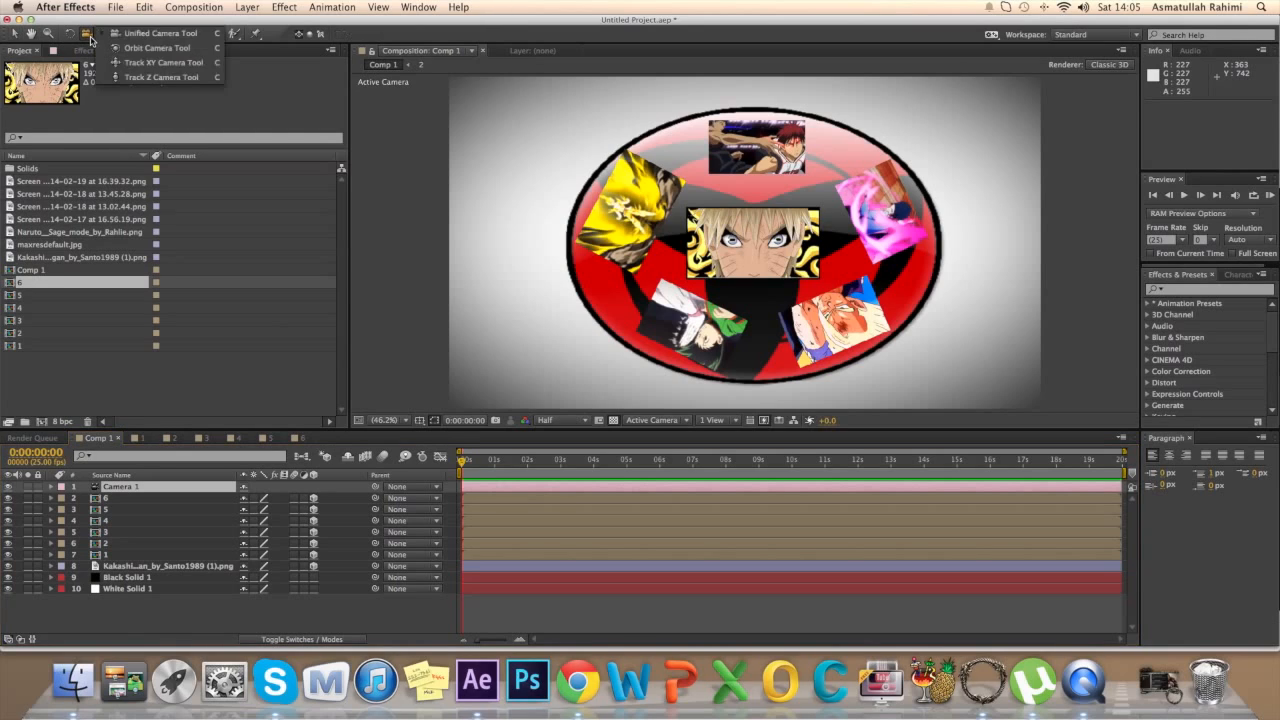
pyautogui.click(157, 80)
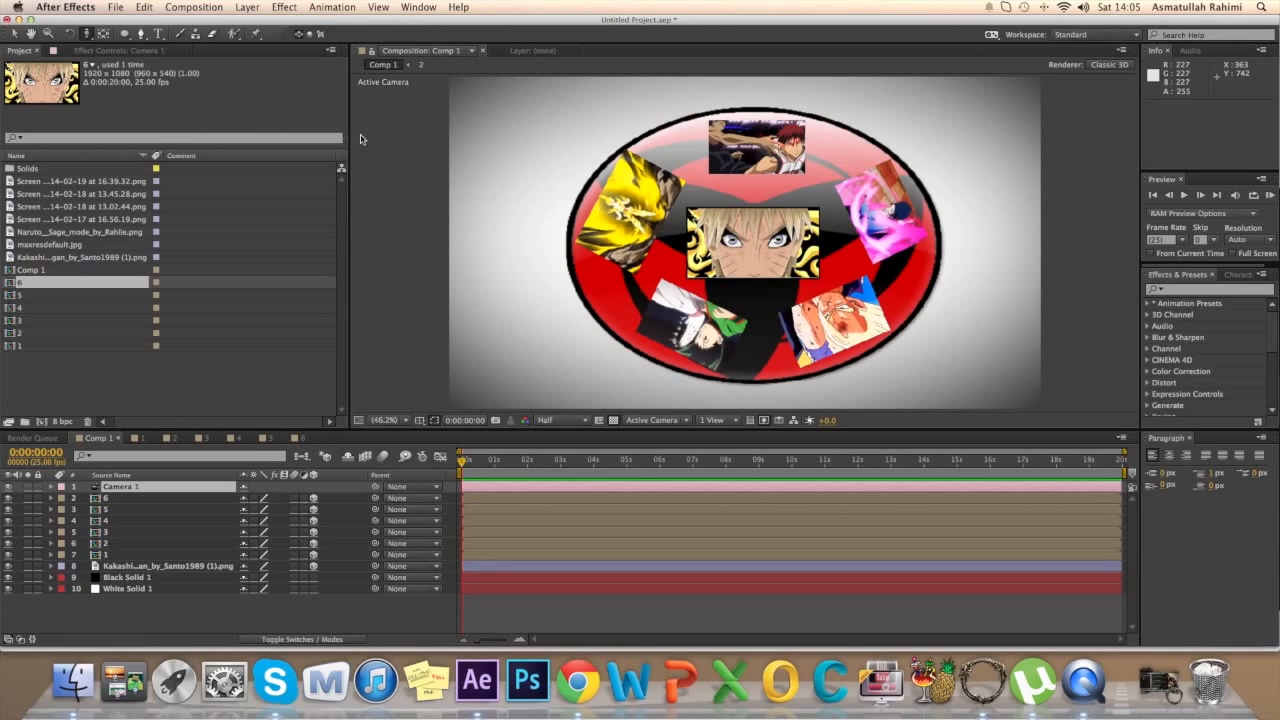
pyautogui.moveTo(682, 364); pyautogui.dragTo(768, 128)
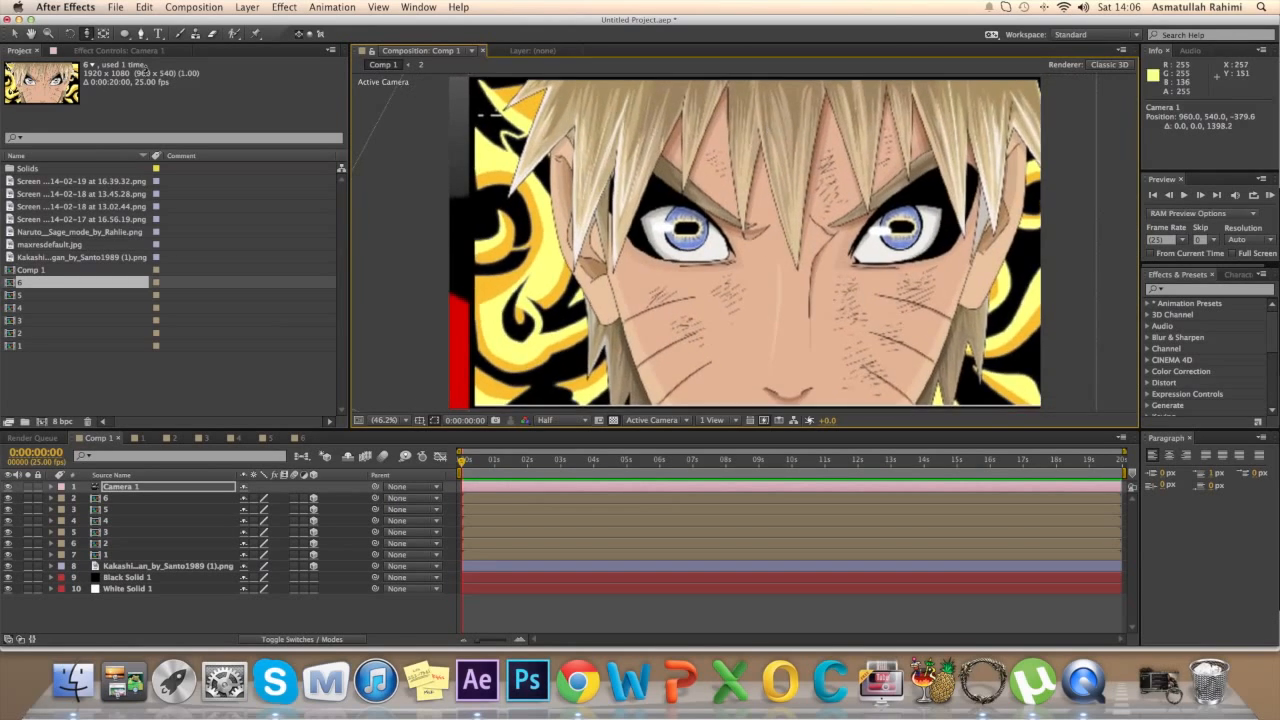
# - Centre Camera 1 on the Naruto picture at about 990, 539 with Track XY, and track it back to about z -387
pyautogui.moveTo(90, 35); pyautogui.dragTo(109, 62)
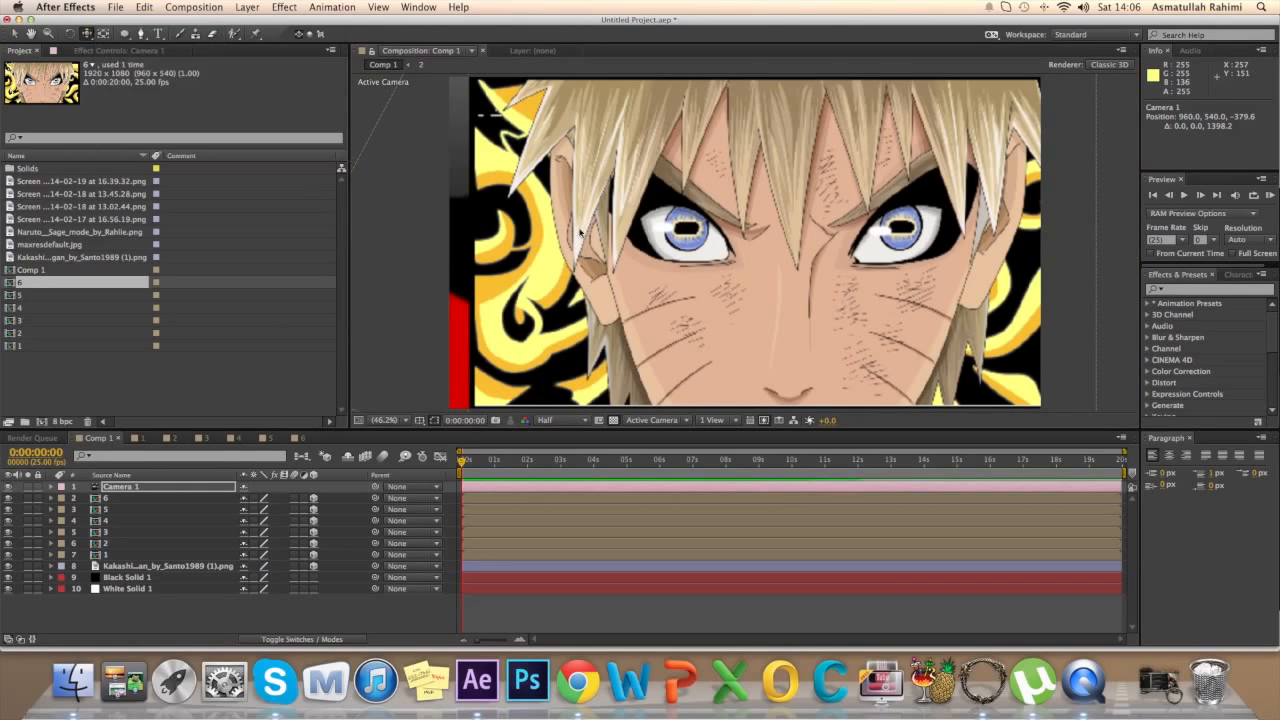
pyautogui.moveTo(756, 312); pyautogui.dragTo(722, 314)
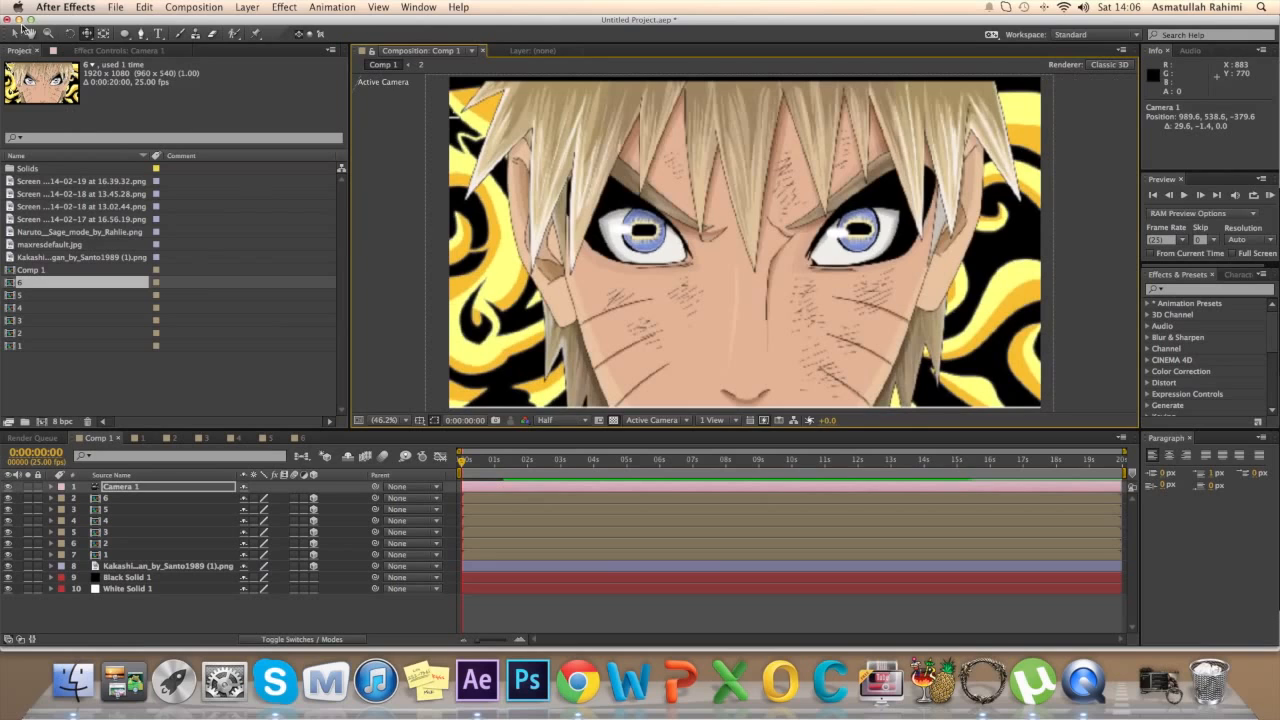
pyautogui.moveTo(88, 34); pyautogui.dragTo(118, 82)
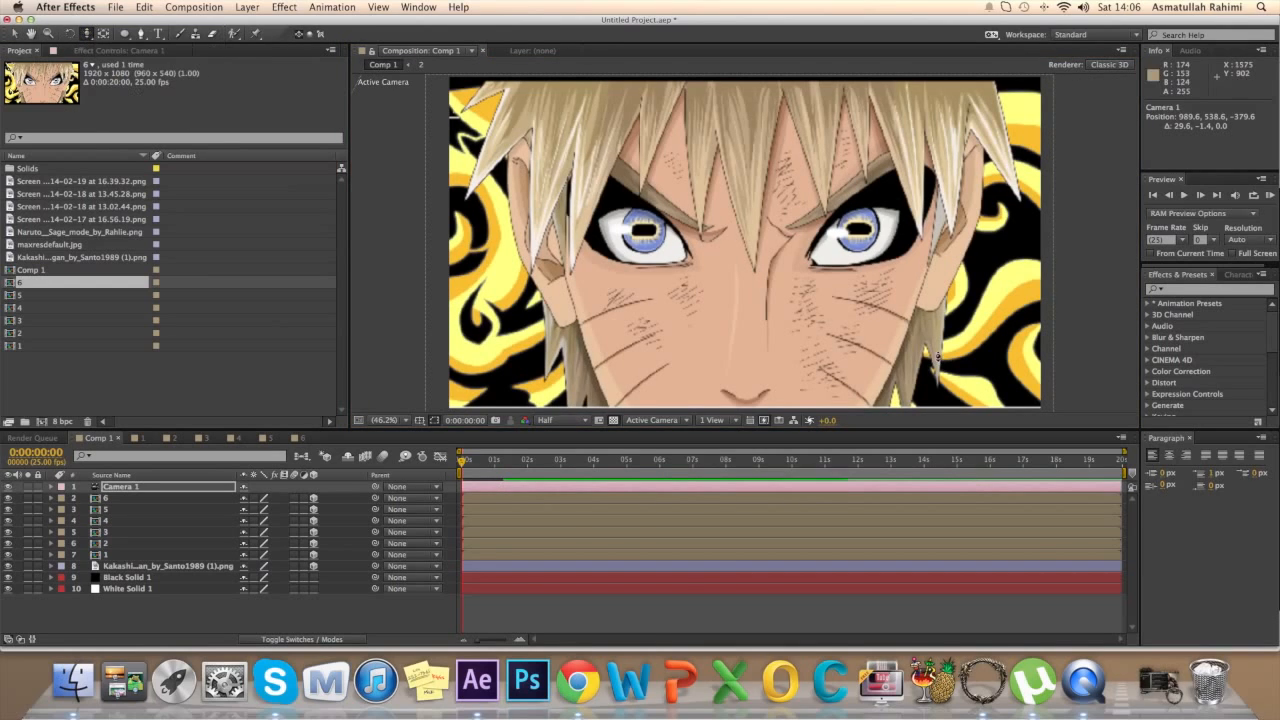
pyautogui.moveTo(939, 358); pyautogui.dragTo(937, 366)
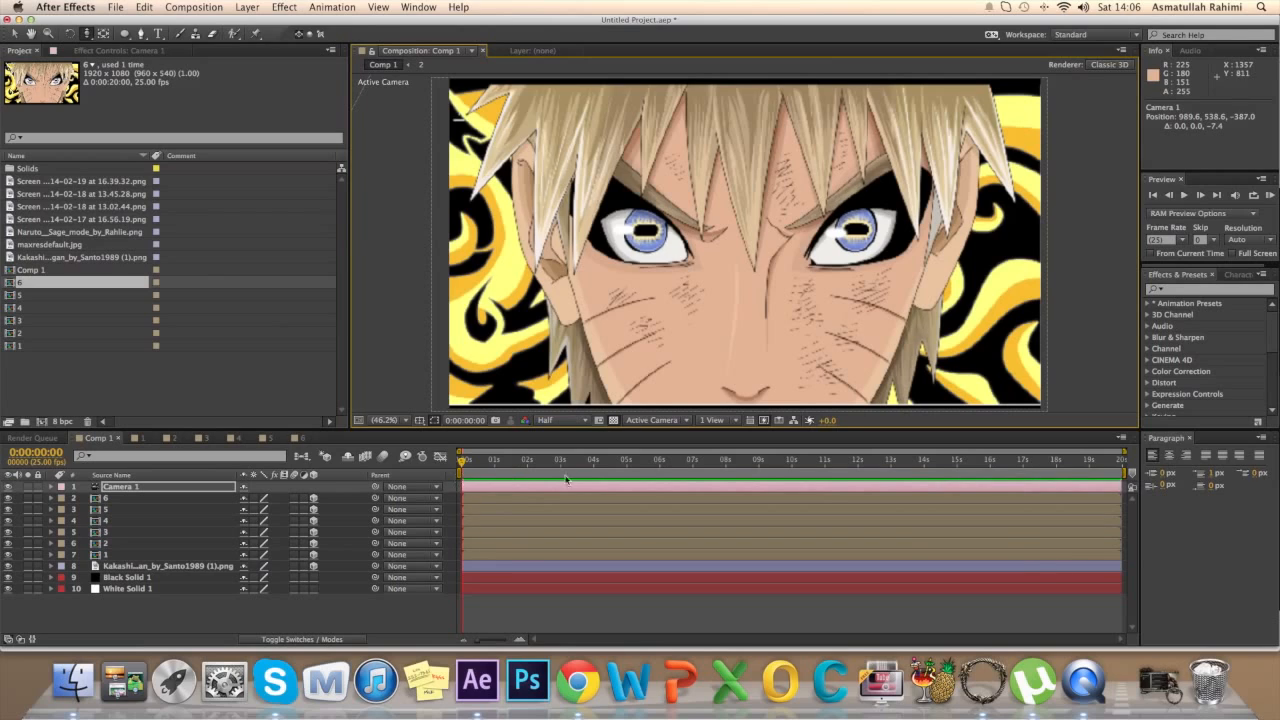
# - Set starting keyframes for Camera 1's Point of Interest and Position at 0:00:00:00
pyautogui.moveTo(1124, 452); pyautogui.dragTo(562, 460)
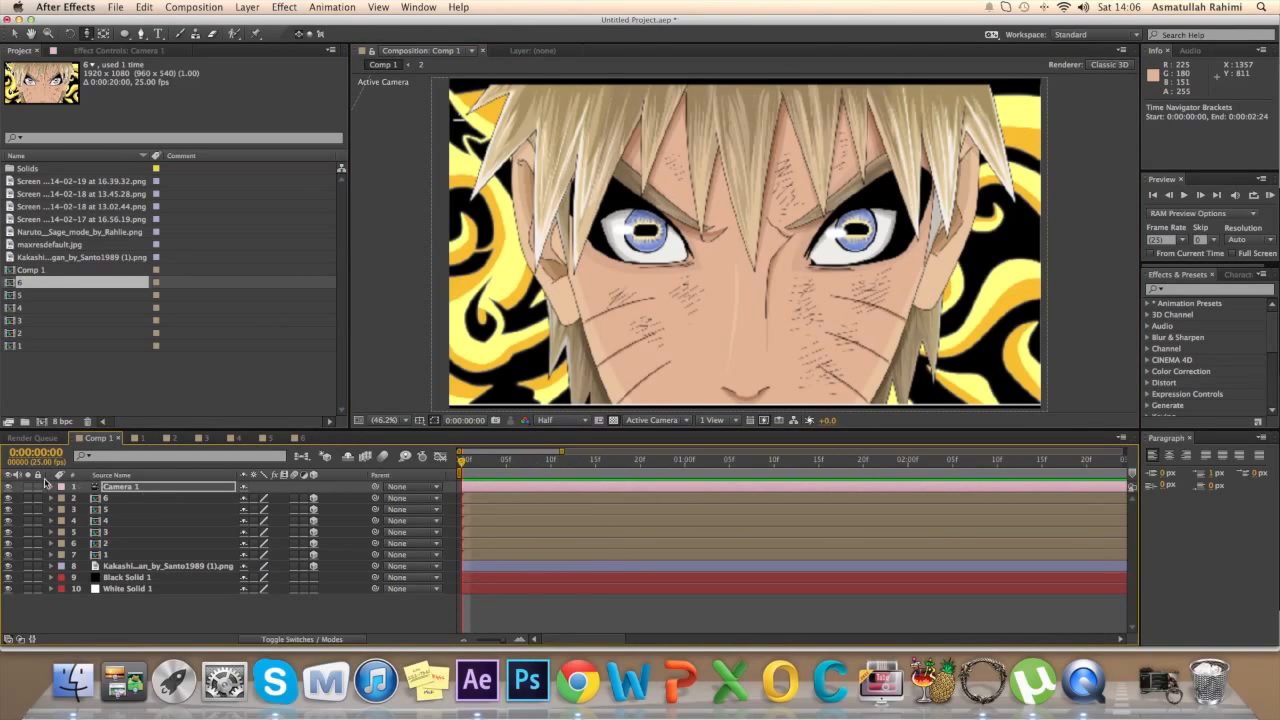
pyautogui.click(53, 488)
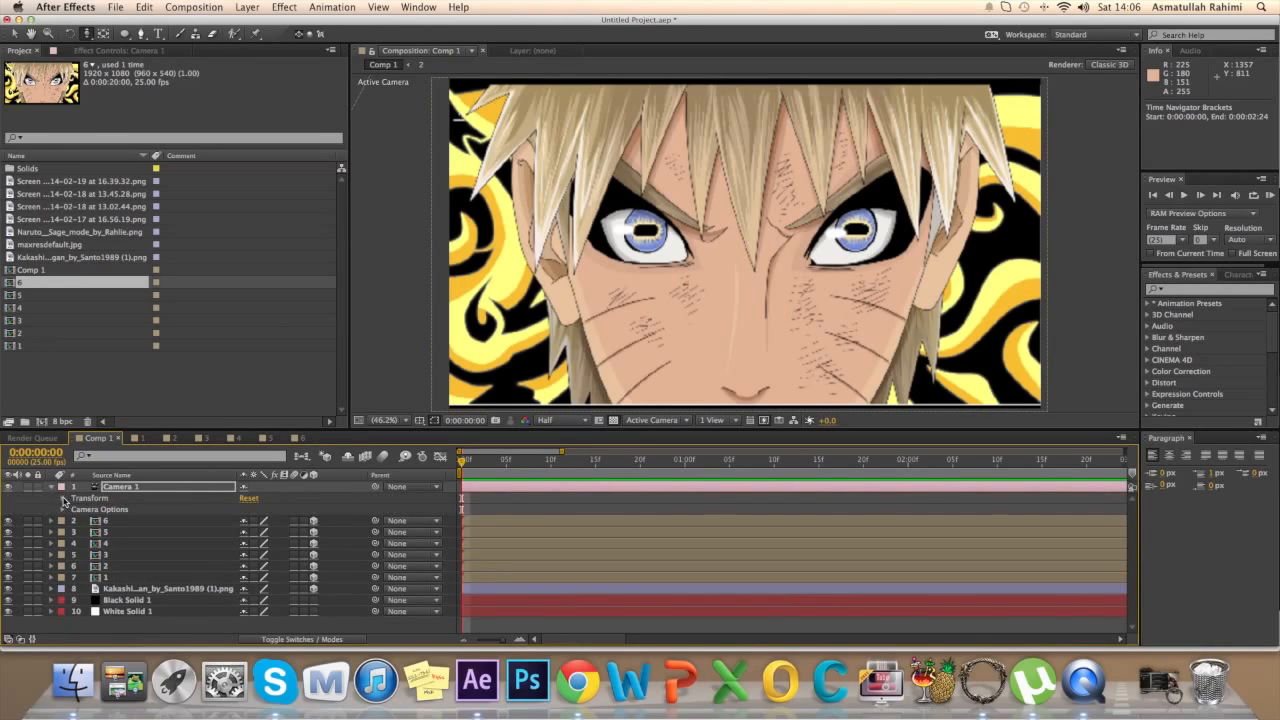
pyautogui.click(62, 498)
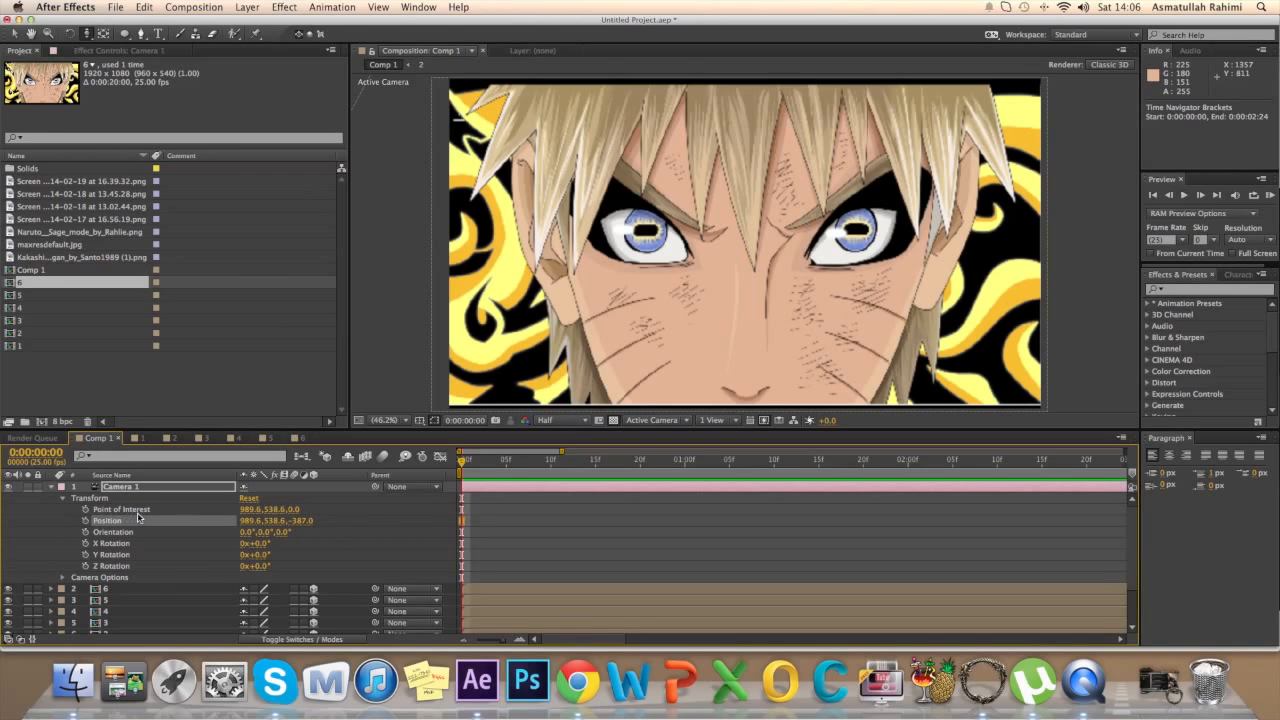
pyautogui.click(86, 520)
pyautogui.click(86, 509)
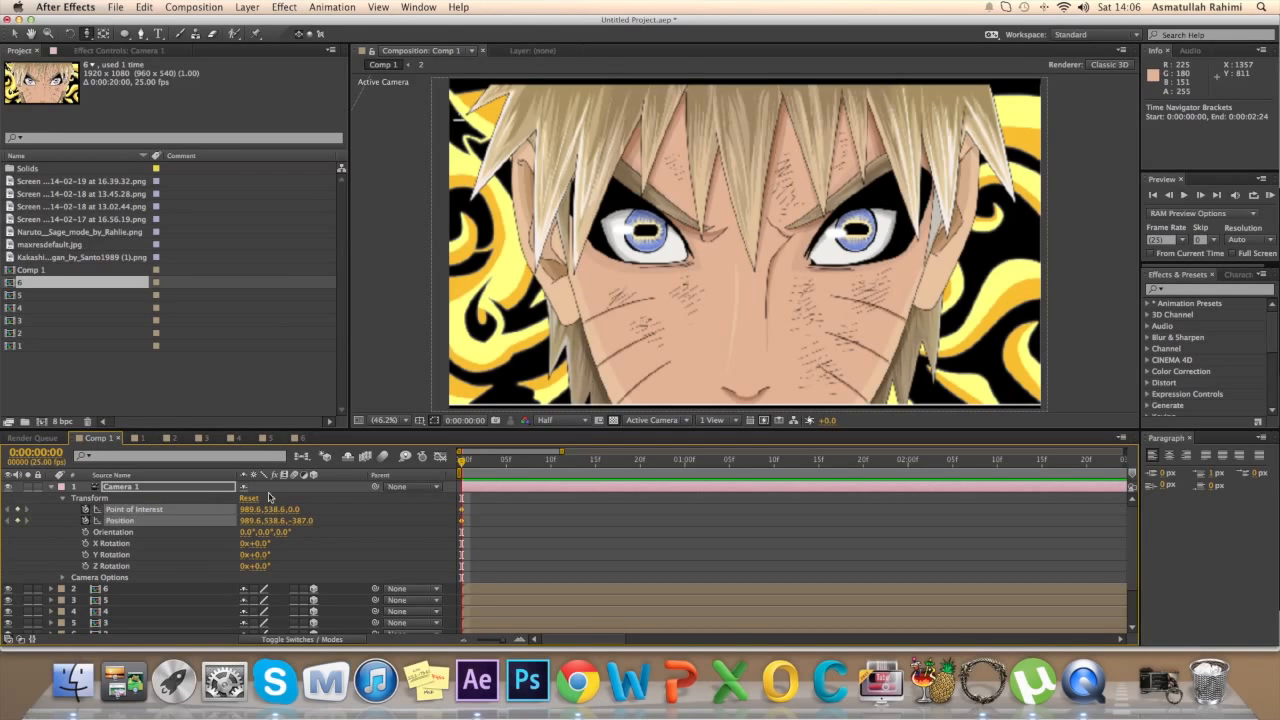
# - Keyframe Camera 1's Position at 0:00:00:10 by tracking it back to about z -1271
pyautogui.moveTo(464, 465); pyautogui.dragTo(480, 462)
pyautogui.moveTo(563, 455); pyautogui.dragTo(706, 451)
pyautogui.moveTo(460, 466); pyautogui.dragTo(500, 463)
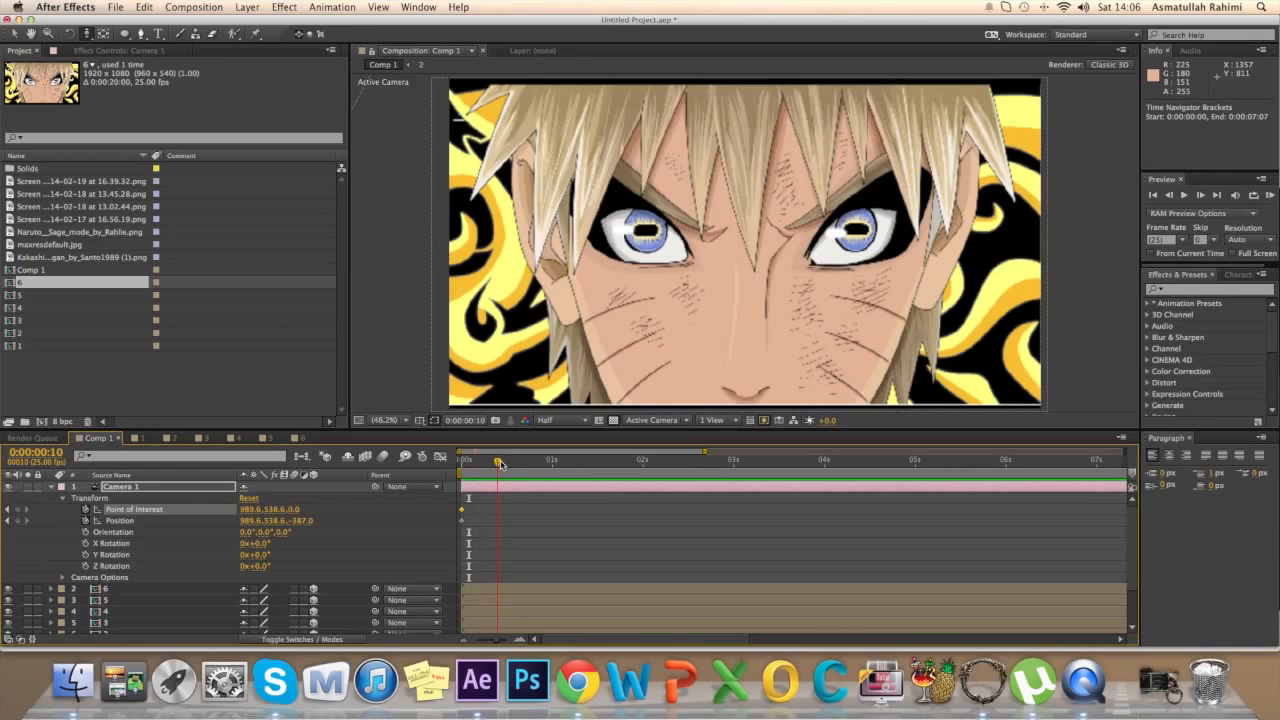
pyautogui.moveTo(826, 278); pyautogui.dragTo(834, 400)
pyautogui.moveTo(793, 240); pyautogui.dragTo(777, 334)
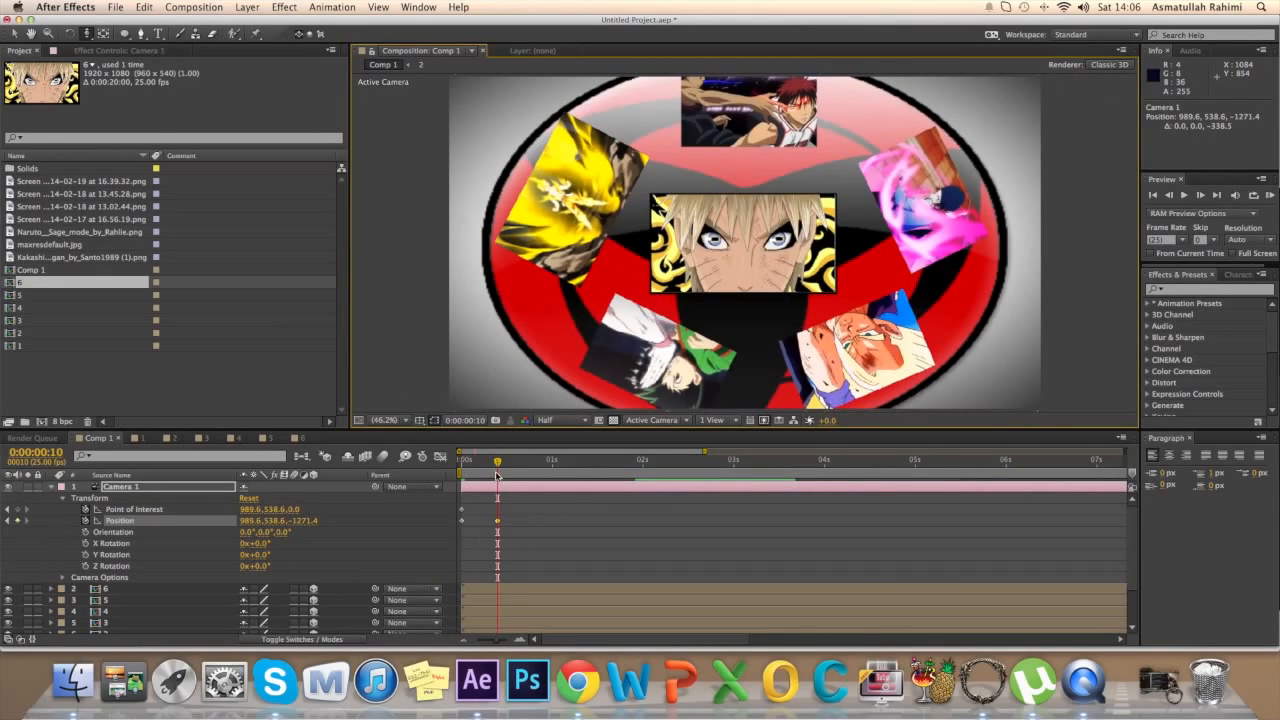
# - Keyframe Camera 1's Z Rotation, starting at 0° at 0:00:00:06 and reaching 24° at 0:00:00:15
pyautogui.moveTo(497, 468); pyautogui.dragTo(483, 474)
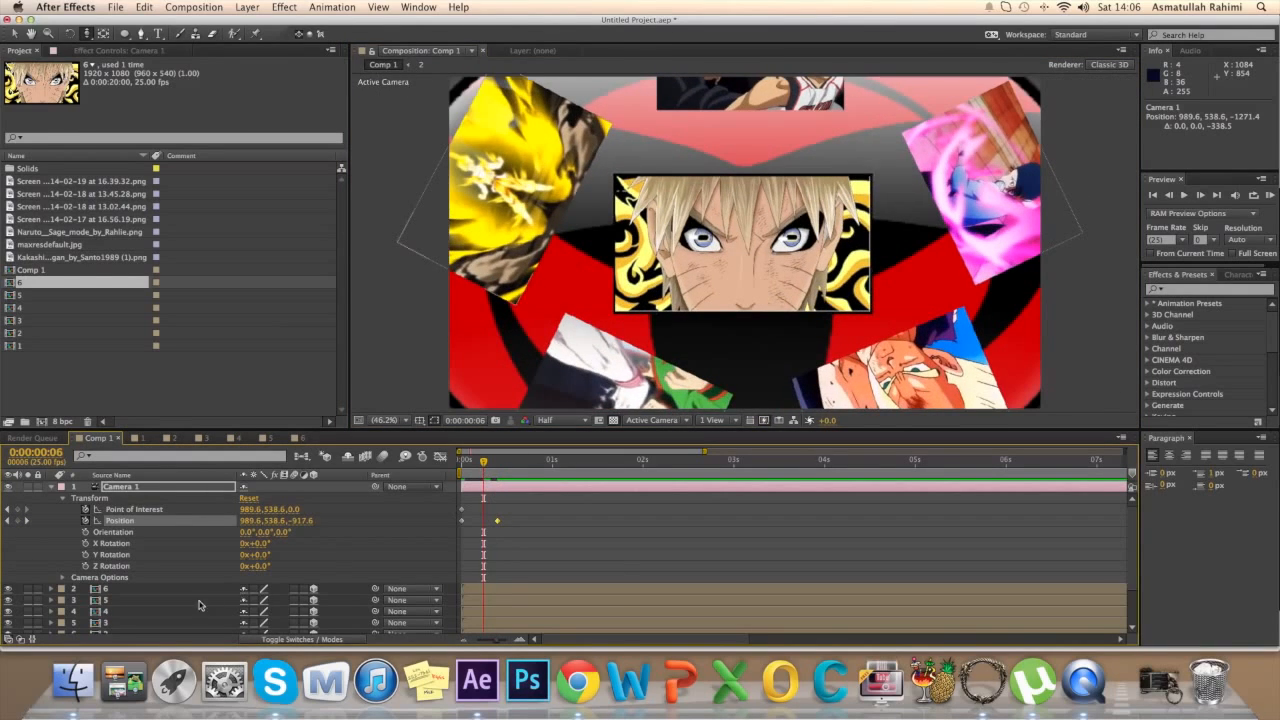
pyautogui.click(85, 566)
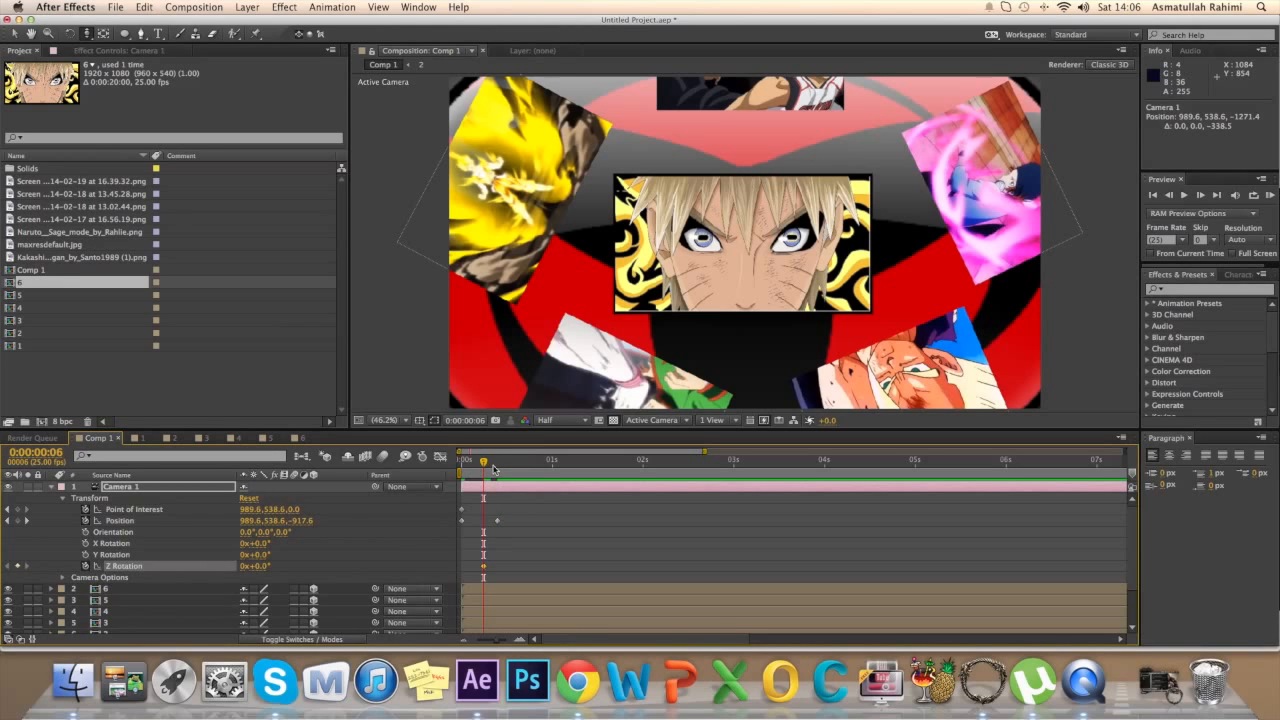
pyautogui.moveTo(487, 465); pyautogui.dragTo(516, 464)
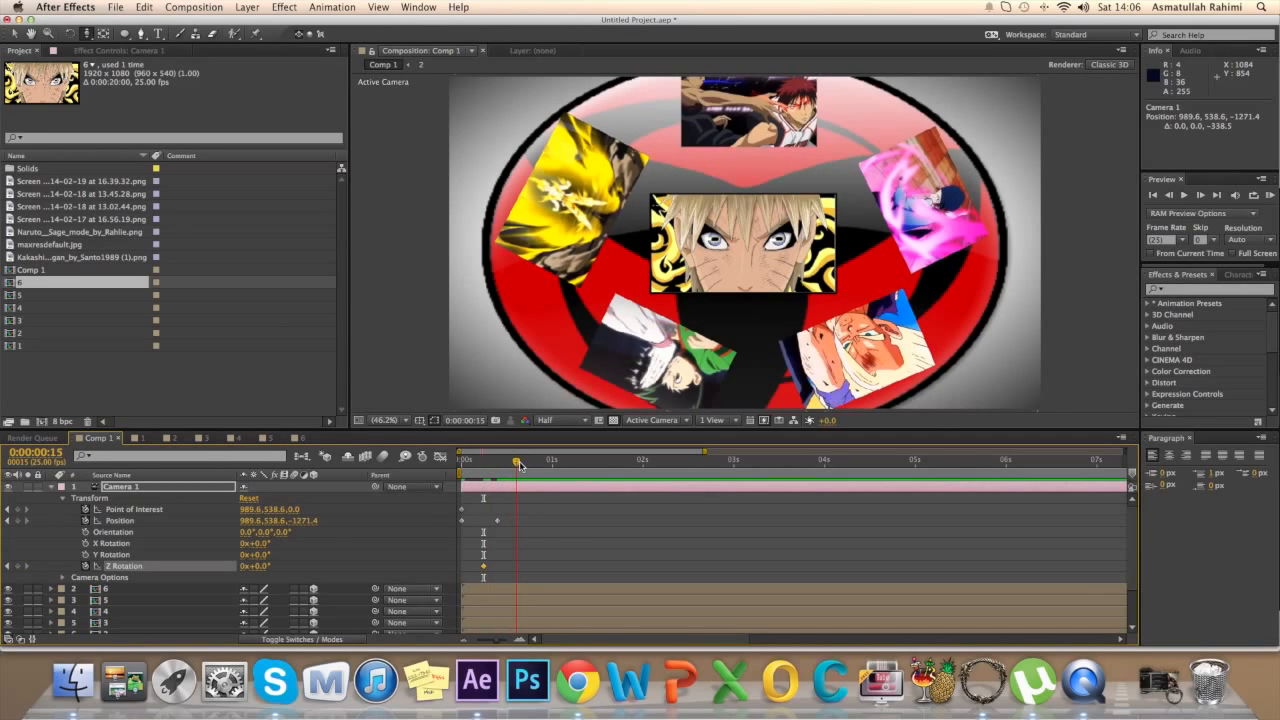
pyautogui.moveTo(258, 567); pyautogui.dragTo(275, 565)
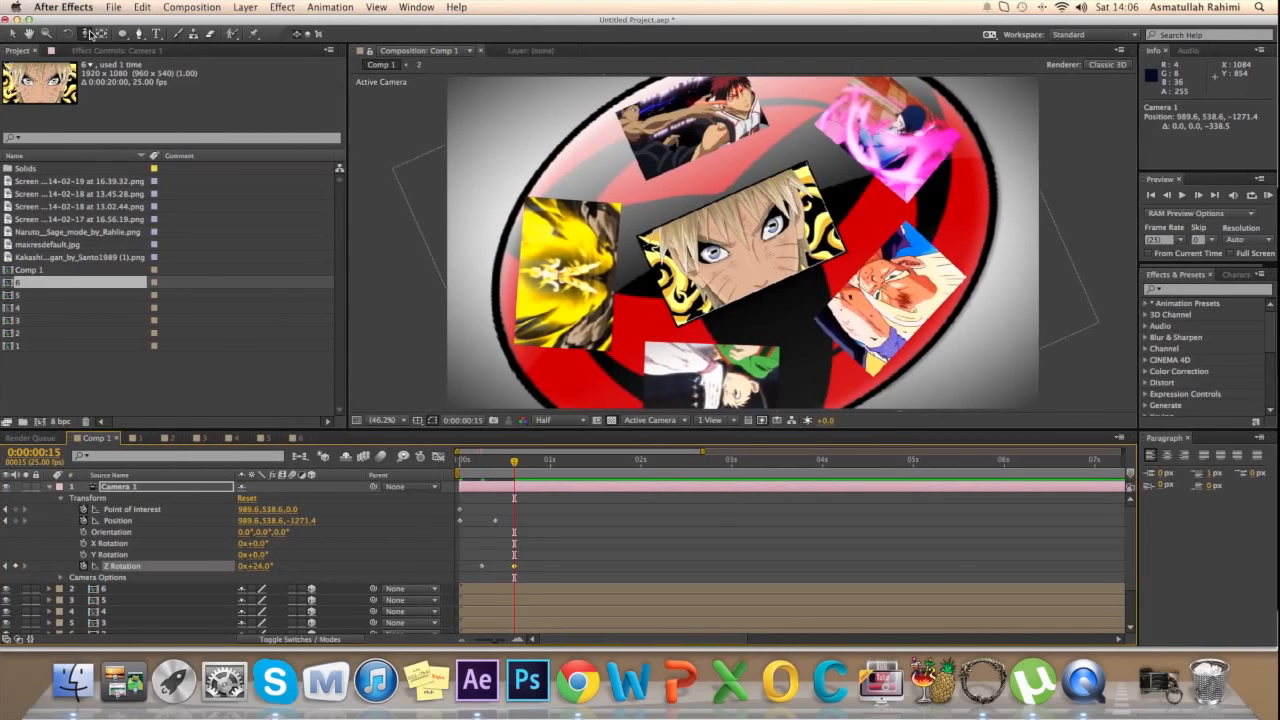
# - Keyframe Camera 1's Point of Interest and Position at 0:00:00:15 by tracking it in XY to about 944, 545
pyautogui.moveTo(85, 38); pyautogui.dragTo(122, 68)
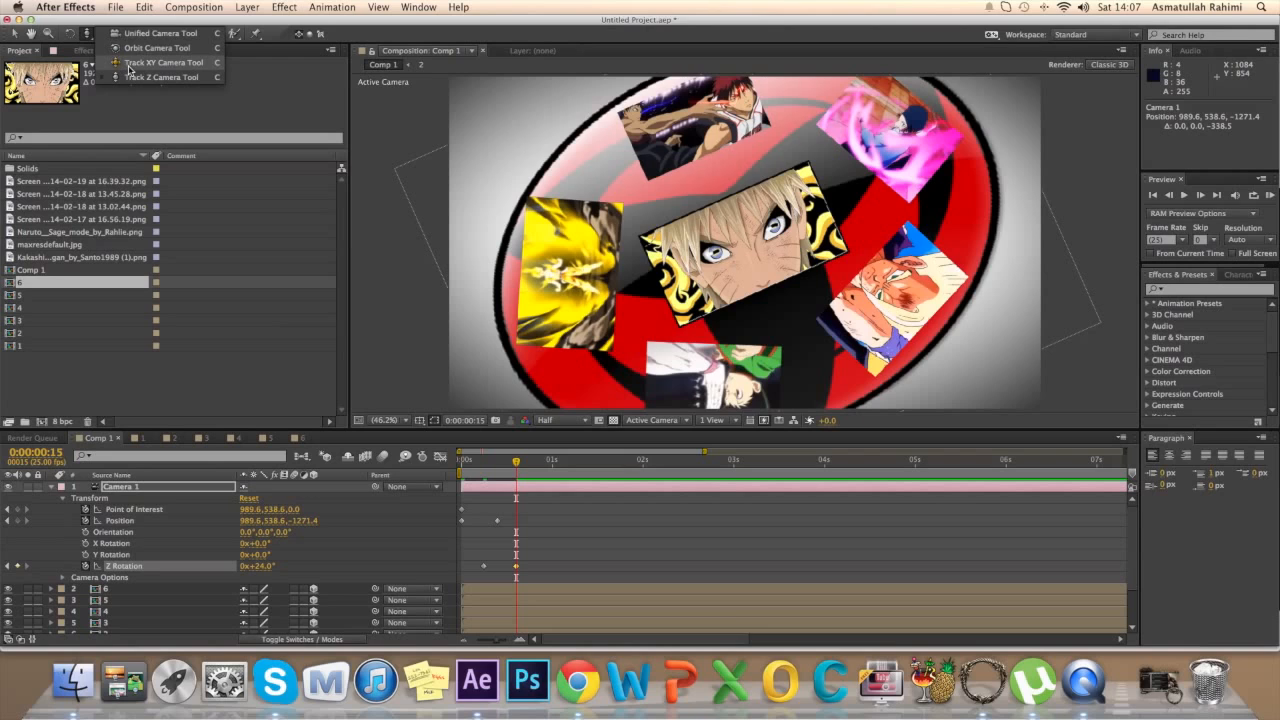
pyautogui.click(148, 66)
pyautogui.moveTo(617, 264); pyautogui.dragTo(633, 253)
# - Keyframe Camera 1 tracking in to about z -943 at 0:00:01:06, and its Z Rotation at -79° at 0:00:01:04
pyautogui.moveTo(518, 463); pyautogui.dragTo(575, 462)
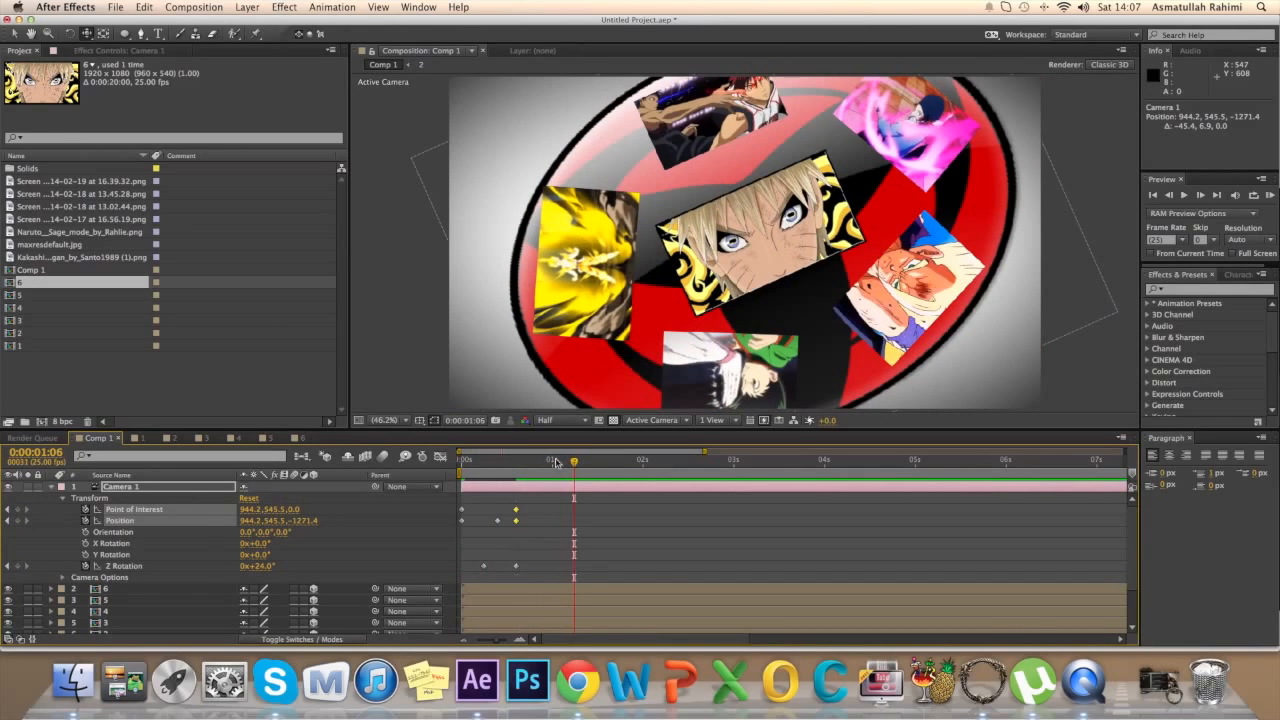
pyautogui.click(88, 35)
pyautogui.click(110, 76)
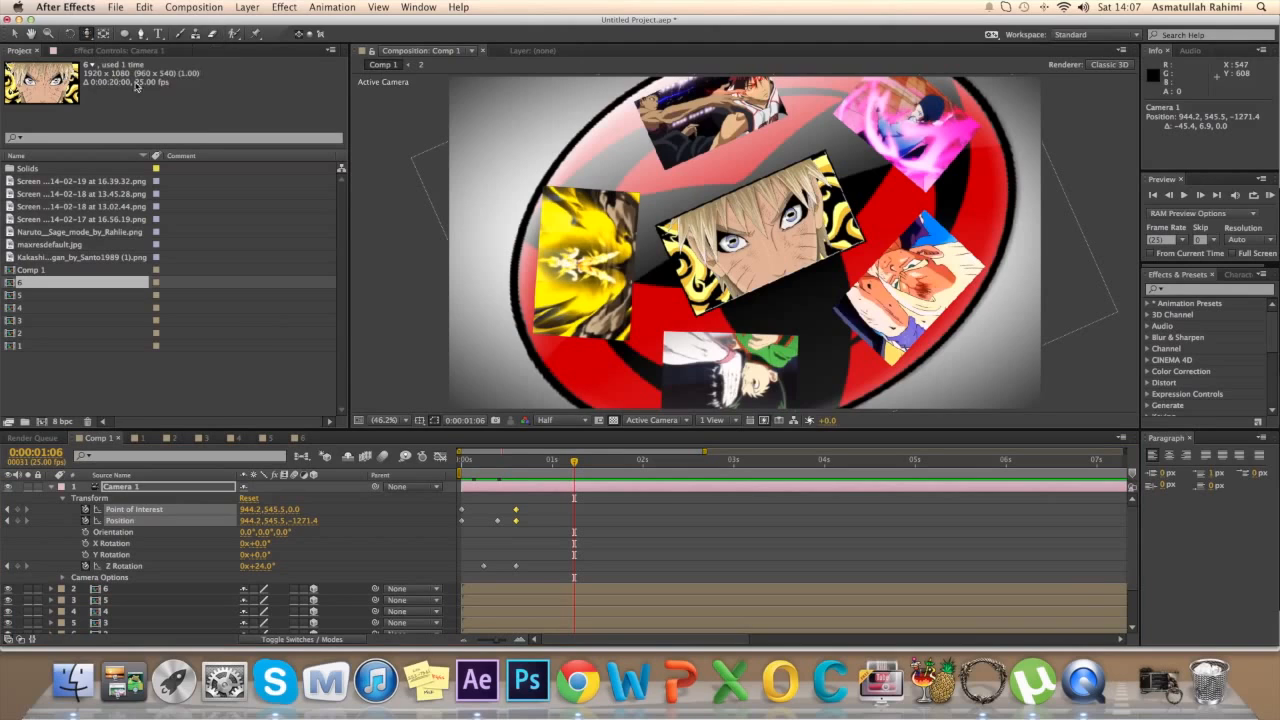
pyautogui.moveTo(623, 275); pyautogui.dragTo(624, 203)
pyautogui.moveTo(573, 466); pyautogui.dragTo(567, 466)
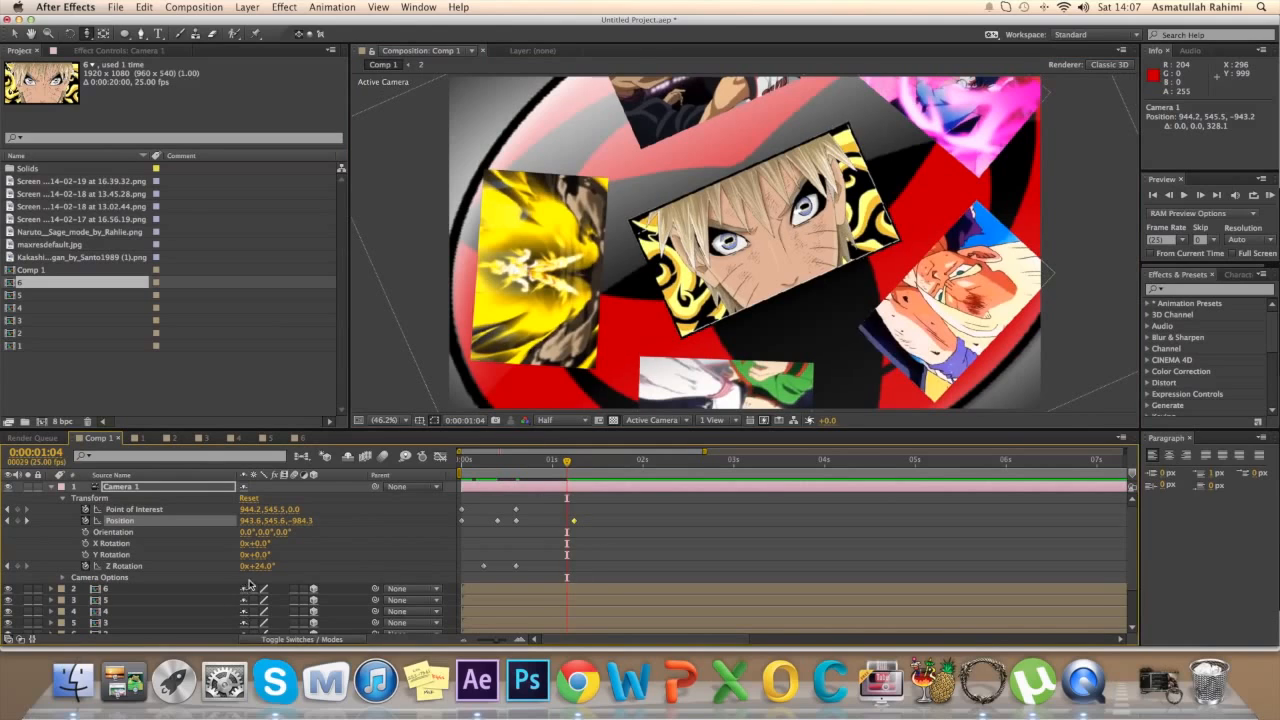
pyautogui.moveTo(264, 573); pyautogui.dragTo(197, 570)
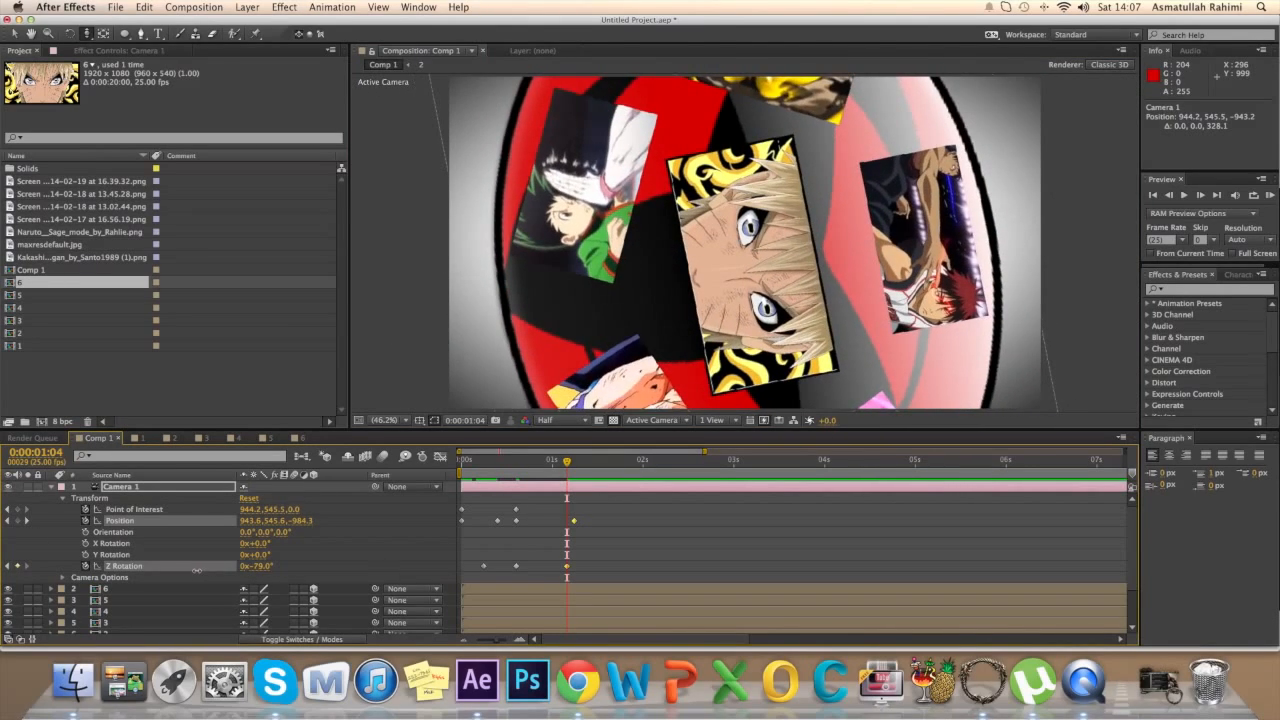
# - Keyframe Camera 1's Point of Interest and Position at 0:00:01:22 by tracking it in XY to about 931, 427
pyautogui.moveTo(567, 462); pyautogui.dragTo(635, 462)
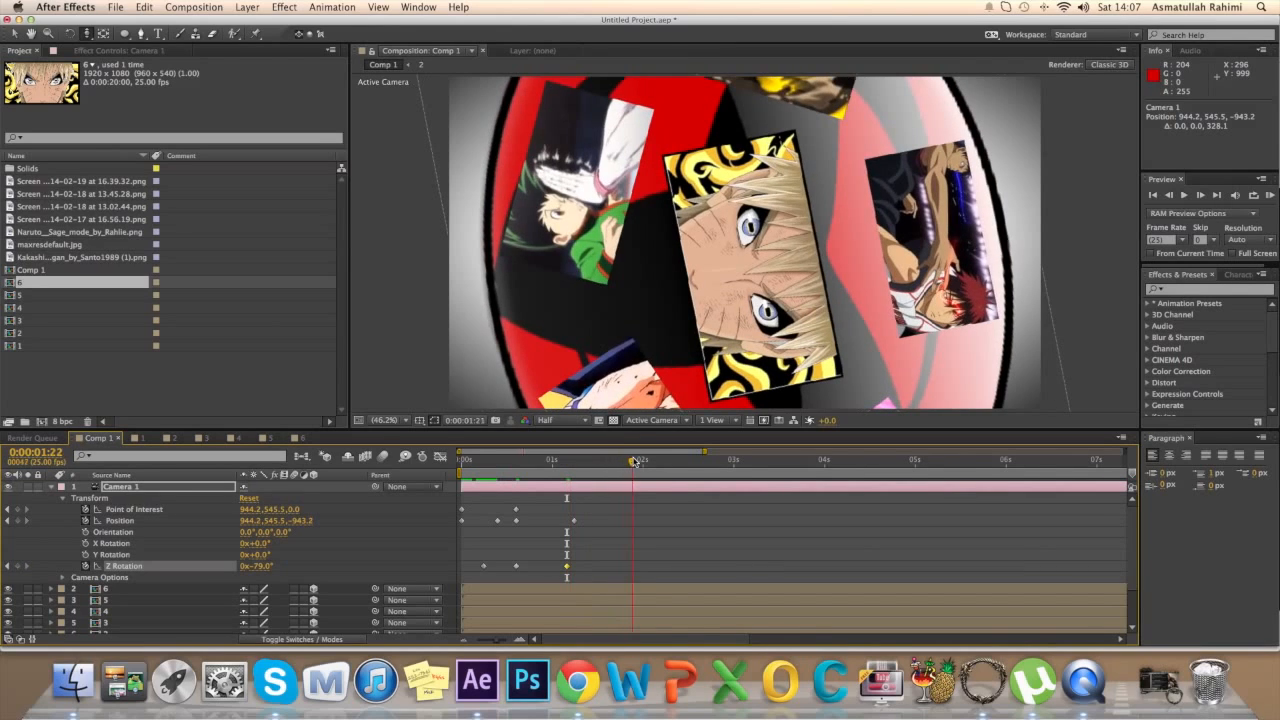
pyautogui.moveTo(84, 37); pyautogui.dragTo(121, 62)
pyautogui.moveTo(864, 330); pyautogui.dragTo(790, 356)
# - At 0:00:02:16, keyframe Camera 1's Z Rotation at 1x+6° and track the camera back to about z -1697
pyautogui.moveTo(634, 463); pyautogui.dragTo(700, 461)
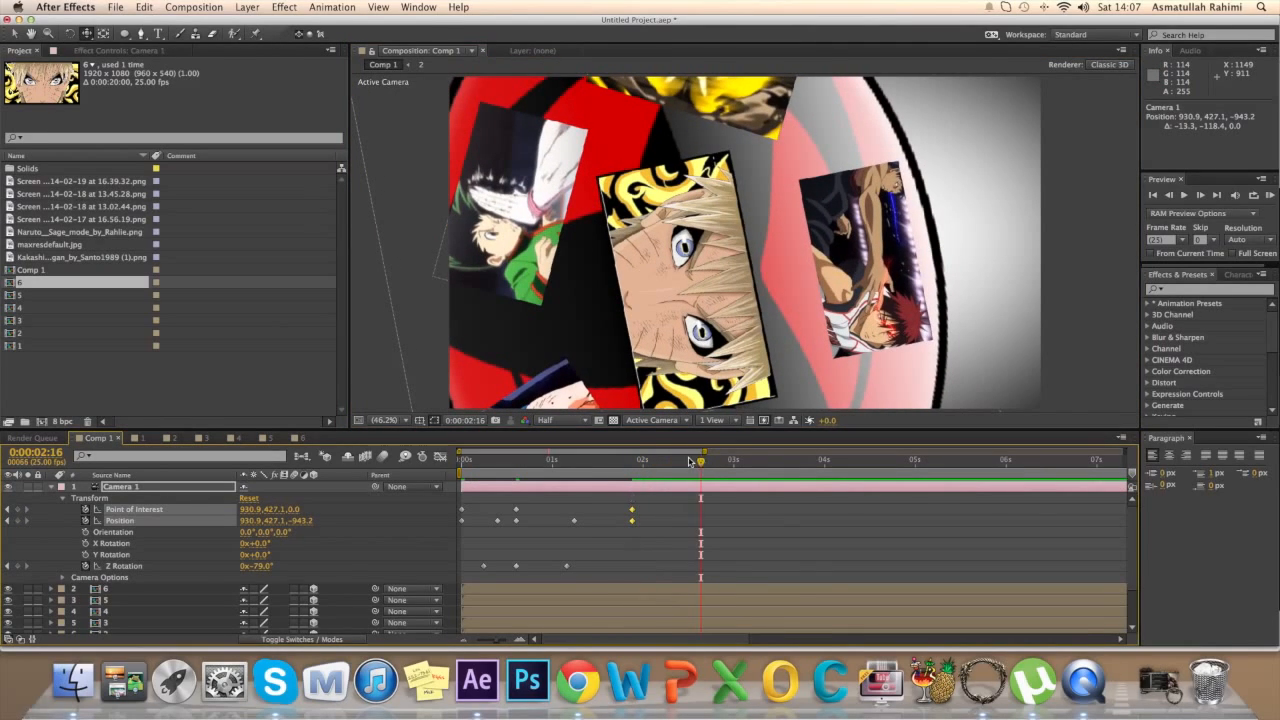
pyautogui.moveTo(257, 566); pyautogui.dragTo(550, 561)
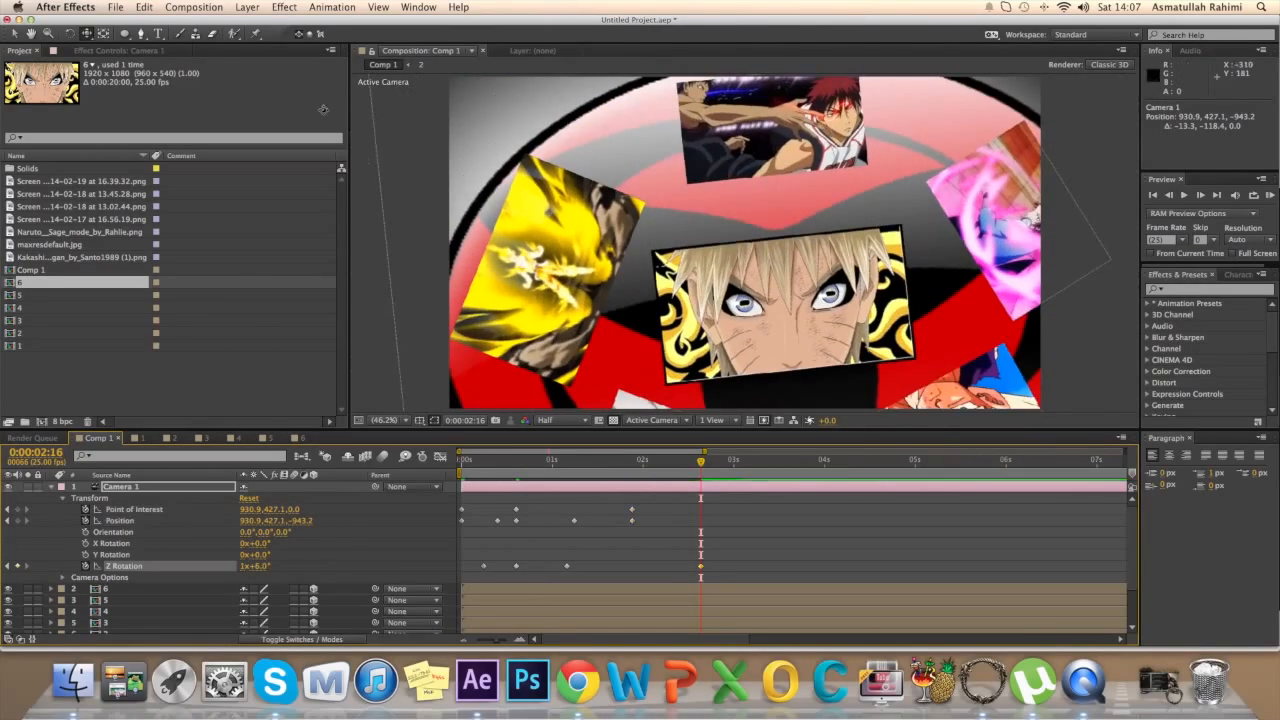
pyautogui.click(84, 38)
pyautogui.click(112, 78)
pyautogui.moveTo(655, 128); pyautogui.dragTo(508, 448)
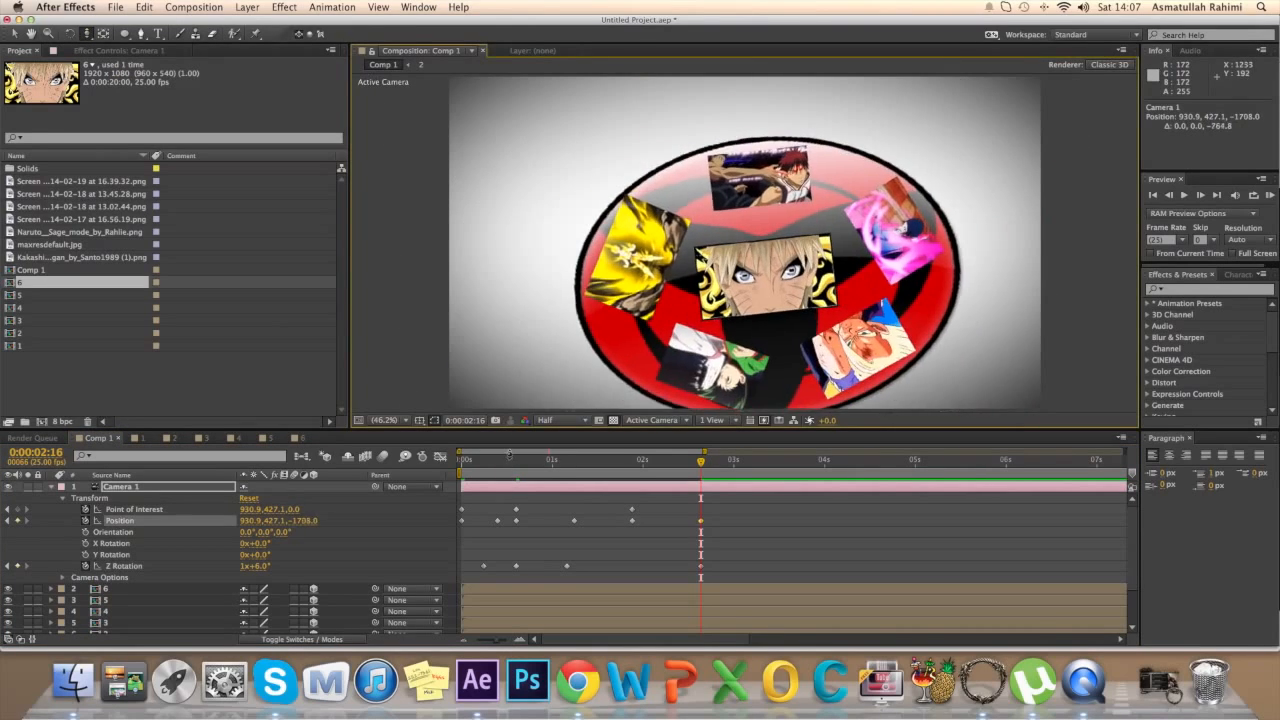
# - Centre the sharingan in view at 0:00:02:16 by tracking Camera 1 in XY to about 1056, 561
pyautogui.click(84, 34)
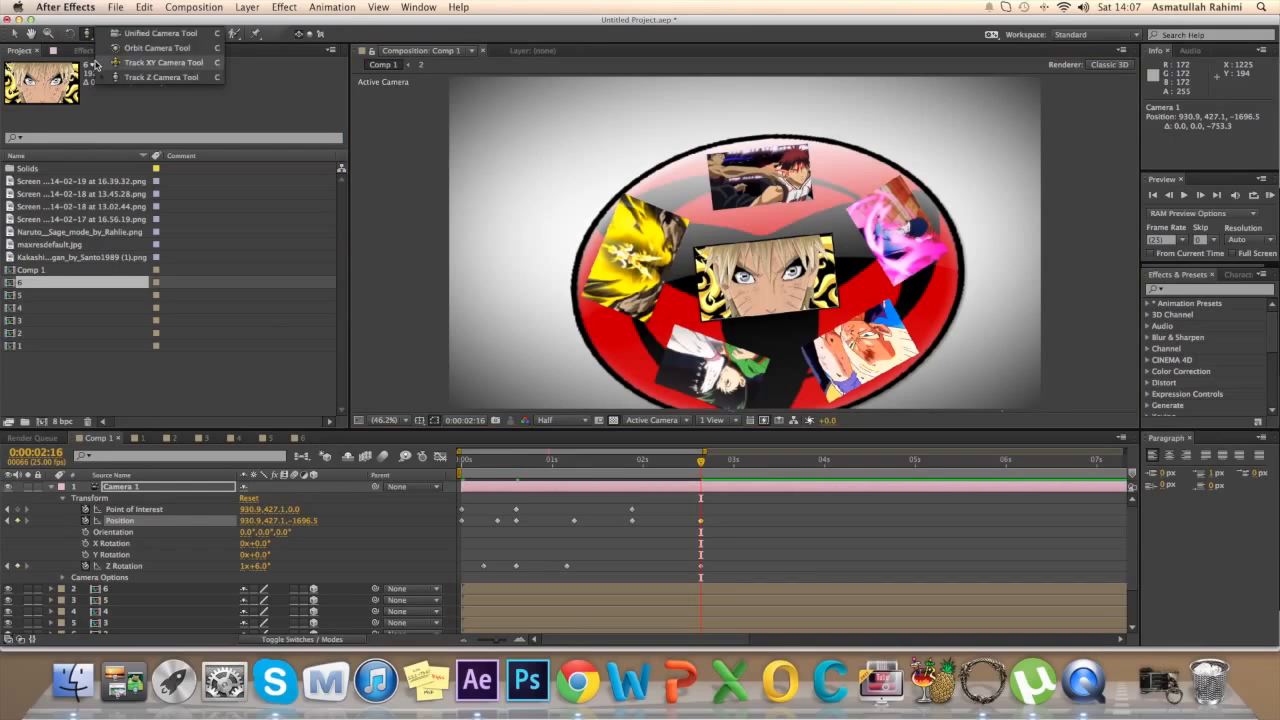
pyautogui.click(112, 65)
pyautogui.moveTo(709, 317); pyautogui.dragTo(658, 275)
# - Scrub through the last part of the camera move and play a RAM preview of the animation
pyautogui.moveTo(703, 470); pyautogui.dragTo(636, 499)
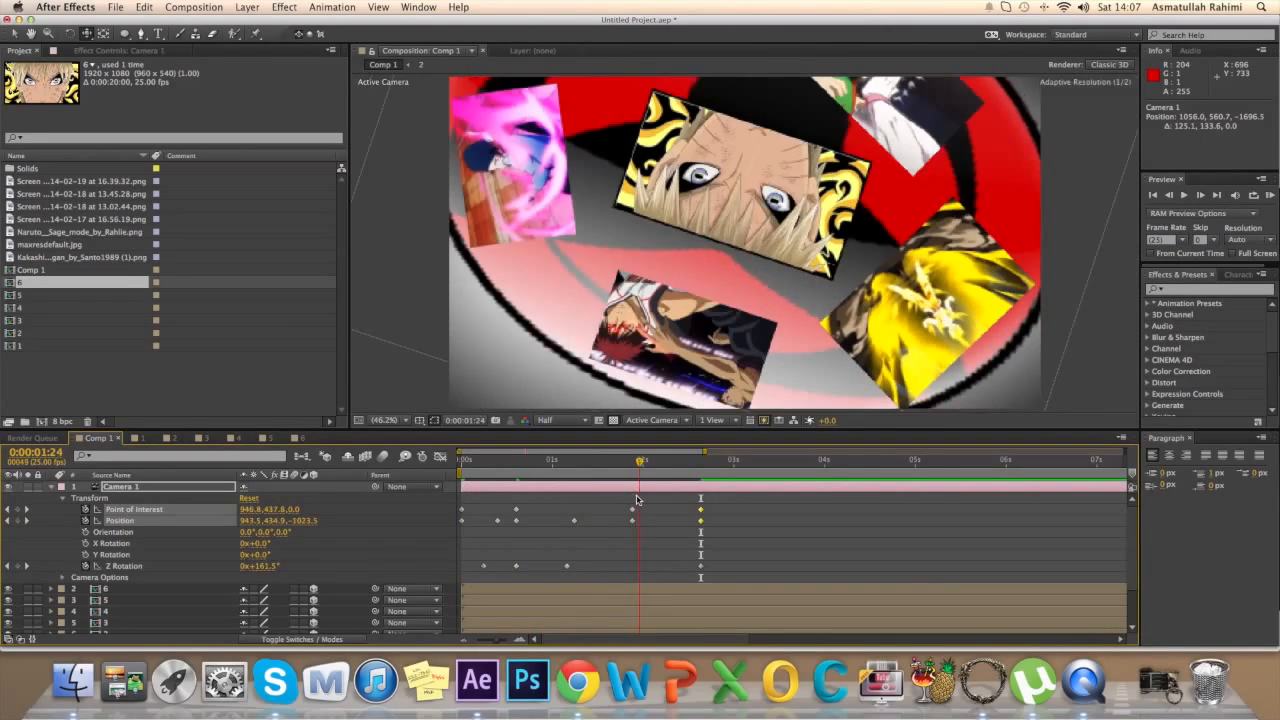
pyautogui.moveTo(645, 294); pyautogui.dragTo(575, 306)
pyautogui.moveTo(641, 460); pyautogui.dragTo(709, 470)
pyautogui.click(1269, 195)
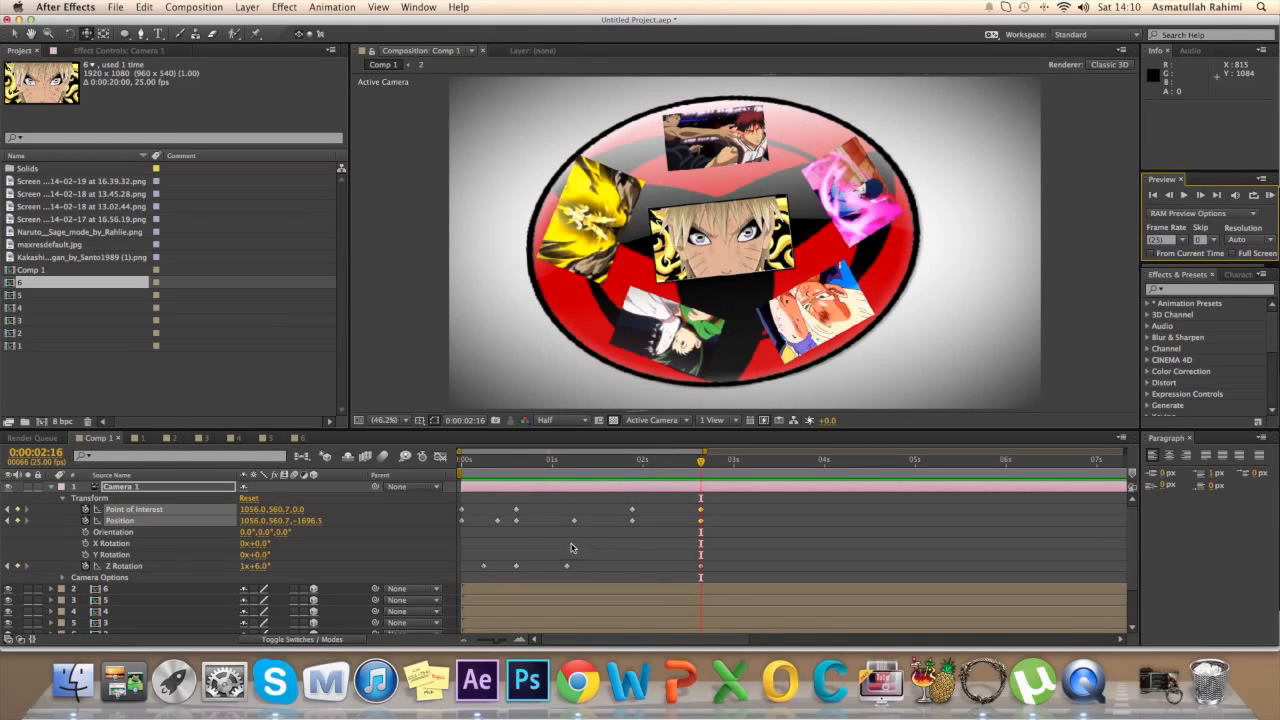
# - Tighten Camera 1's keyframe timing, with the last Point of Interest and Position keys at 0:00:02:01 and the last Z Rotation key at 0:00:01:23
pyautogui.moveTo(574, 522); pyautogui.dragTo(552, 523)
pyautogui.moveTo(657, 543); pyautogui.dragTo(620, 514)
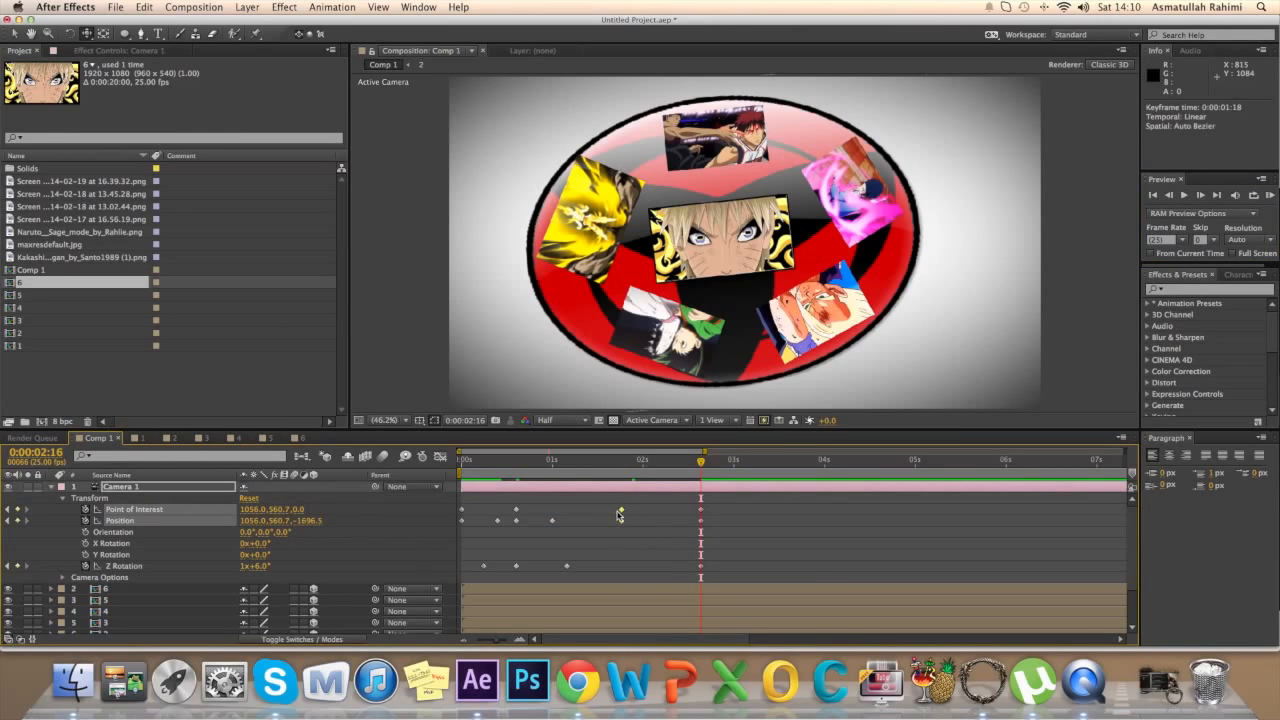
pyautogui.moveTo(746, 538); pyautogui.dragTo(646, 516)
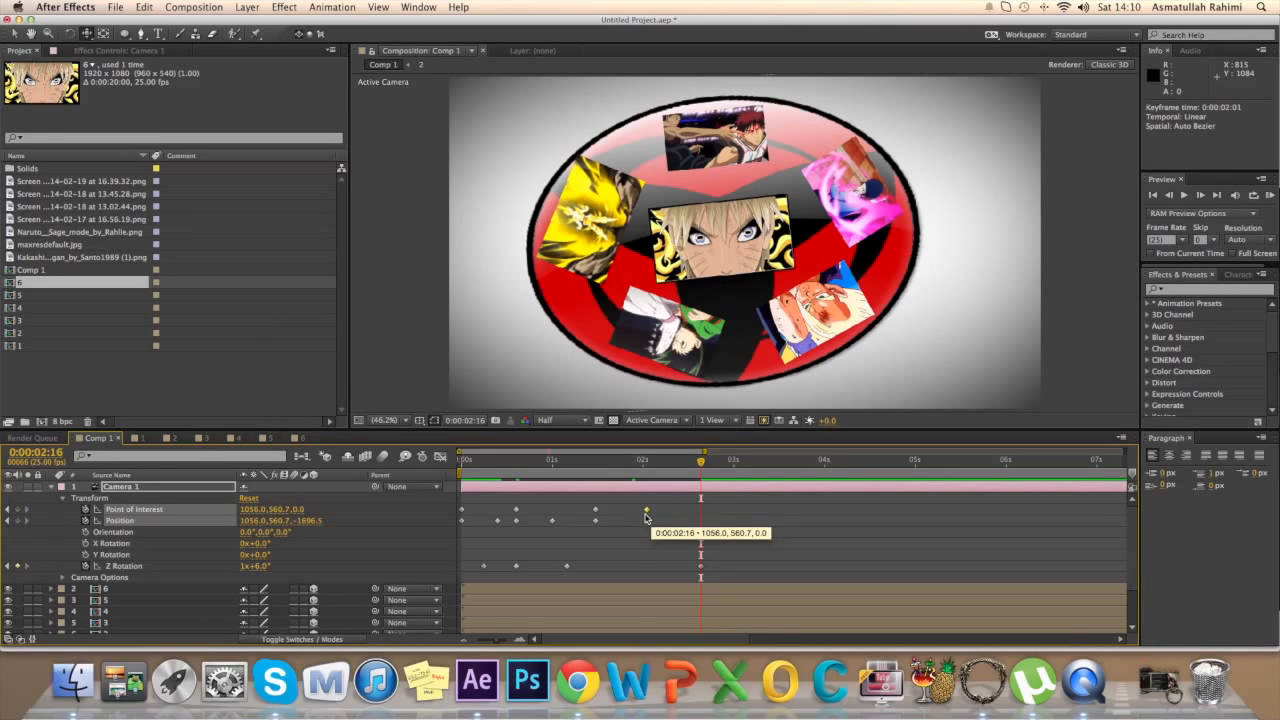
pyautogui.moveTo(701, 573); pyautogui.dragTo(636, 571)
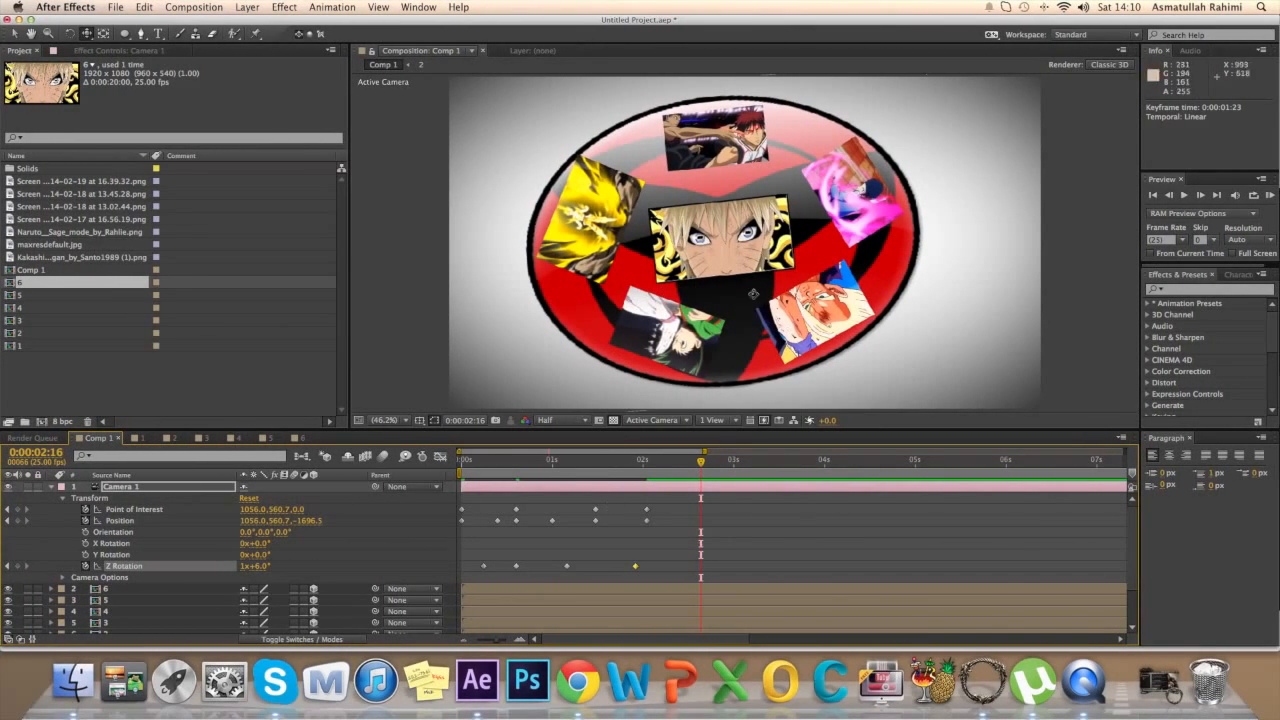
# - Apply Easy Ease to all of Camera 1's Point of Interest, Position and Z Rotation keyframes
pyautogui.moveTo(705, 500); pyautogui.dragTo(440, 576)
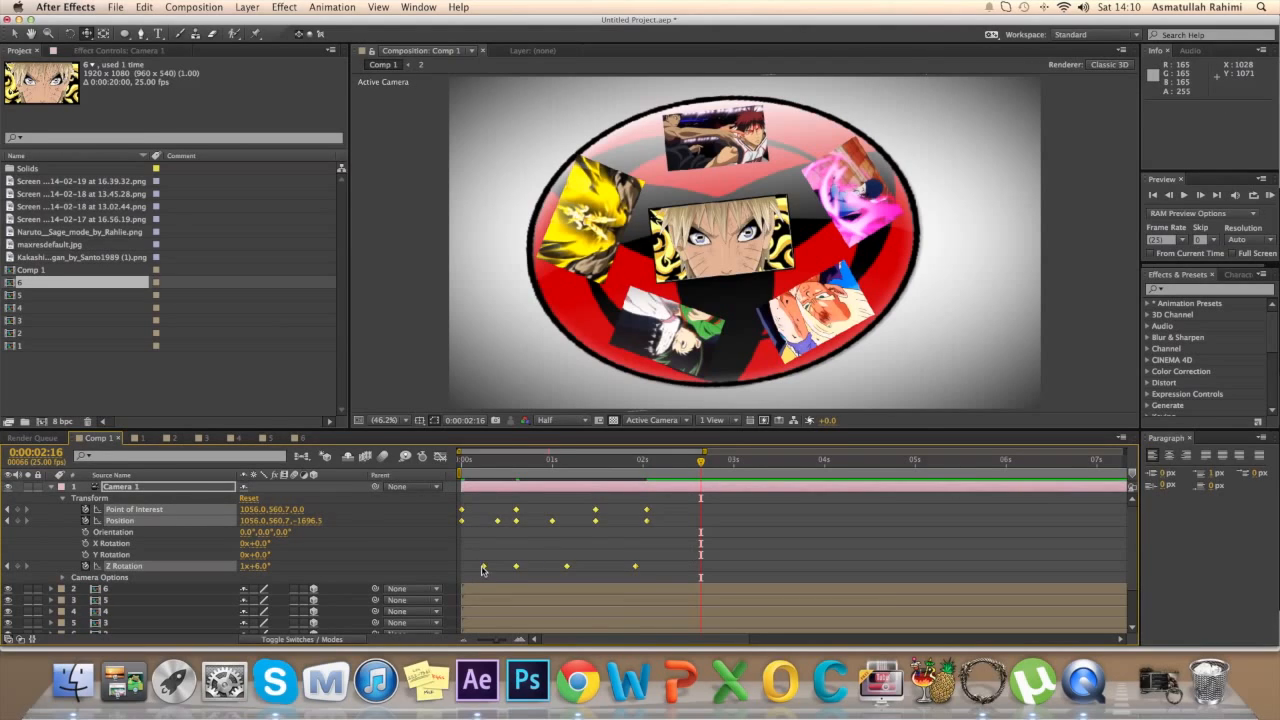
pyautogui.rightClick(483, 568)
pyautogui.moveTo(530, 638)
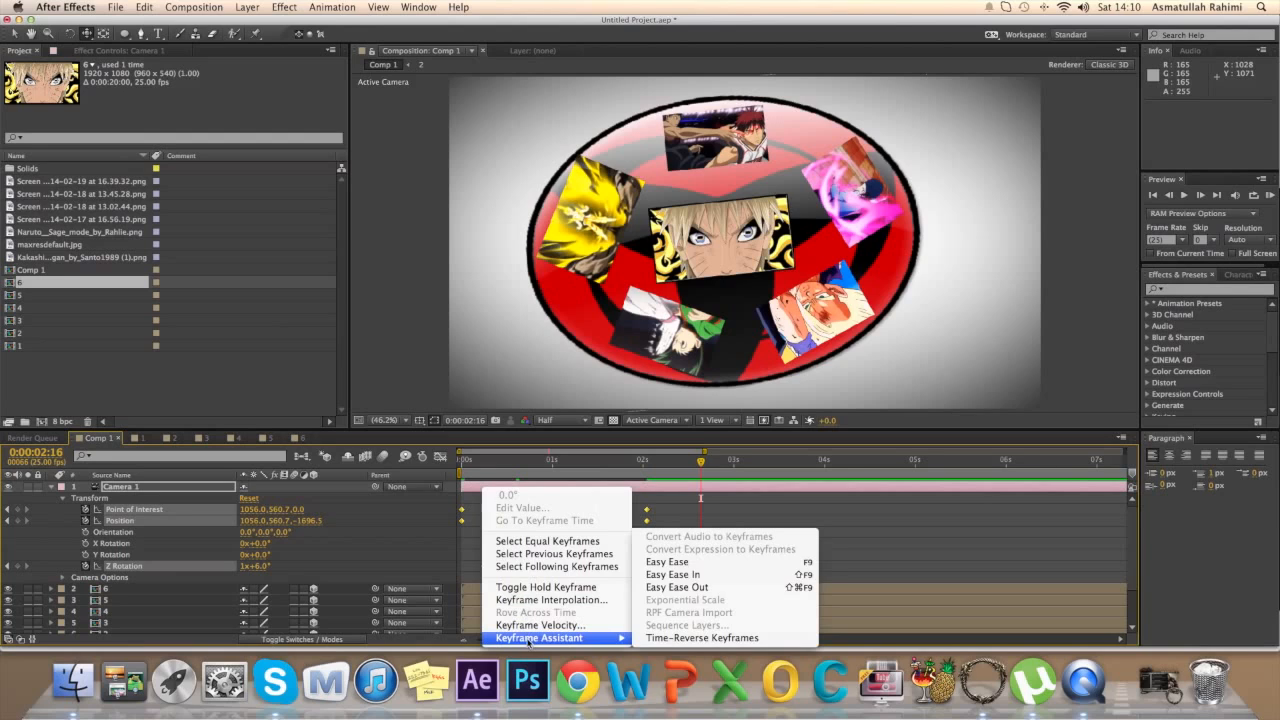
pyautogui.click(686, 563)
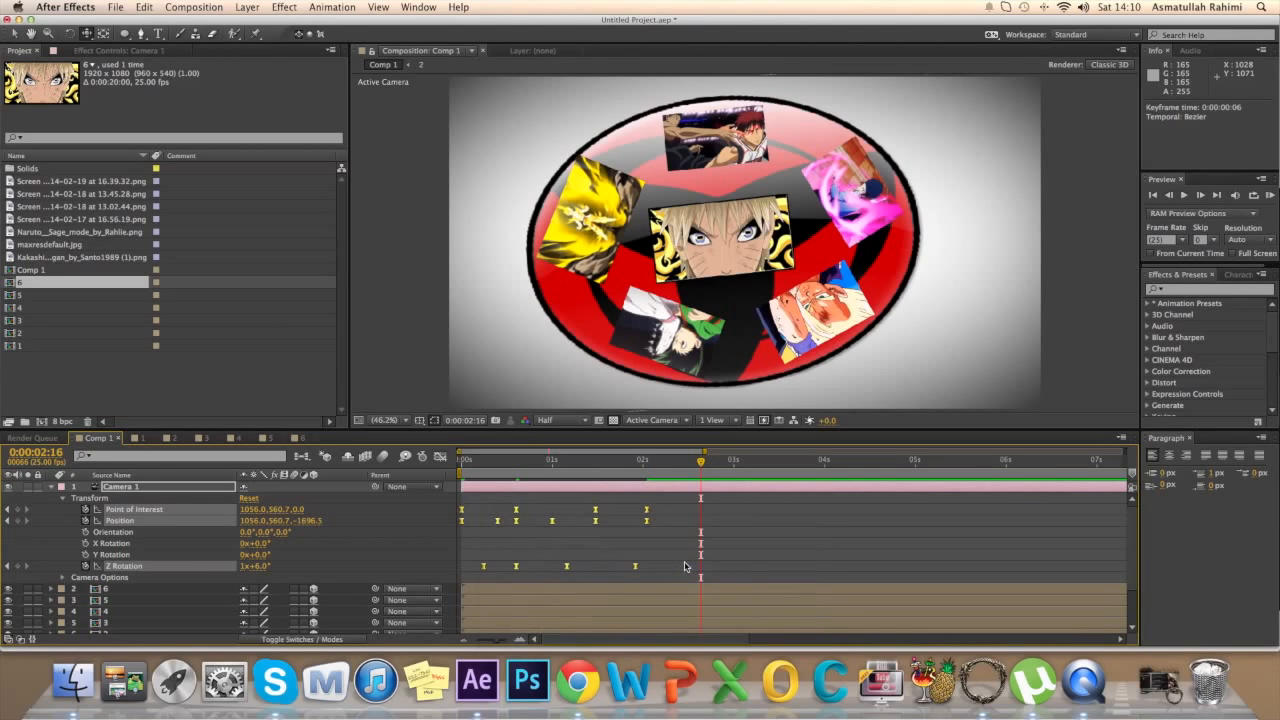
# - Preview the eased animation and reposition Camera 1 at 0:00:02:01 to about 959, 534 with Track XY
pyautogui.click(1270, 195)
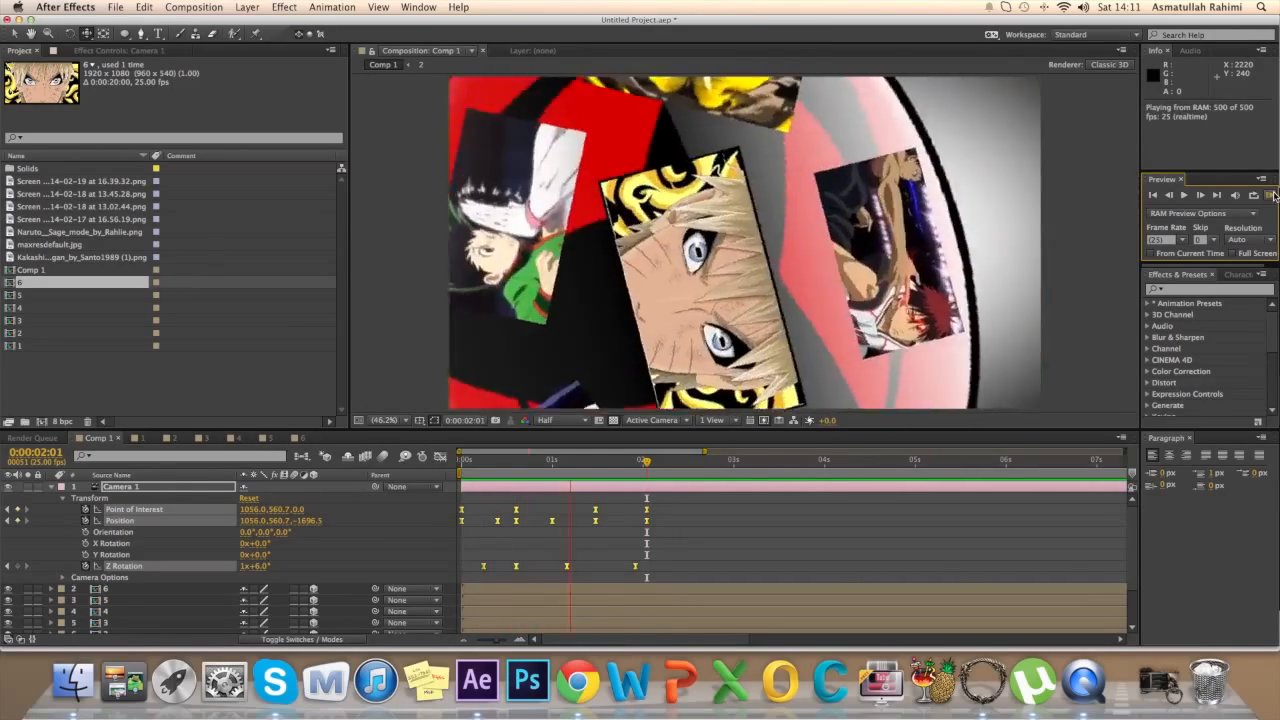
pyautogui.press('space')
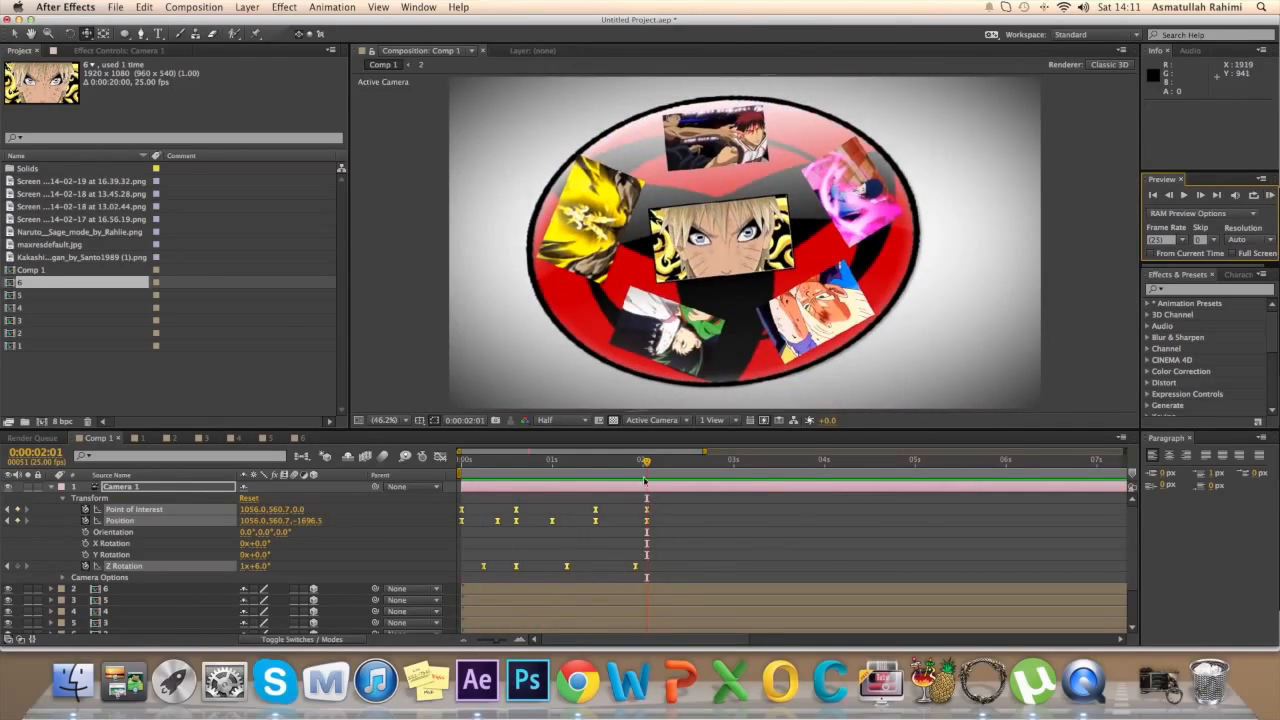
pyautogui.moveTo(604, 337); pyautogui.dragTo(906, 324)
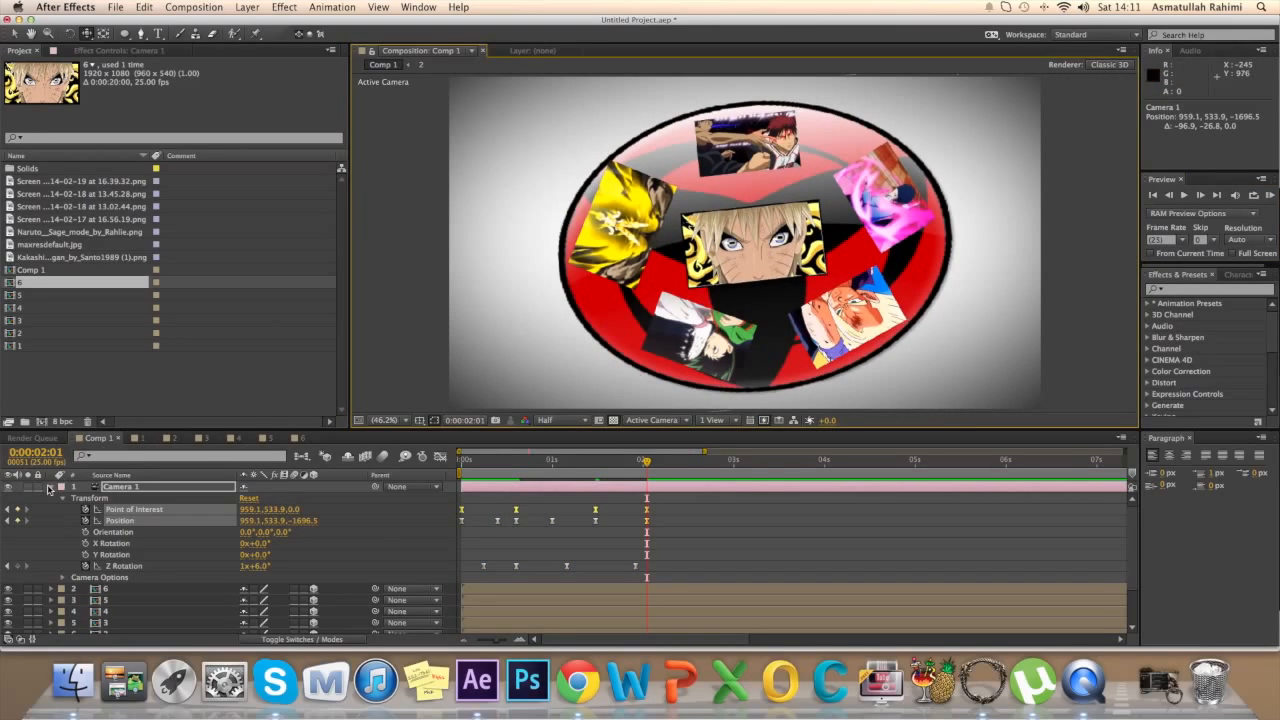
# - Collapse Camera 1's properties and add a new adjustment layer above it
pyautogui.click(50, 487)
pyautogui.click(240, 7)
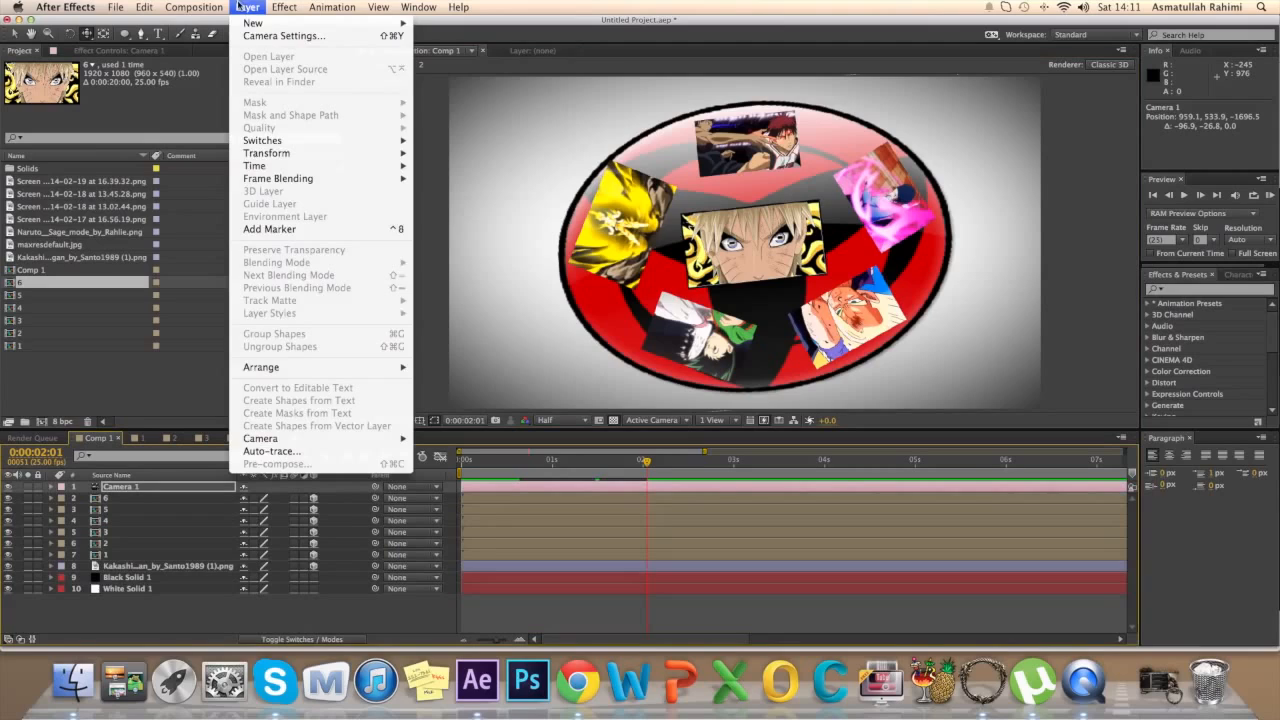
pyautogui.moveTo(258, 23)
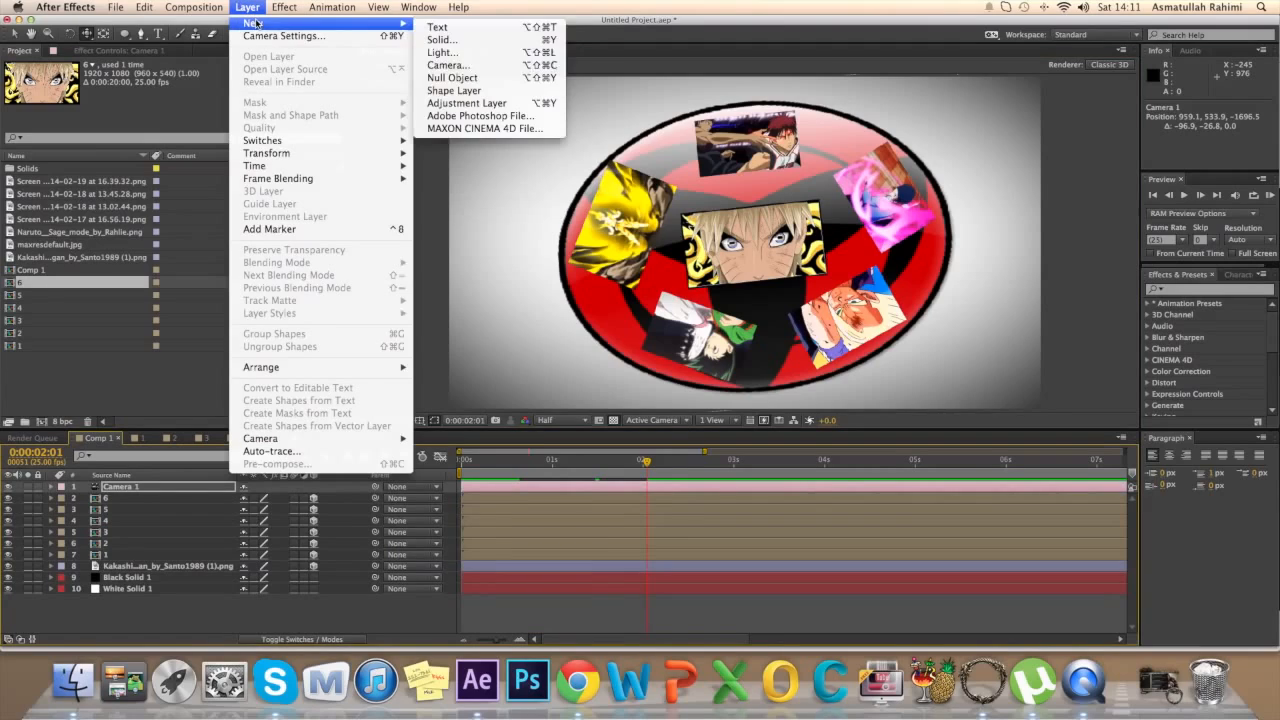
pyautogui.click(452, 103)
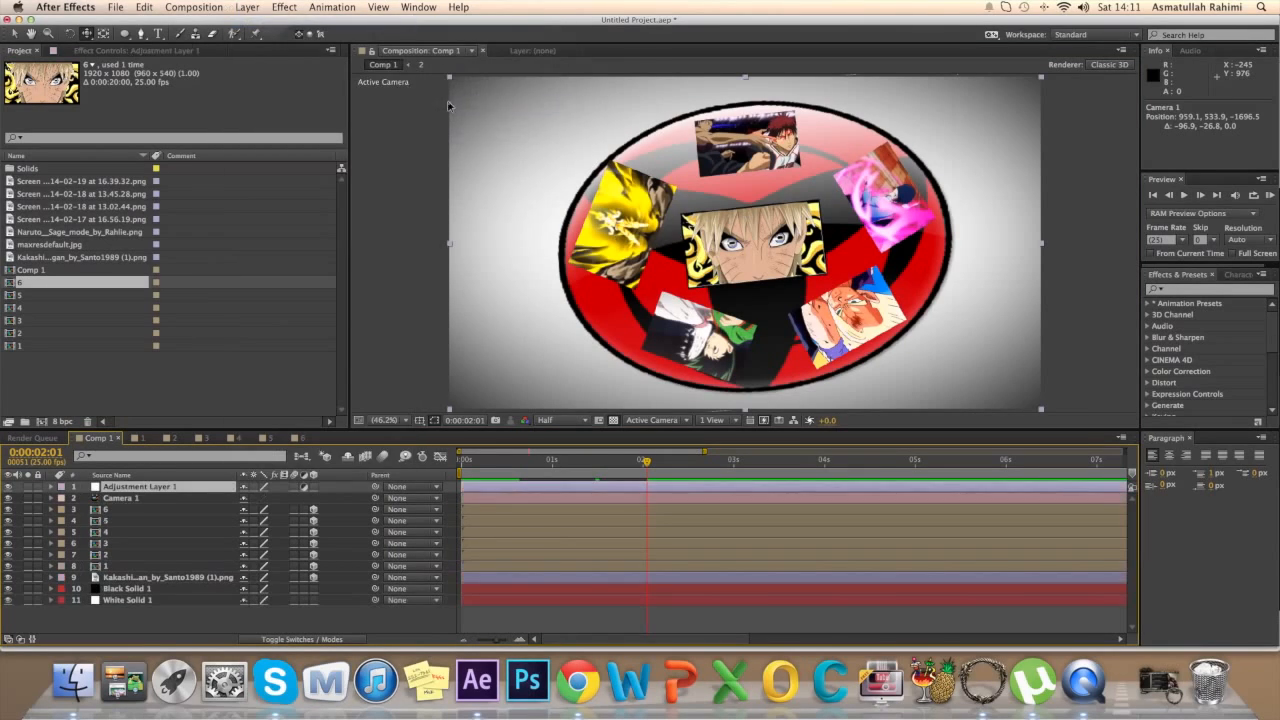
# - Search the effects for "optical" and apply Optical Flares to the adjustment layer
pyautogui.click(1183, 291)
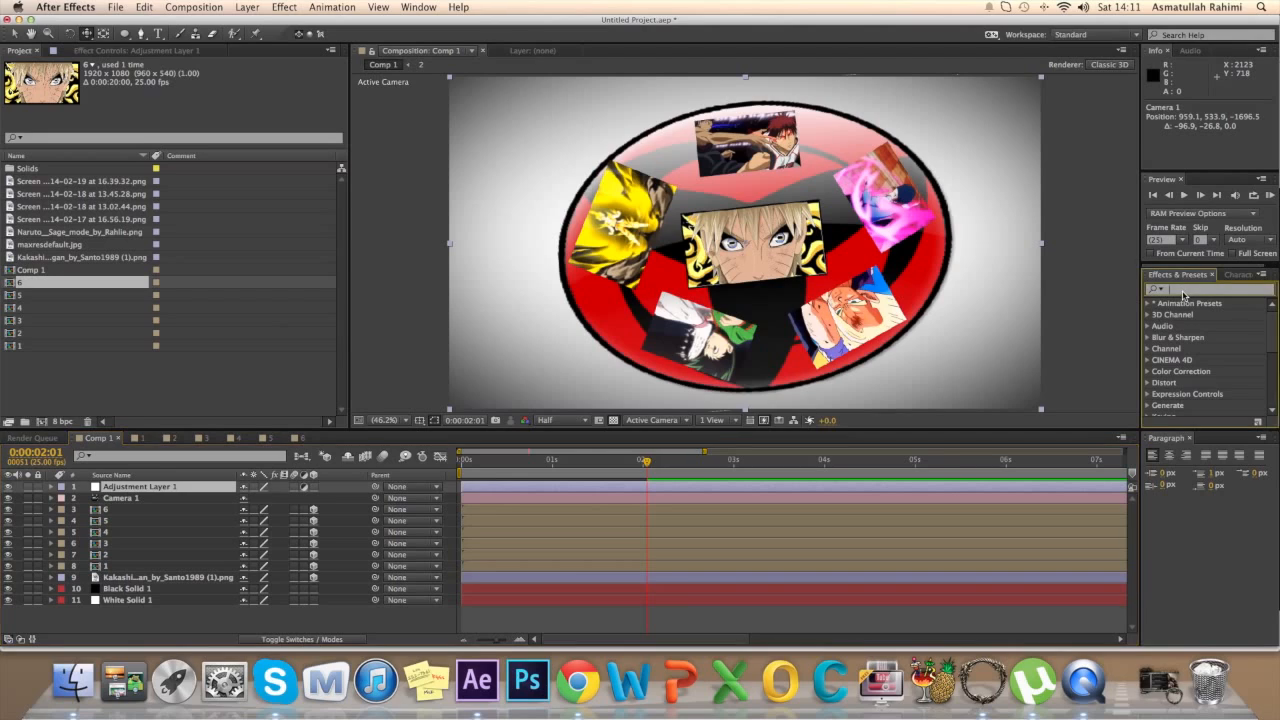
pyautogui.write('optical')
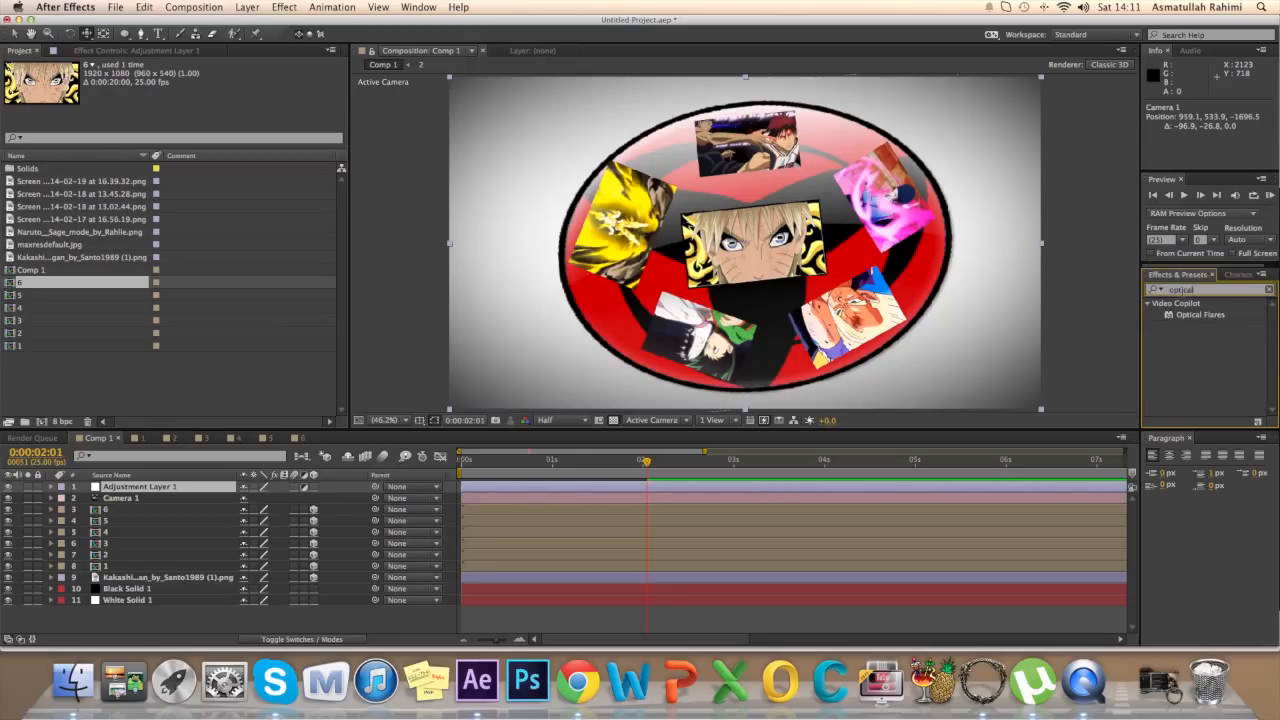
pyautogui.moveTo(1181, 316); pyautogui.dragTo(492, 489)
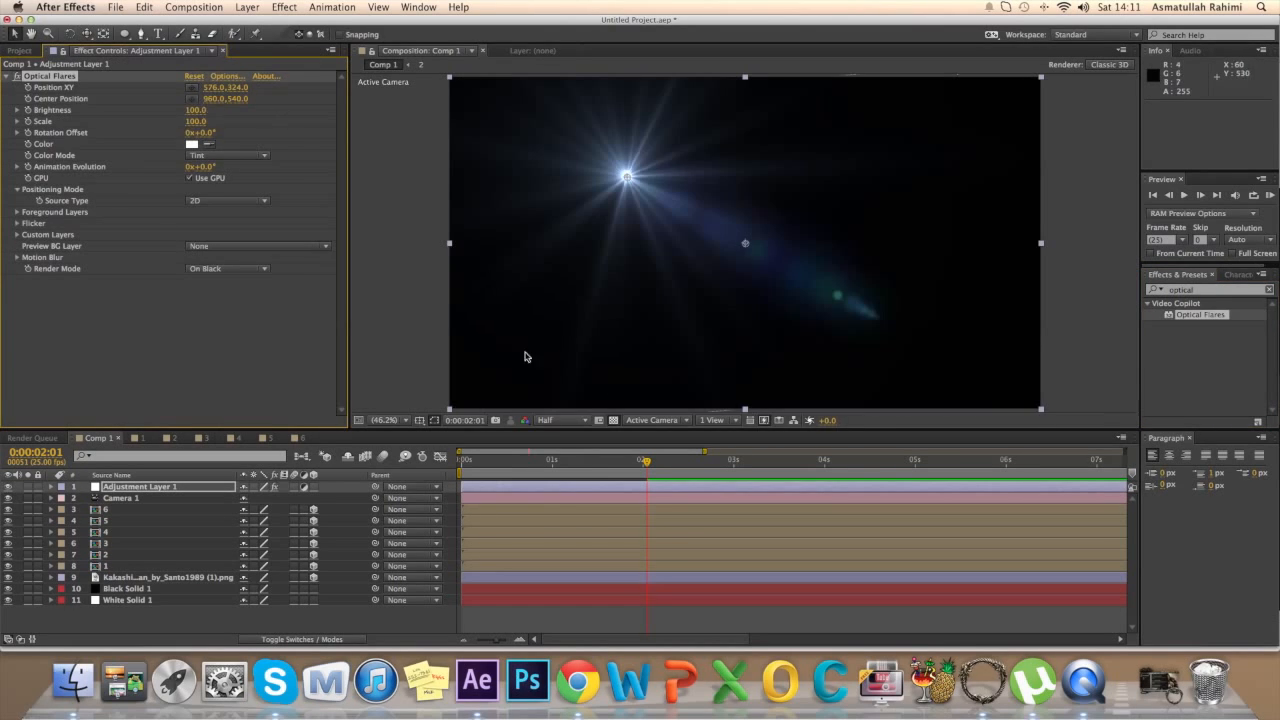
# - Open the Optical Flares options and browse the Light, Custom Objects and Natural Flares preset folders
pyautogui.click(229, 76)
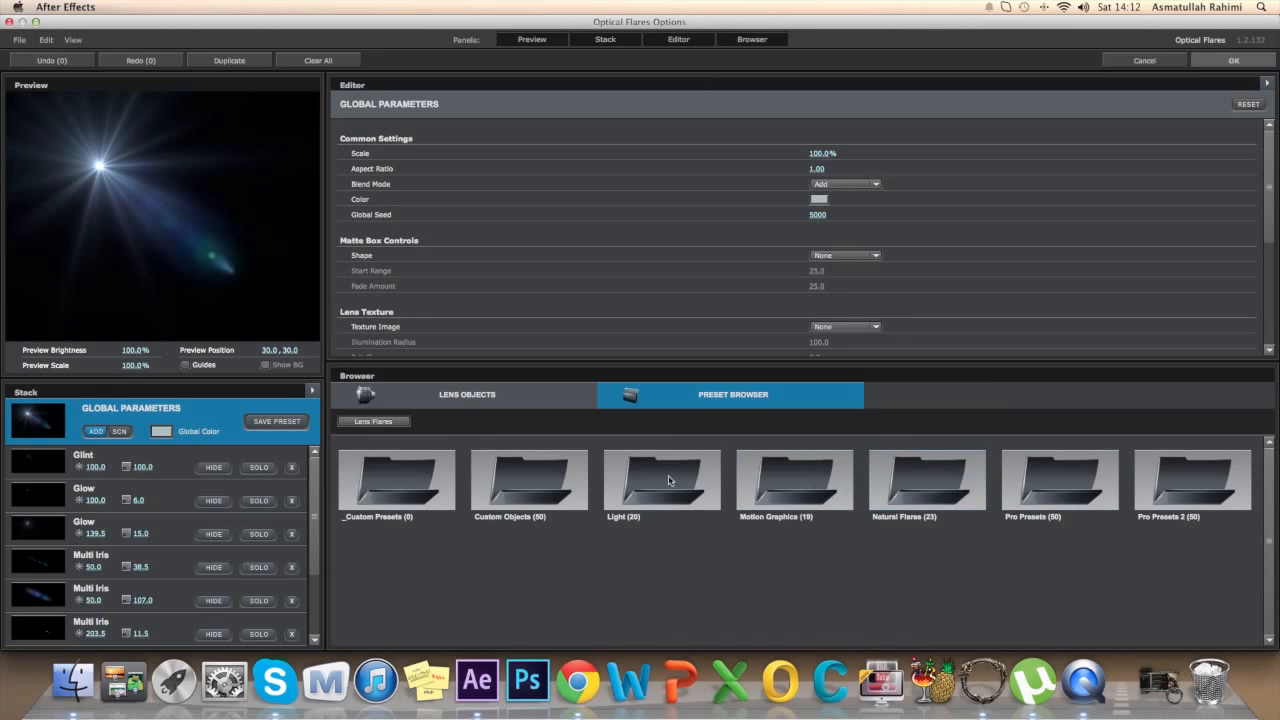
pyautogui.click(623, 500)
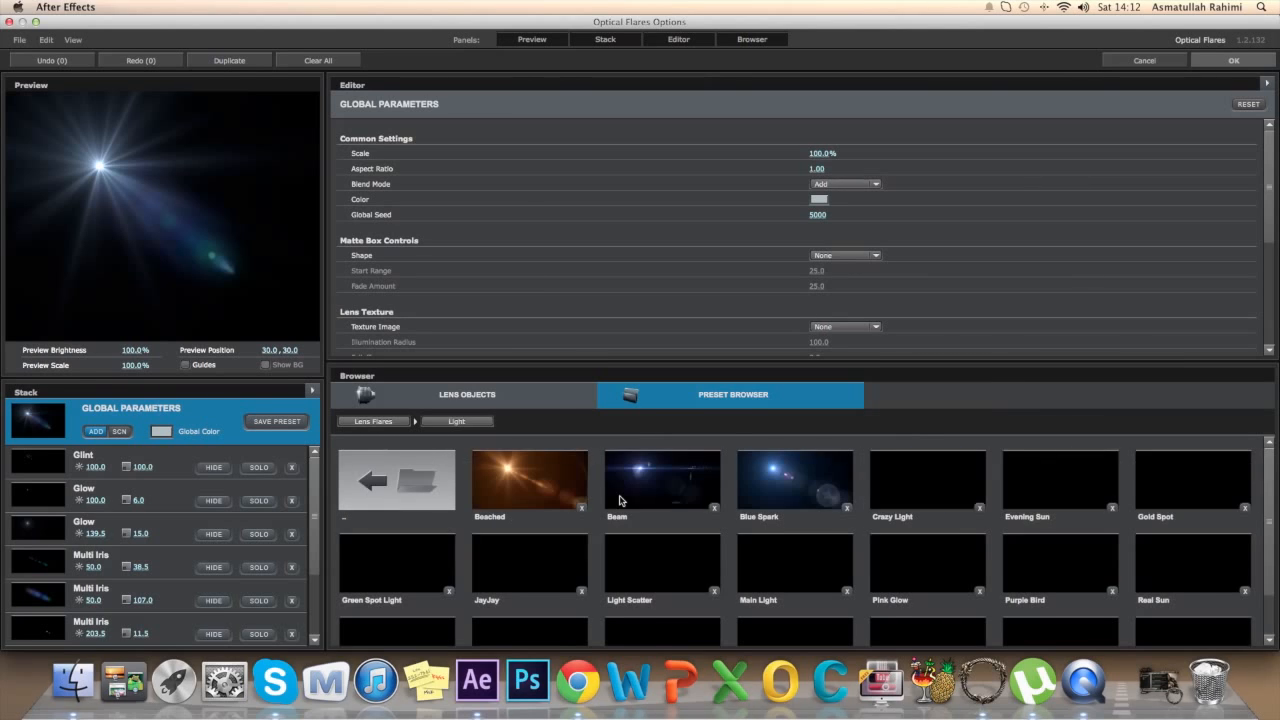
pyautogui.scroll(-1, 1275, 478)
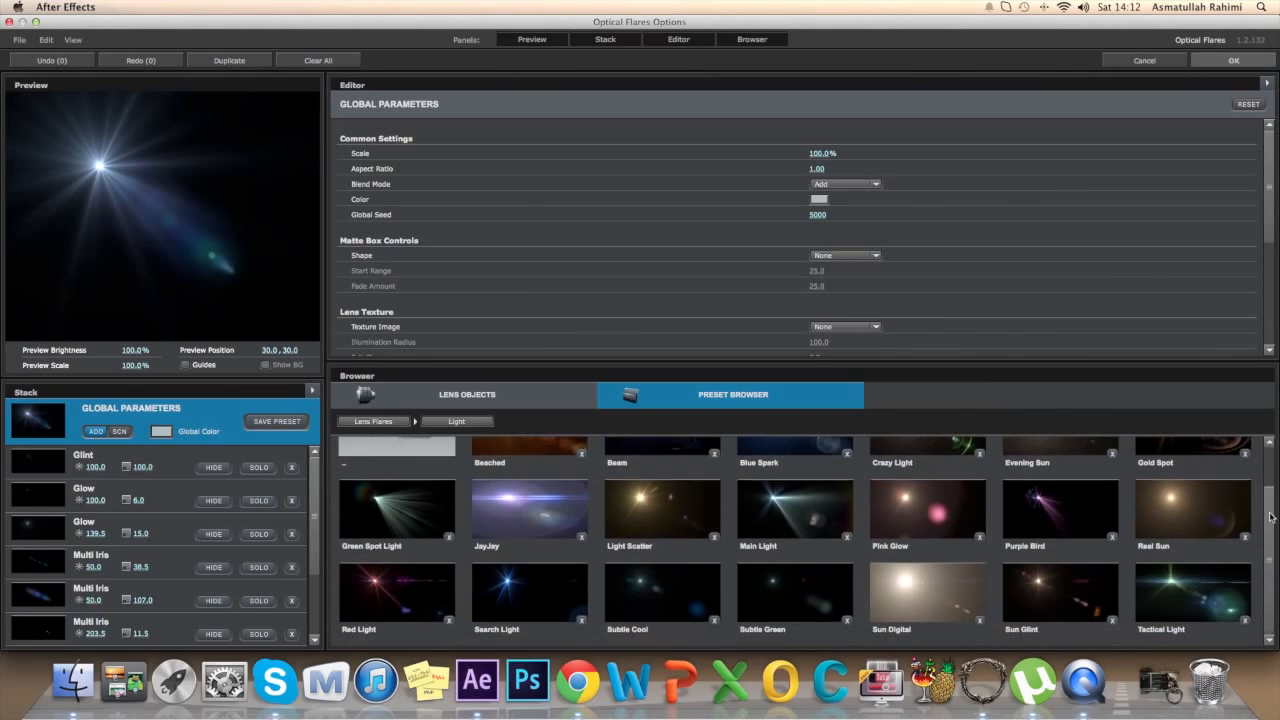
pyautogui.scroll(1, 1275, 485)
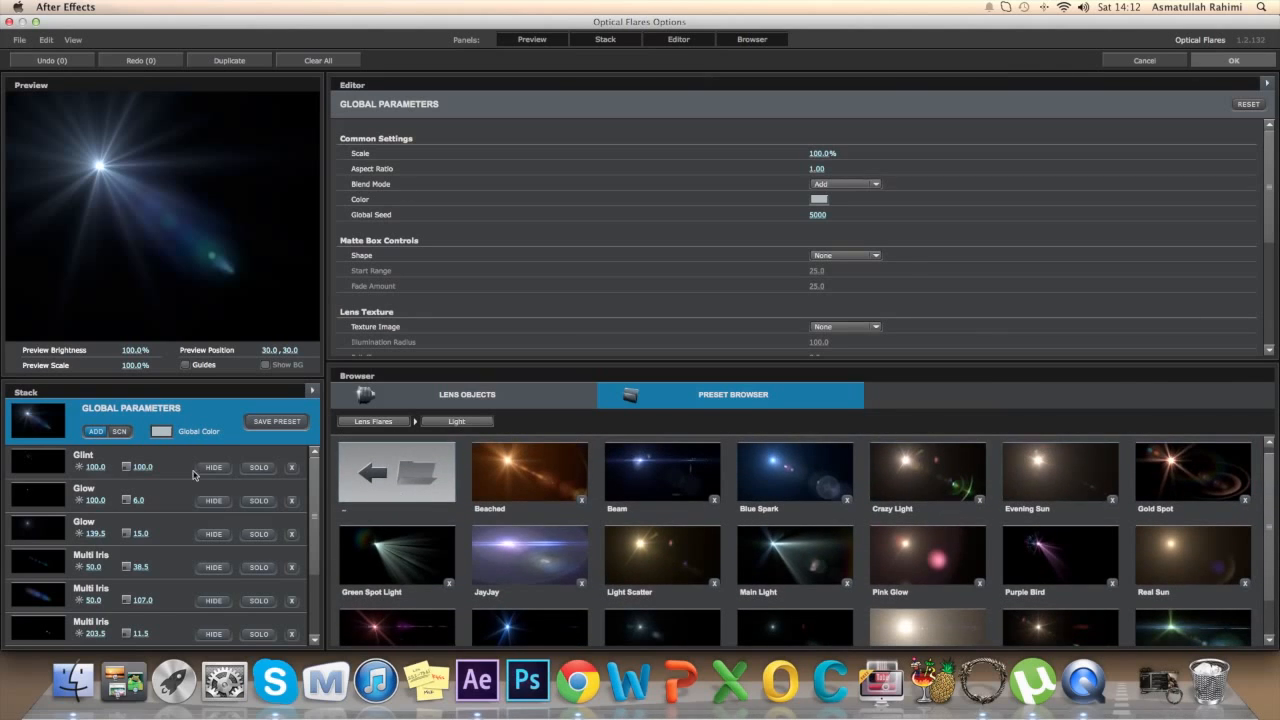
pyautogui.click(360, 421)
pyautogui.click(492, 493)
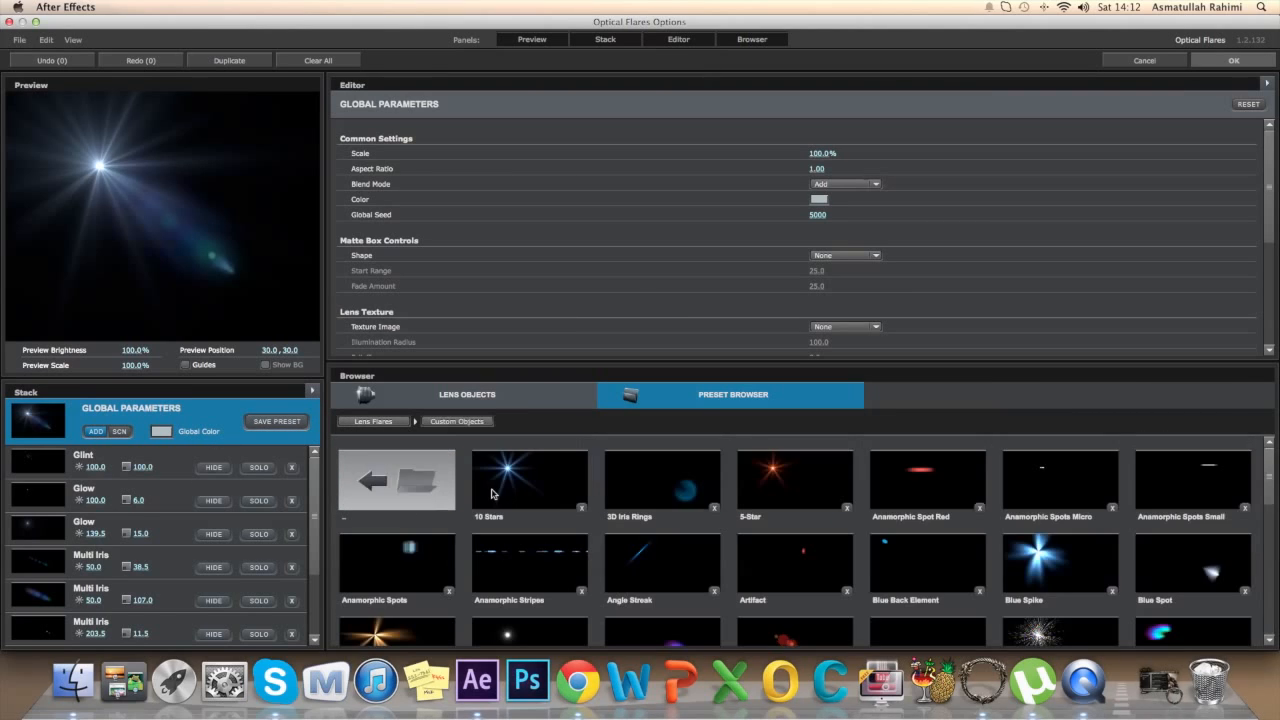
pyautogui.click(357, 422)
pyautogui.doubleClick(903, 463)
pyautogui.moveTo(1268, 523); pyautogui.dragTo(1268, 603)
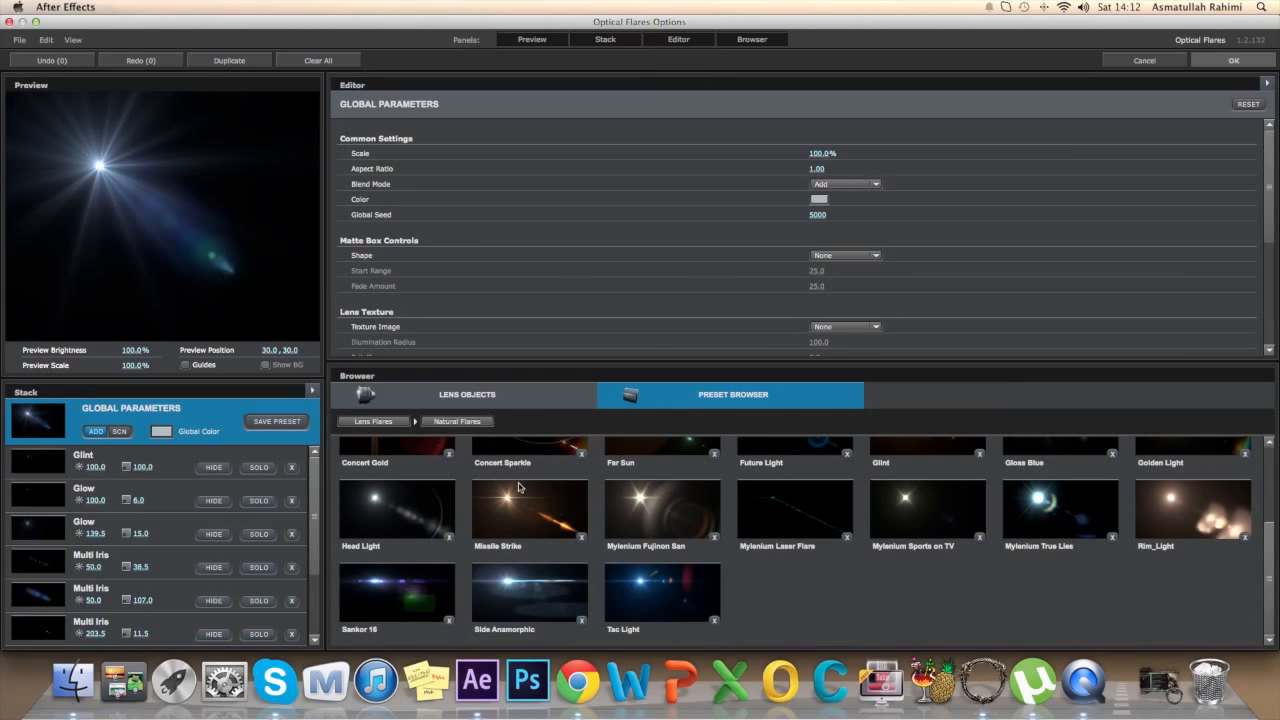
# - Load the Sankor 16 preset from the Natural Flares folder and accept the Optical Flares options
pyautogui.click(375, 421)
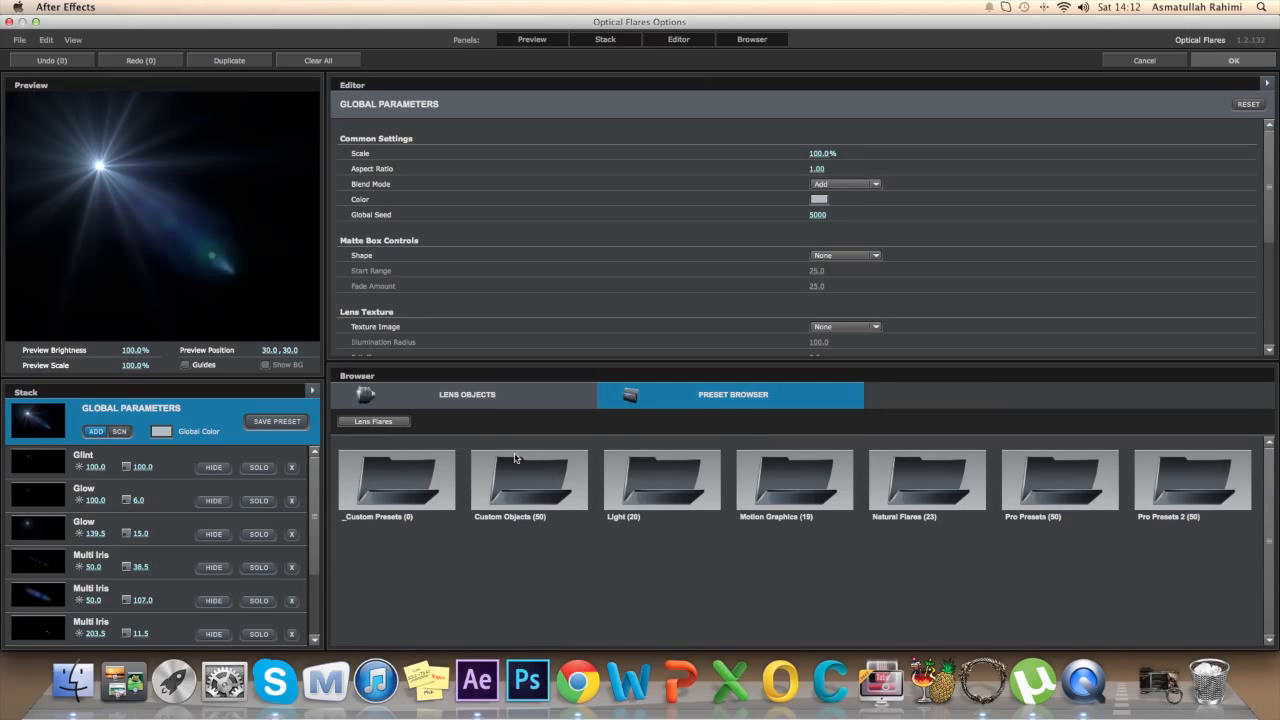
pyautogui.click(942, 485)
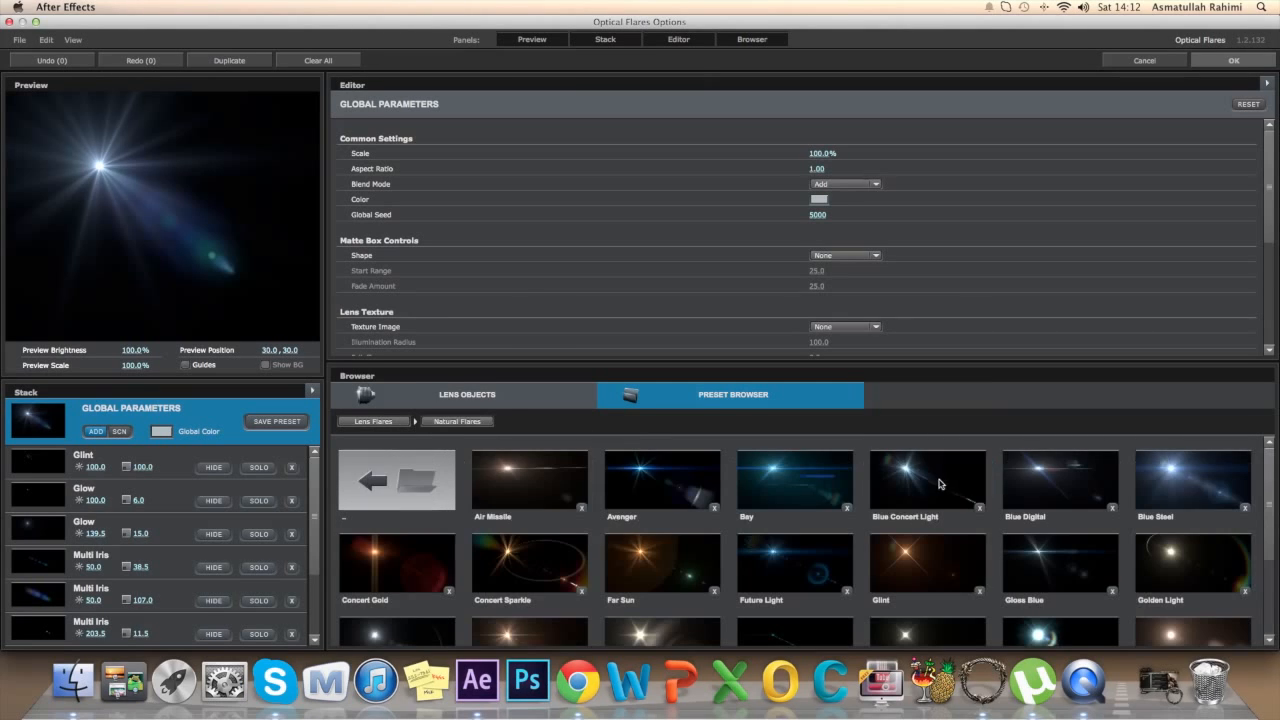
pyautogui.moveTo(1271, 508); pyautogui.dragTo(1268, 562)
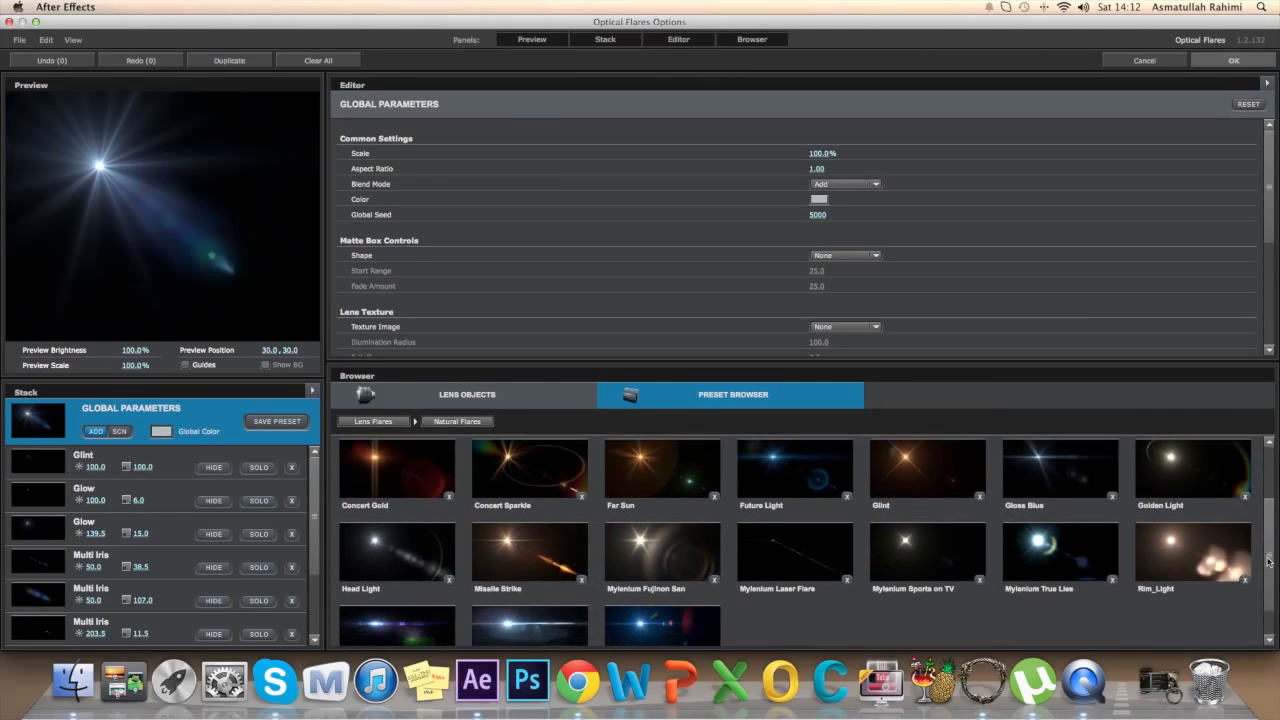
pyautogui.click(375, 634)
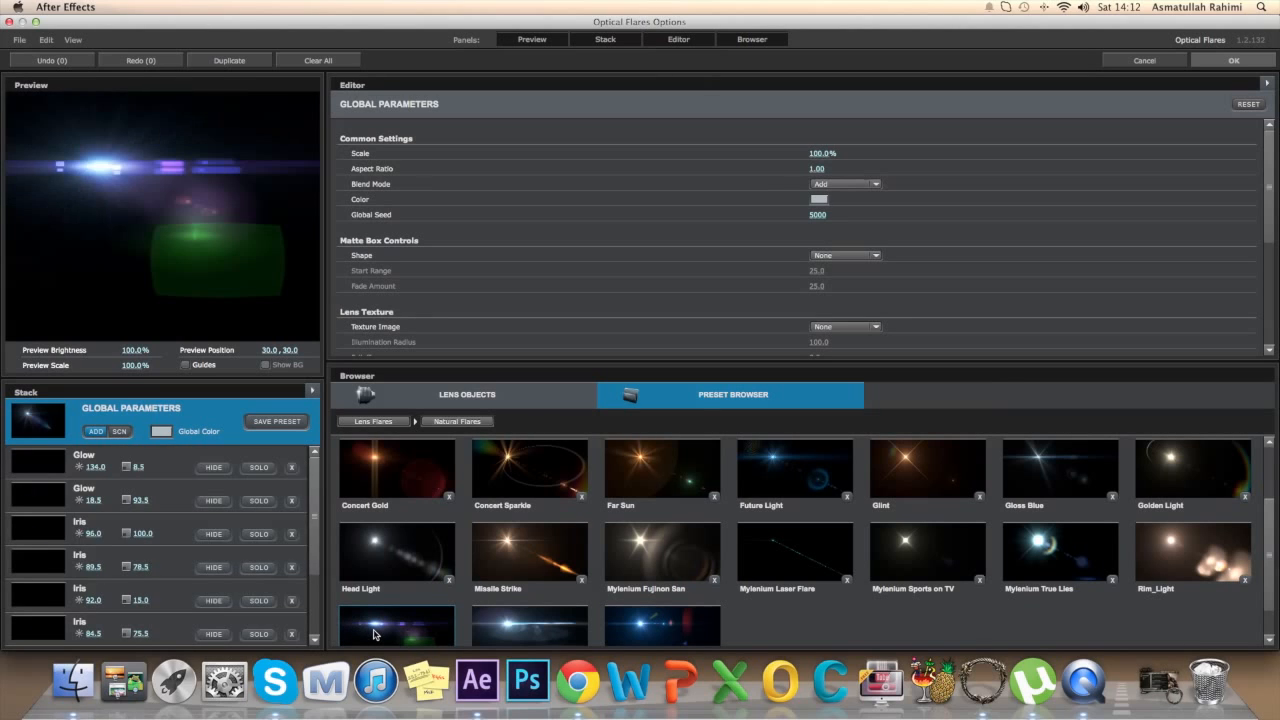
pyautogui.click(1233, 60)
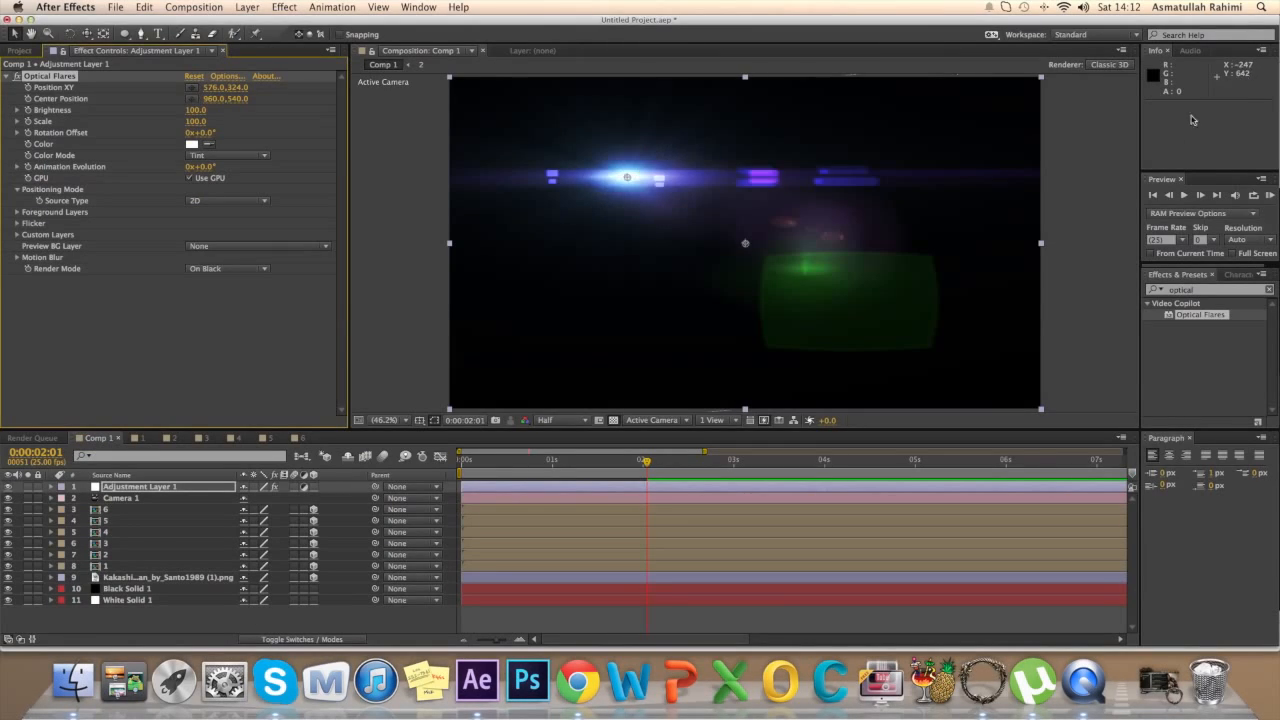
# - Set the flare's Render Mode to Over Original and its Brightness to 310
pyautogui.click(193, 271)
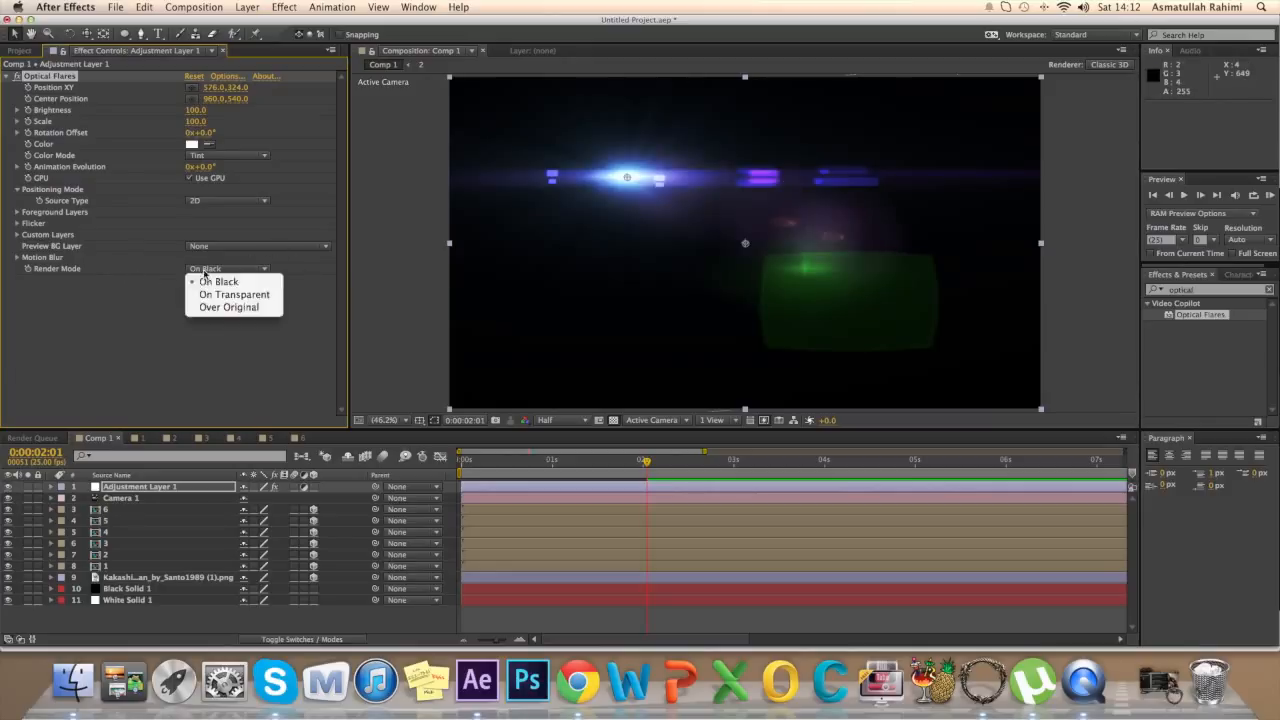
pyautogui.click(206, 307)
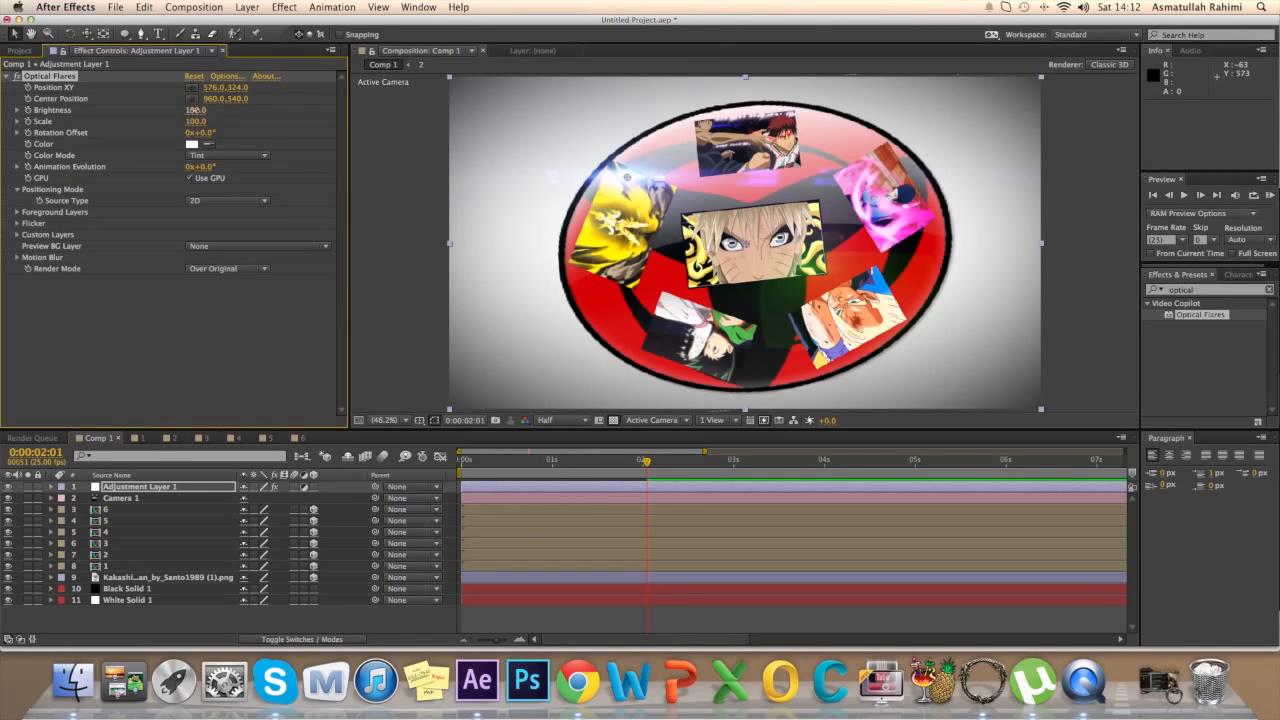
pyautogui.moveTo(193, 110); pyautogui.dragTo(215, 110)
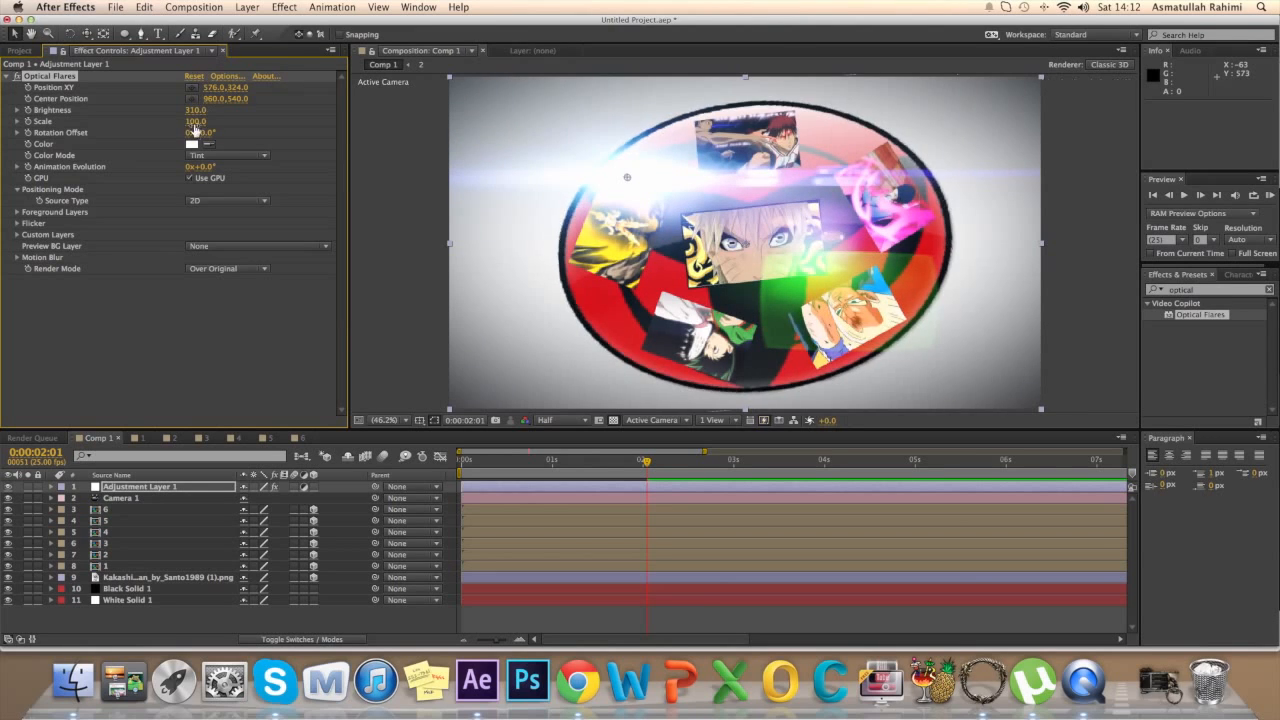
# - Move the flare's Position XY to 1, 22 in the frame's upper-left corner
pyautogui.moveTo(195, 121); pyautogui.dragTo(24, 194)
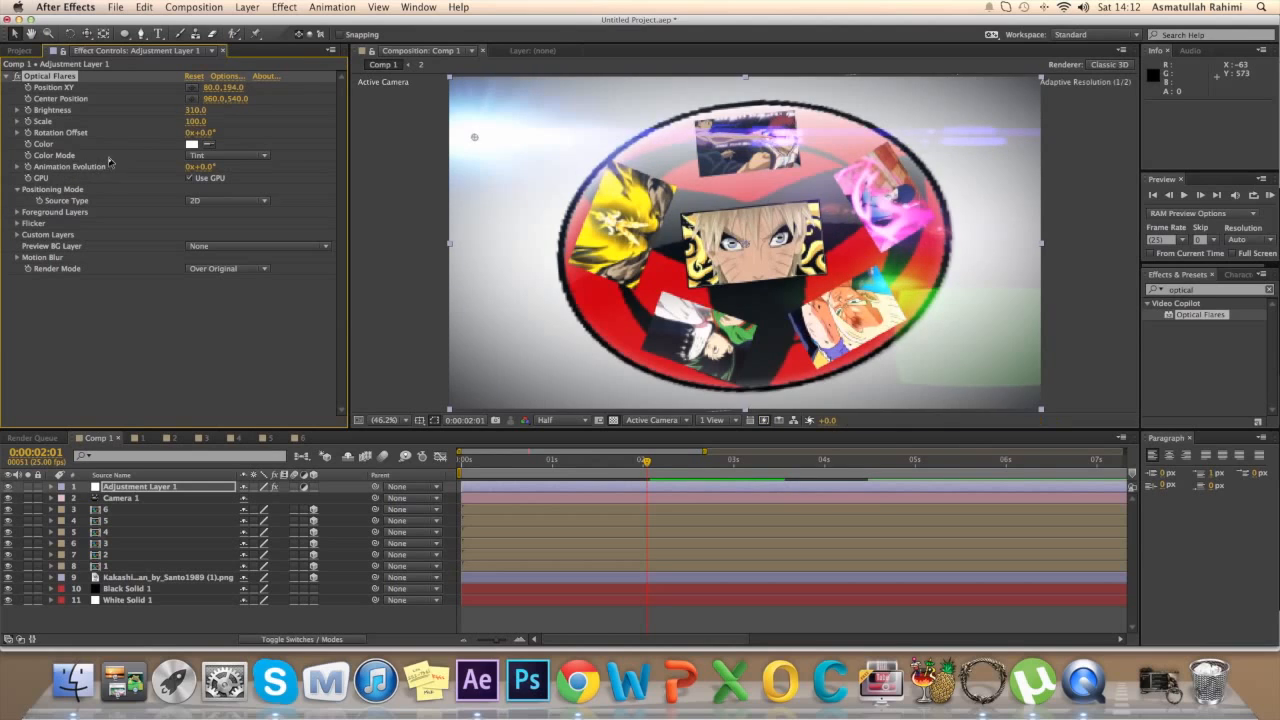
pyautogui.moveTo(236, 89); pyautogui.dragTo(60, 124)
pyautogui.moveTo(206, 87); pyautogui.dragTo(178, 96)
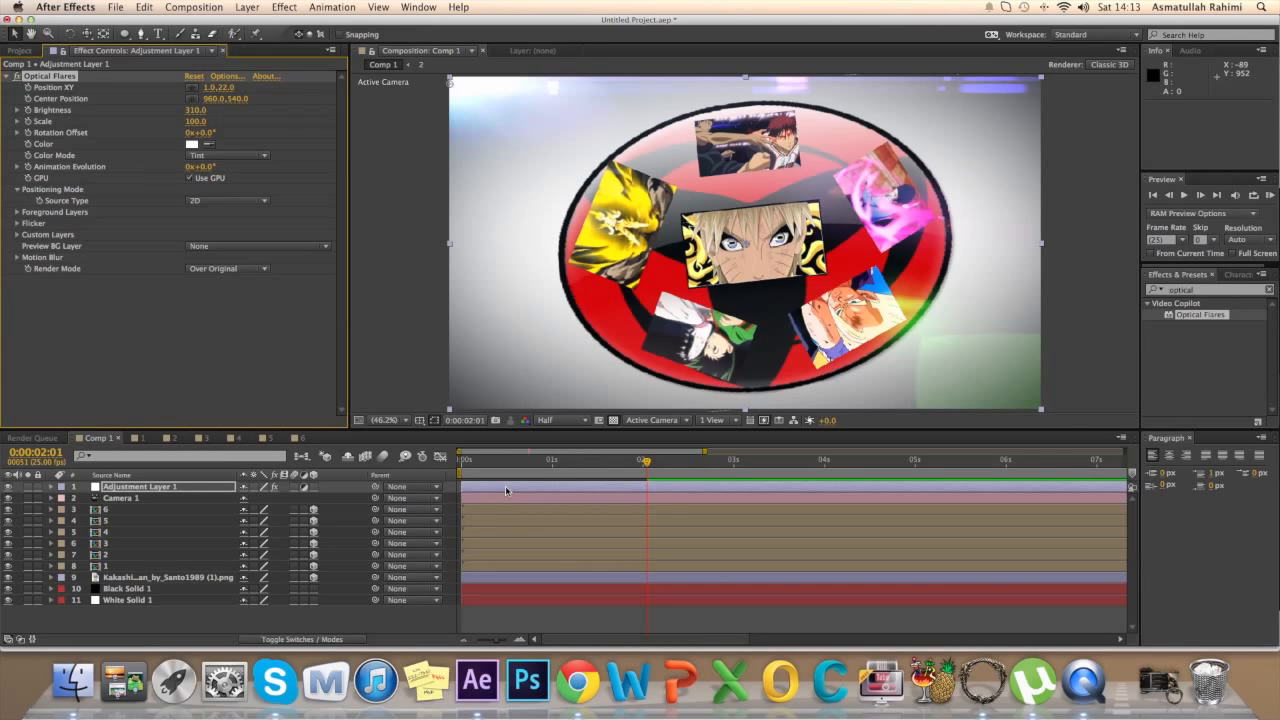
# - Undo the accidental duplication of the flare effect and duplicate the whole adjustment layer instead
pyautogui.press('super+d')
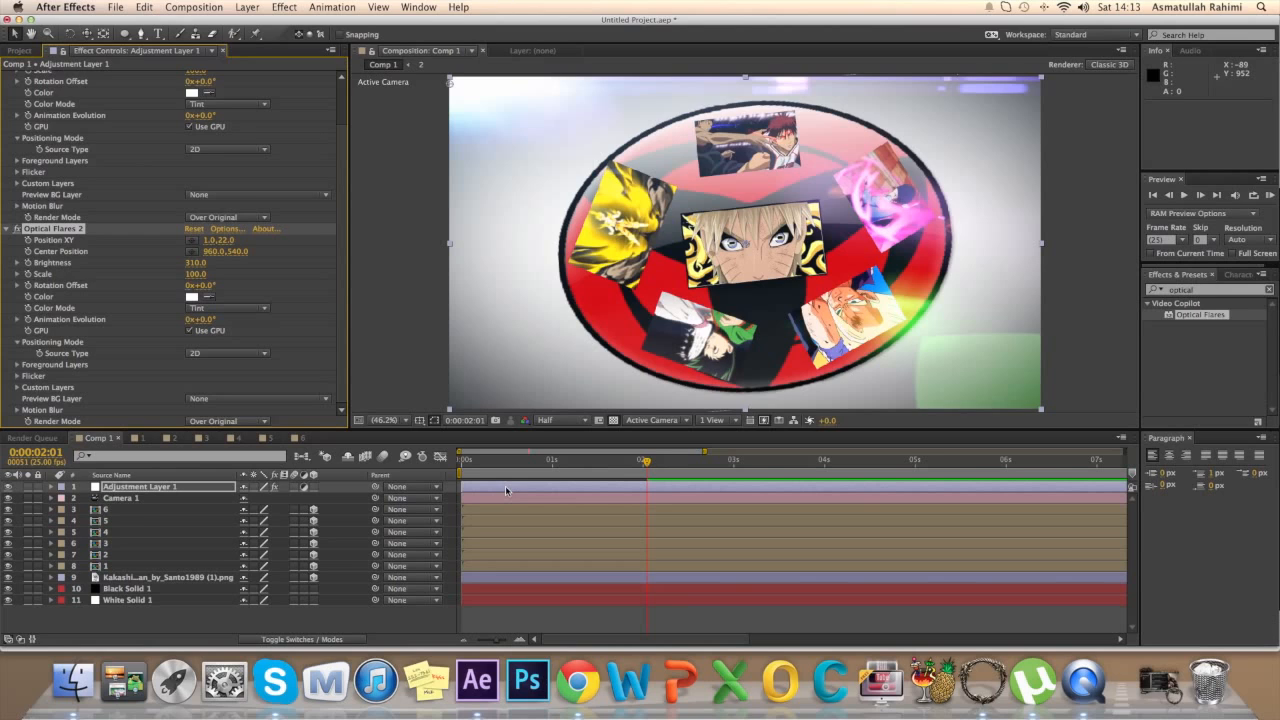
pyautogui.press('super+z')
pyautogui.click(529, 490)
pyautogui.press('super+d')
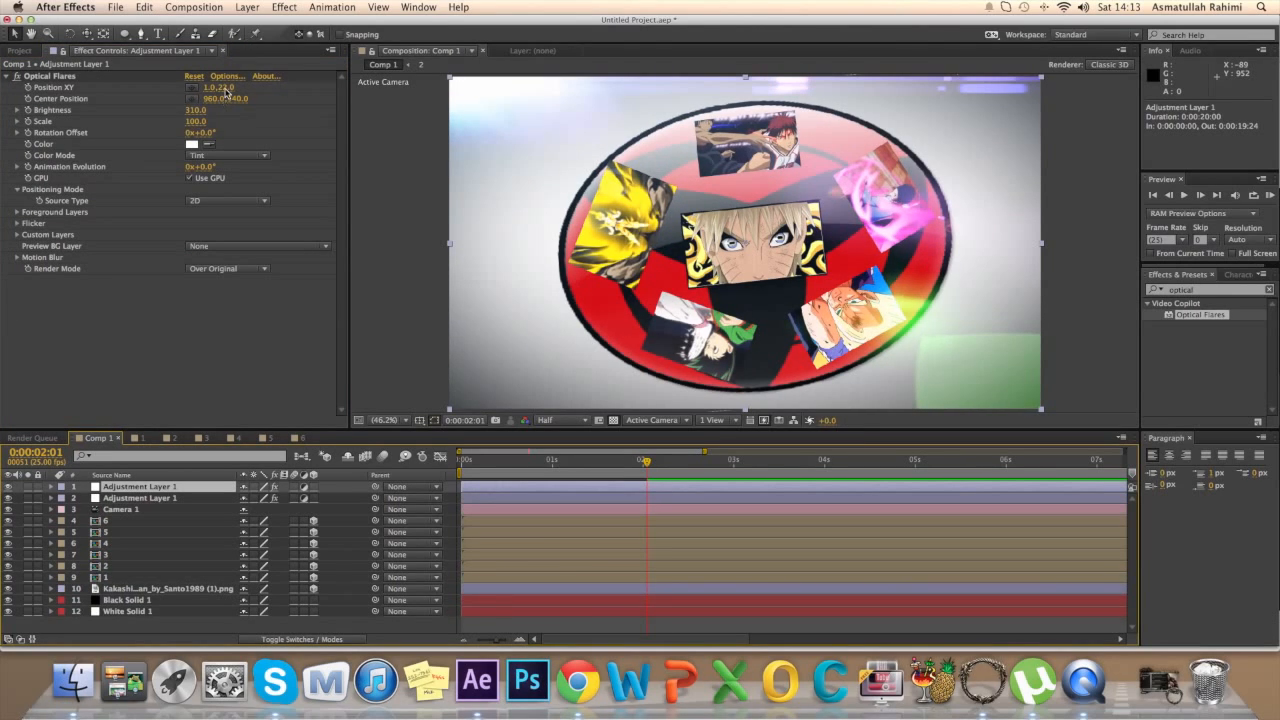
# - Set the duplicated layer's flare Position XY to 1915, 1056 and its Center Position to 2186, 540
pyautogui.moveTo(220, 95); pyautogui.dragTo(300, 95)
pyautogui.moveTo(831, 113); pyautogui.dragTo(880, 121)
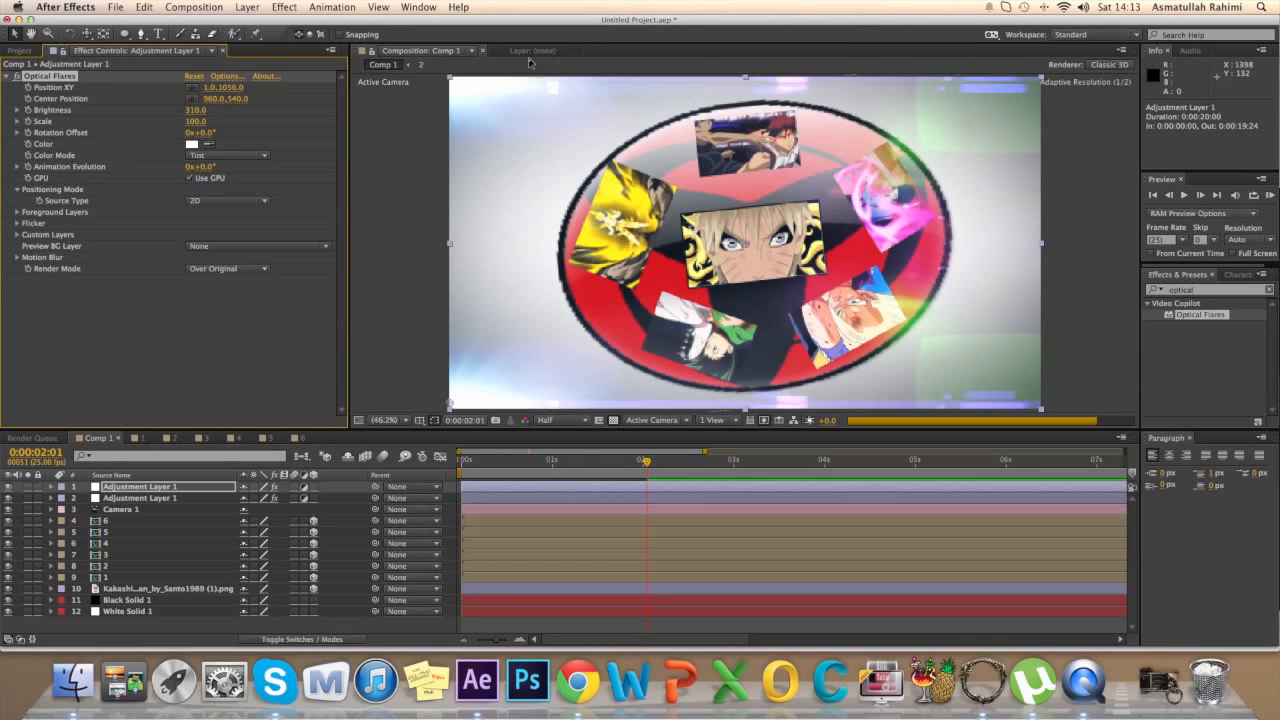
pyautogui.moveTo(422, 99); pyautogui.dragTo(1194, 162)
pyautogui.moveTo(317, 87); pyautogui.dragTo(777, 108)
pyautogui.moveTo(299, 98); pyautogui.dragTo(680, 116)
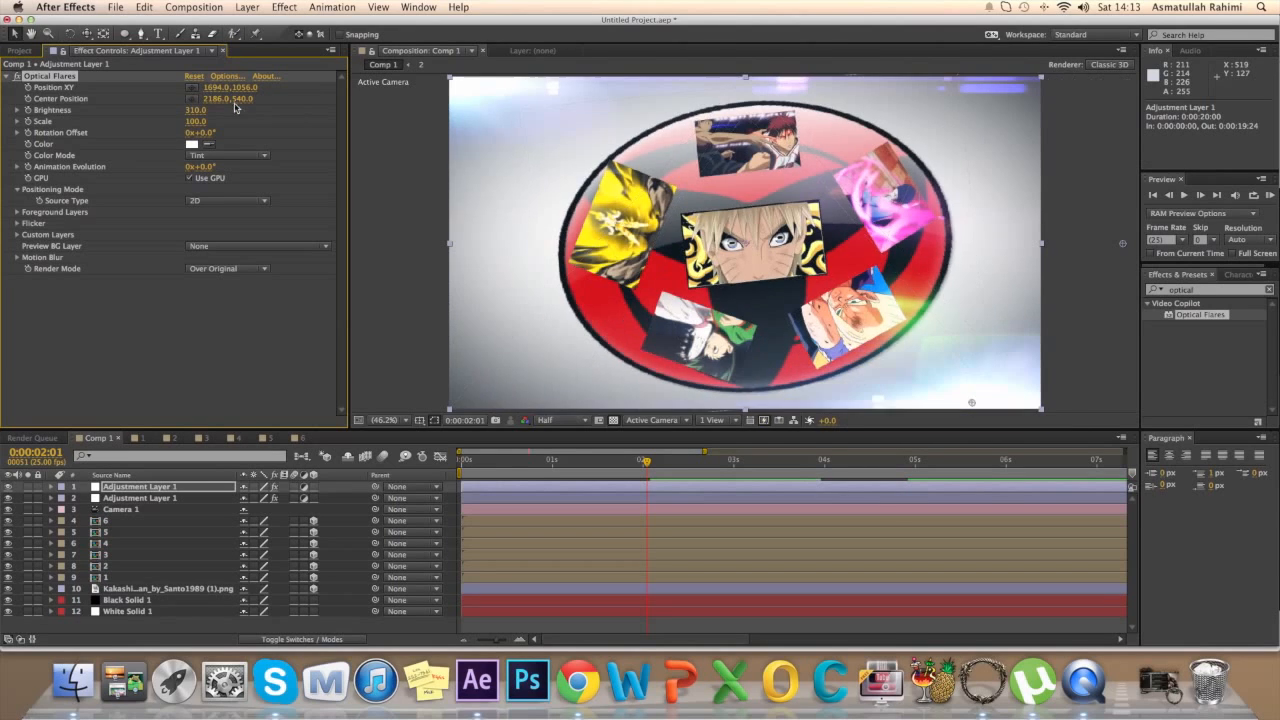
pyautogui.moveTo(212, 91); pyautogui.dragTo(367, 88)
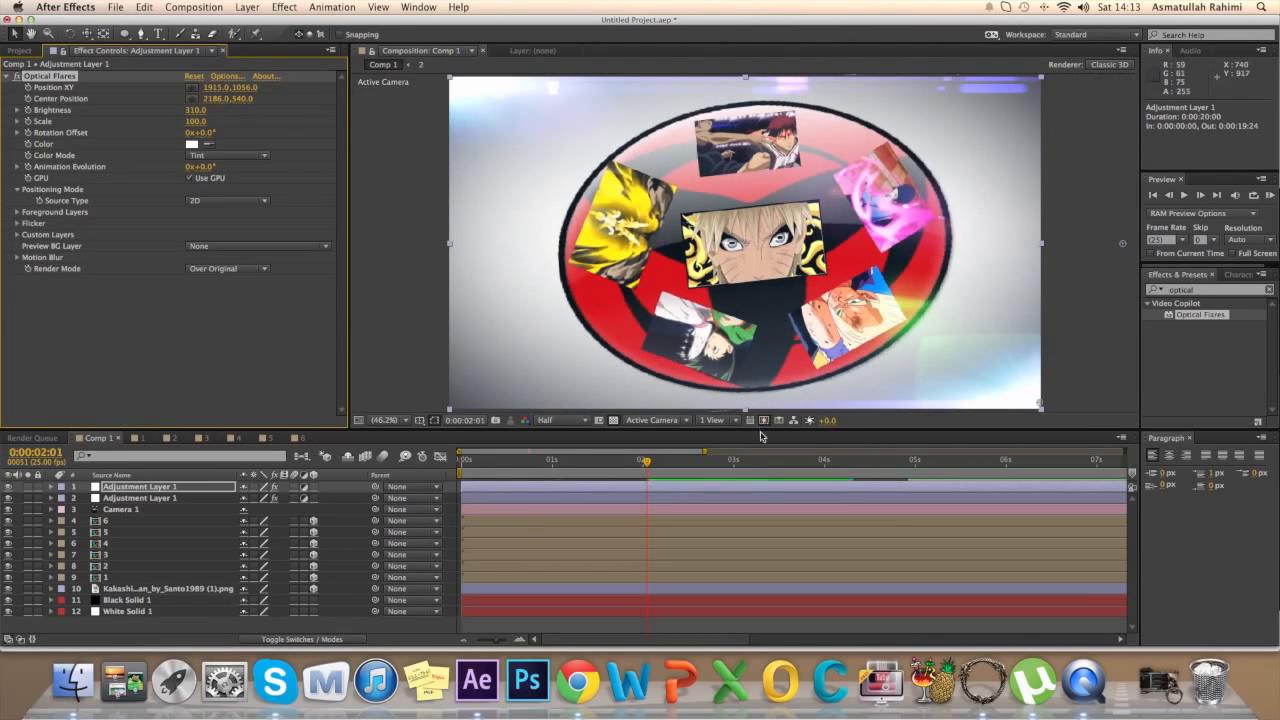
# - Enable Position XY keyframes at 0:00:00:00 for the flares on both adjustment layers
pyautogui.moveTo(649, 467); pyautogui.dragTo(643, 469)
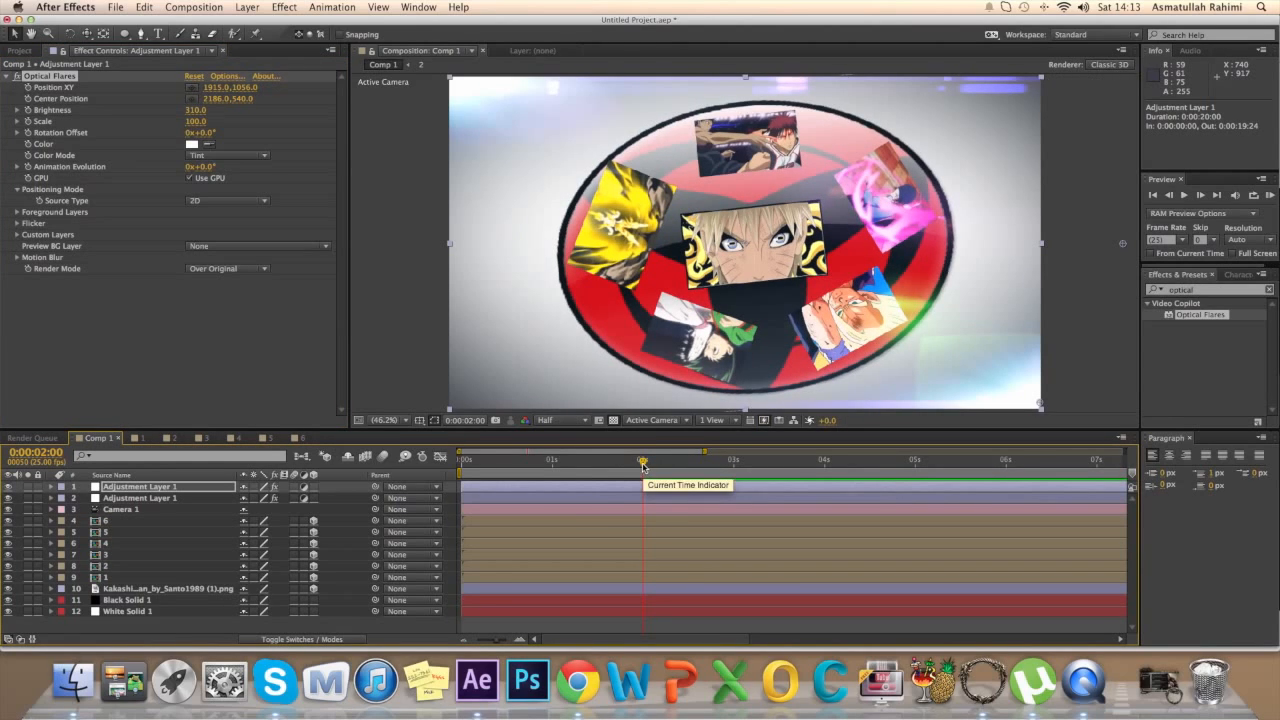
pyautogui.moveTo(643, 462); pyautogui.dragTo(462, 461)
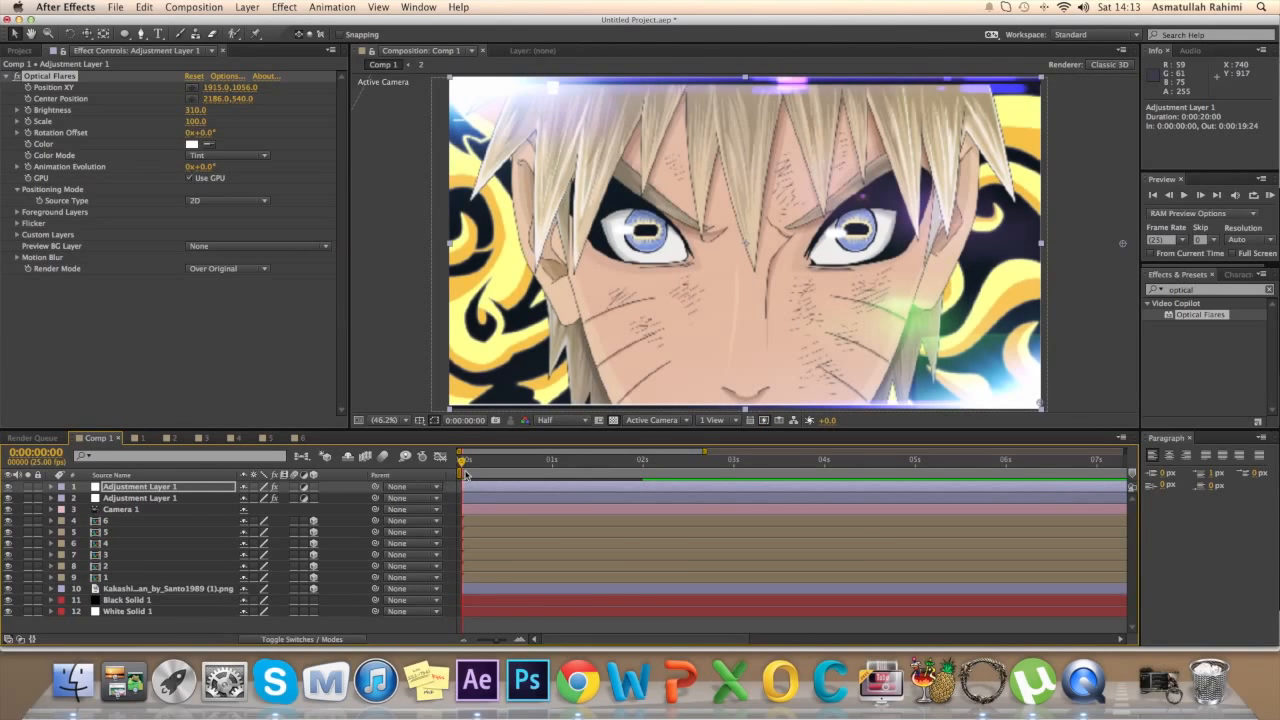
pyautogui.moveTo(462, 467); pyautogui.dragTo(645, 465)
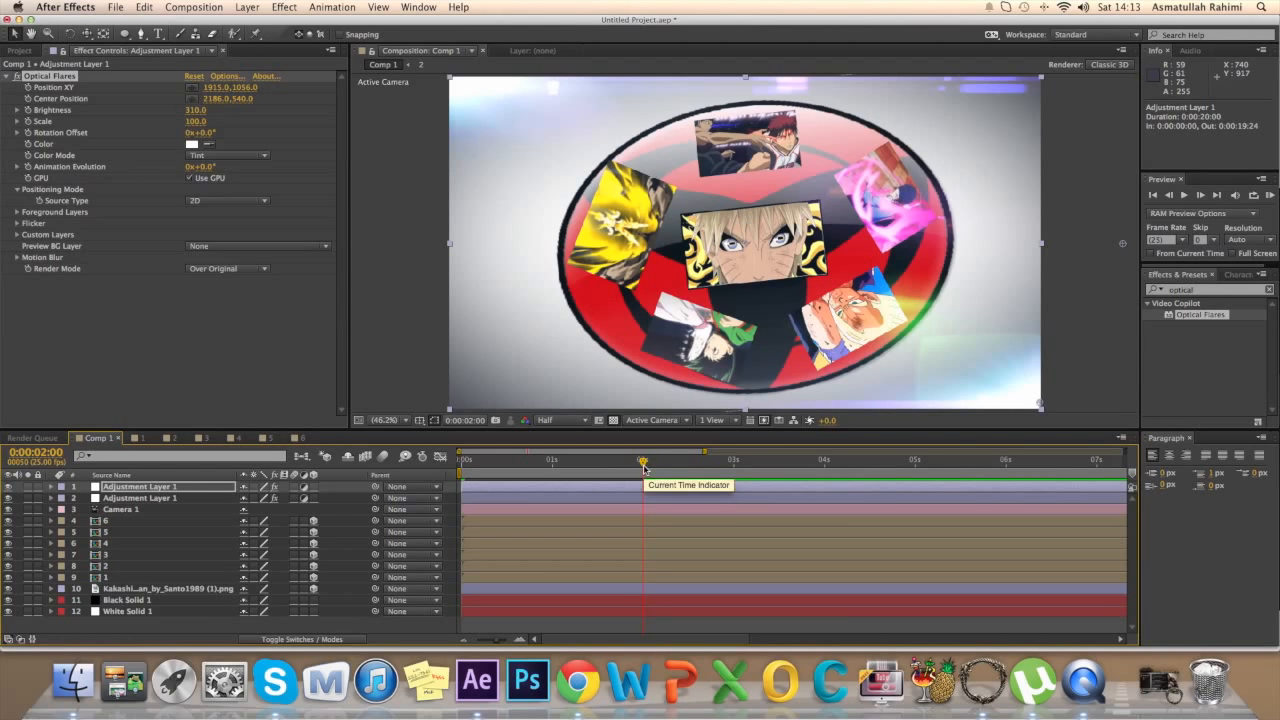
pyautogui.moveTo(645, 467); pyautogui.dragTo(455, 481)
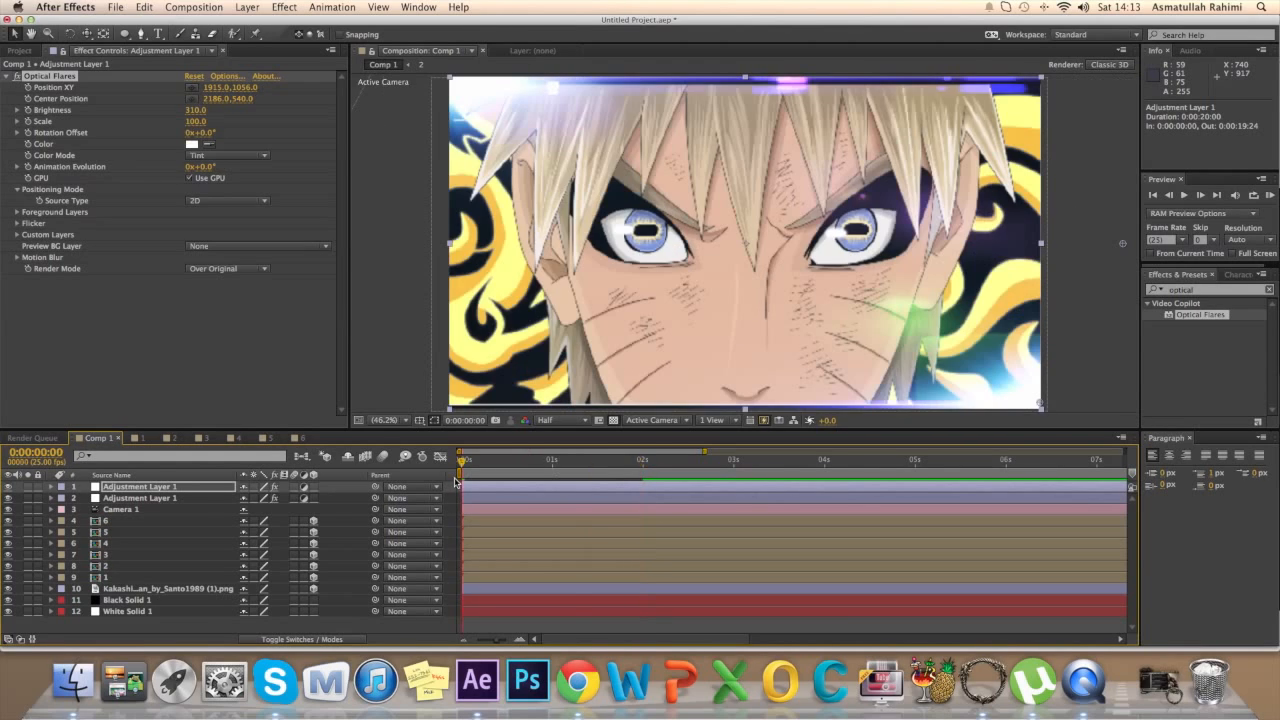
pyautogui.click(29, 91)
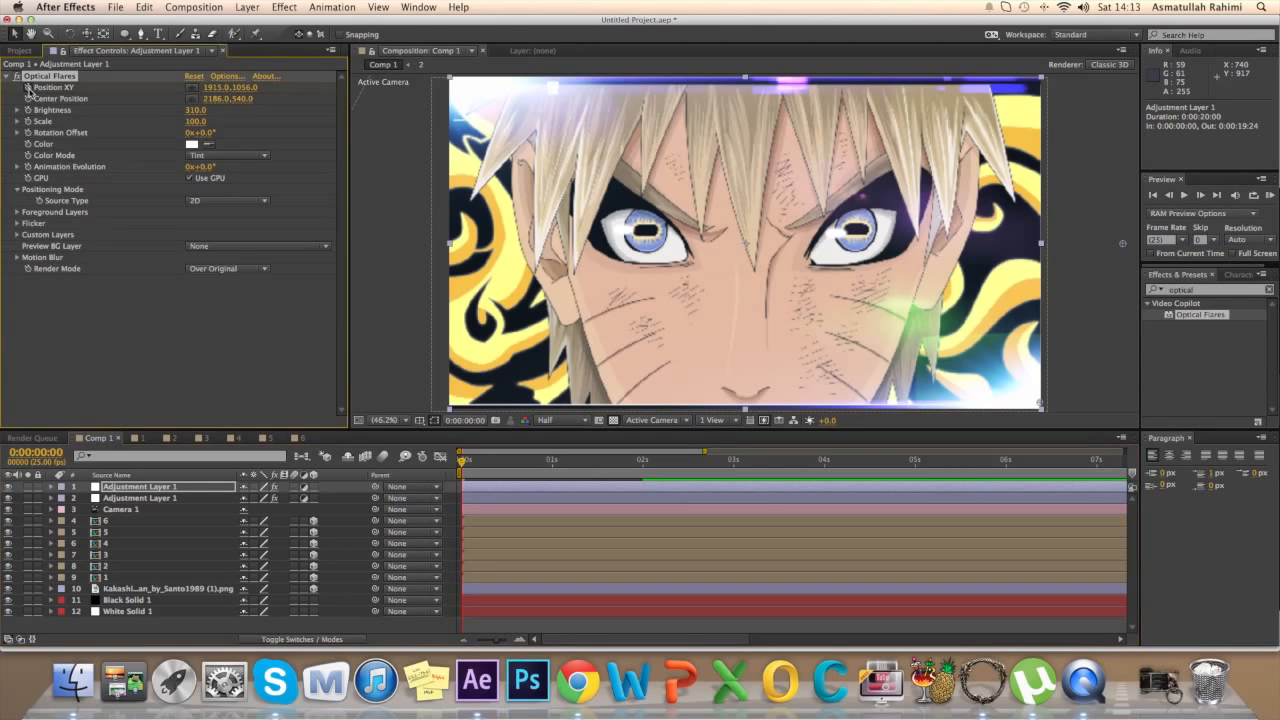
pyautogui.click(124, 498)
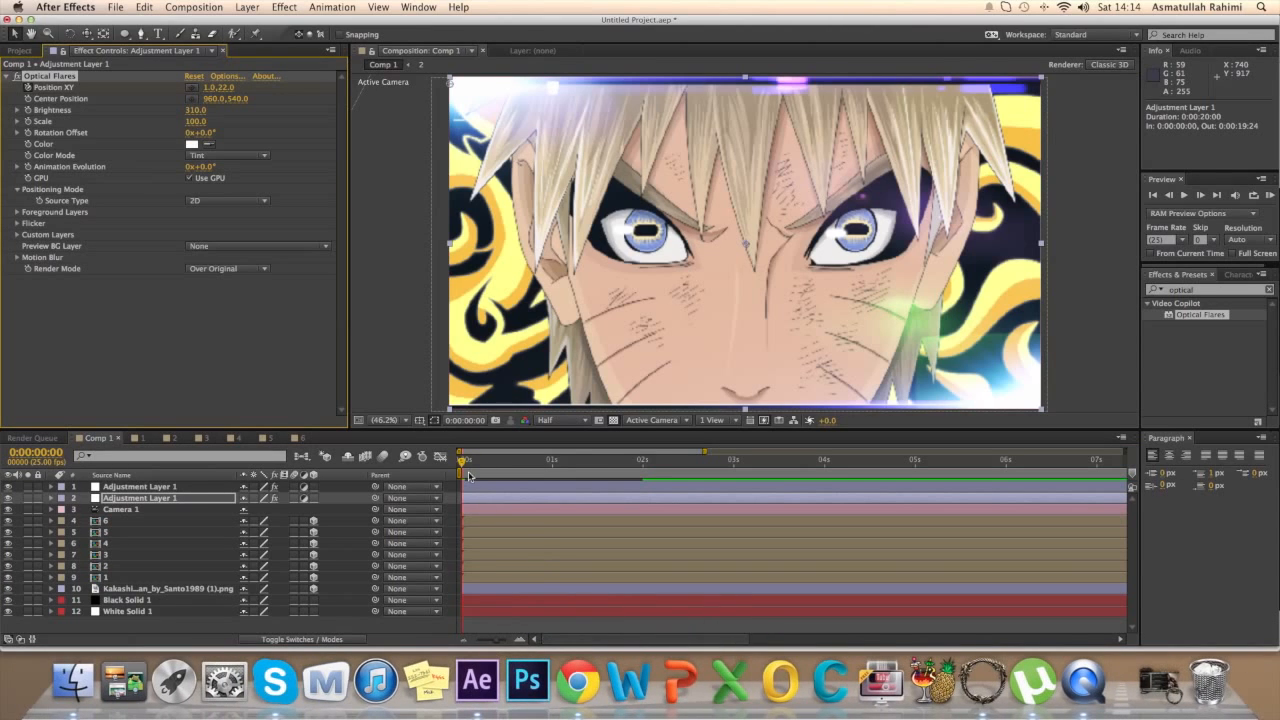
# - At 0:00:02:00, keyframe the lower adjustment layer's flare Position XY at 1, 1068
pyautogui.moveTo(460, 466); pyautogui.dragTo(646, 482)
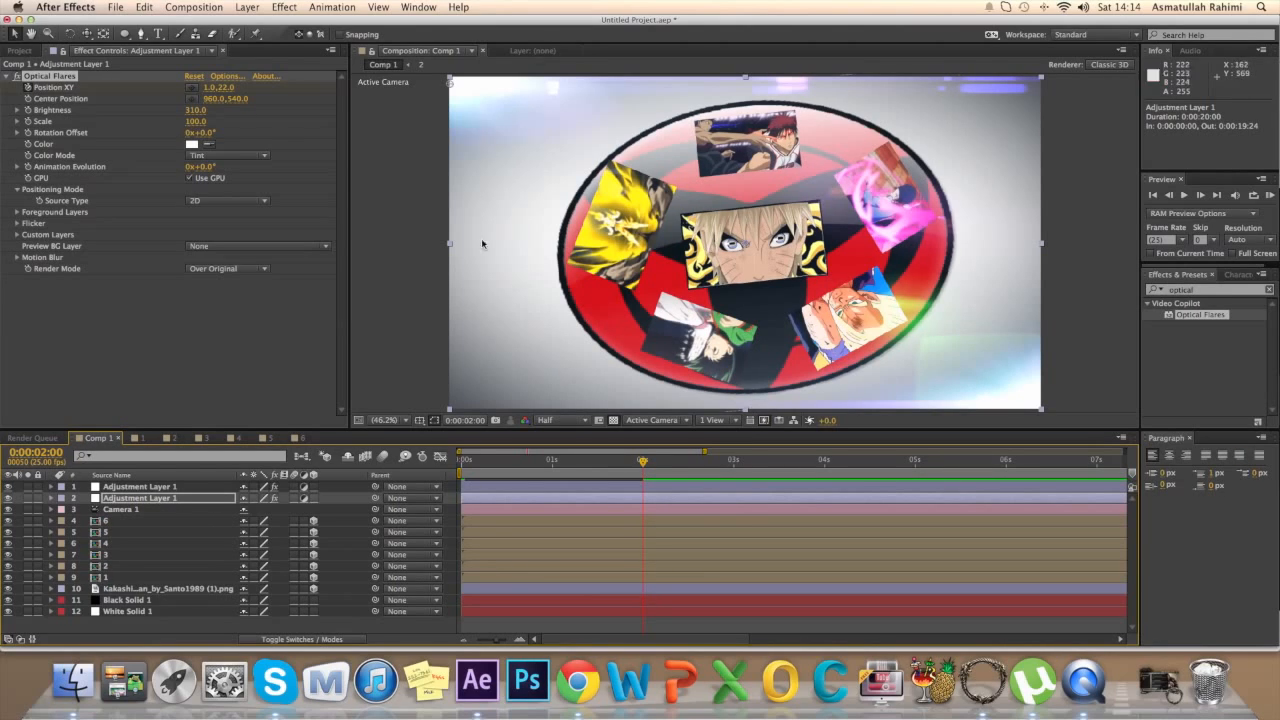
pyautogui.moveTo(212, 90); pyautogui.dragTo(266, 87)
pyautogui.press('super+z')
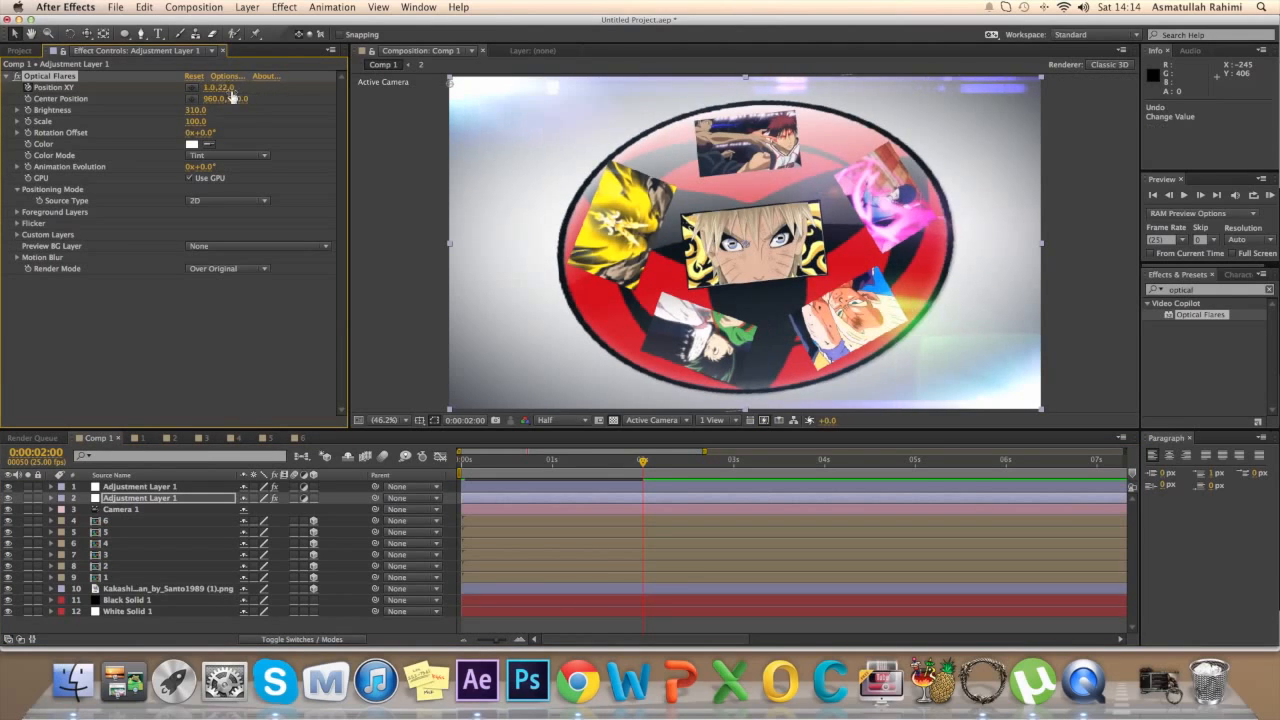
pyautogui.moveTo(374, 83); pyautogui.dragTo(892, 117)
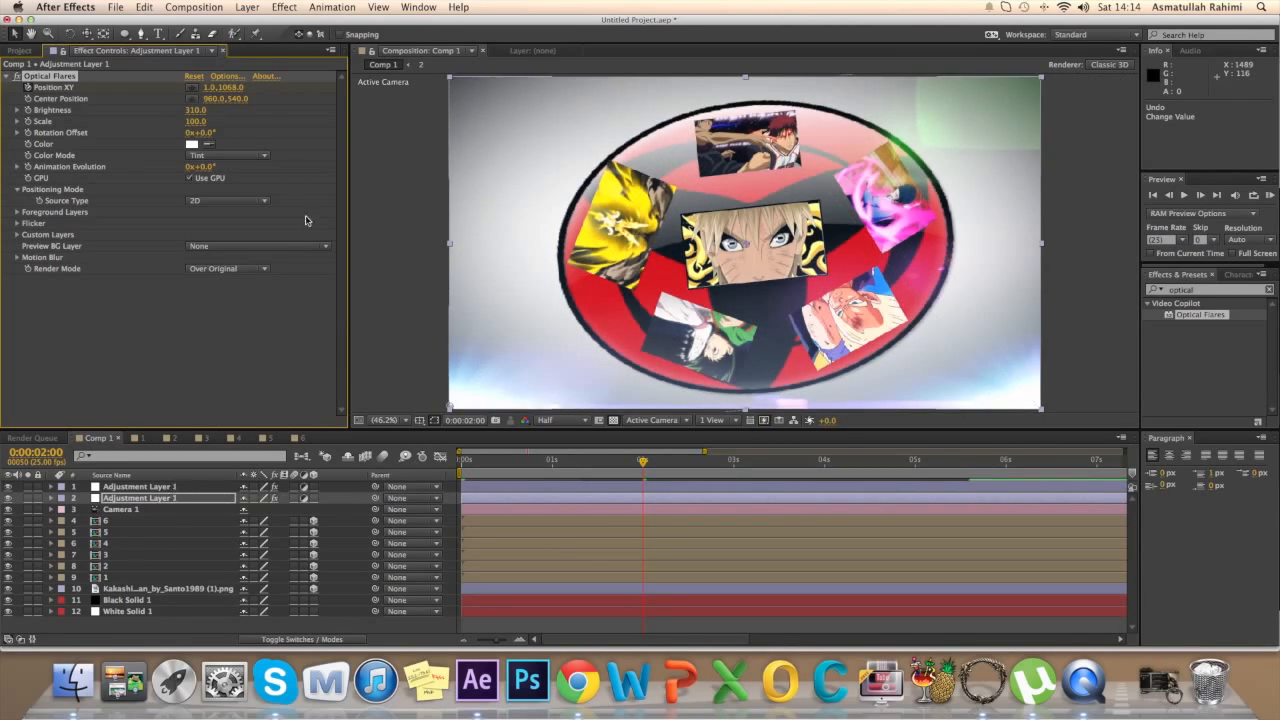
# - At 0:00:02:00, keyframe the upper adjustment layer's flare Position XY at about 1915, -20, and return to 0:00:00:00
pyautogui.click(170, 487)
pyautogui.moveTo(214, 87); pyautogui.dragTo(258, 102)
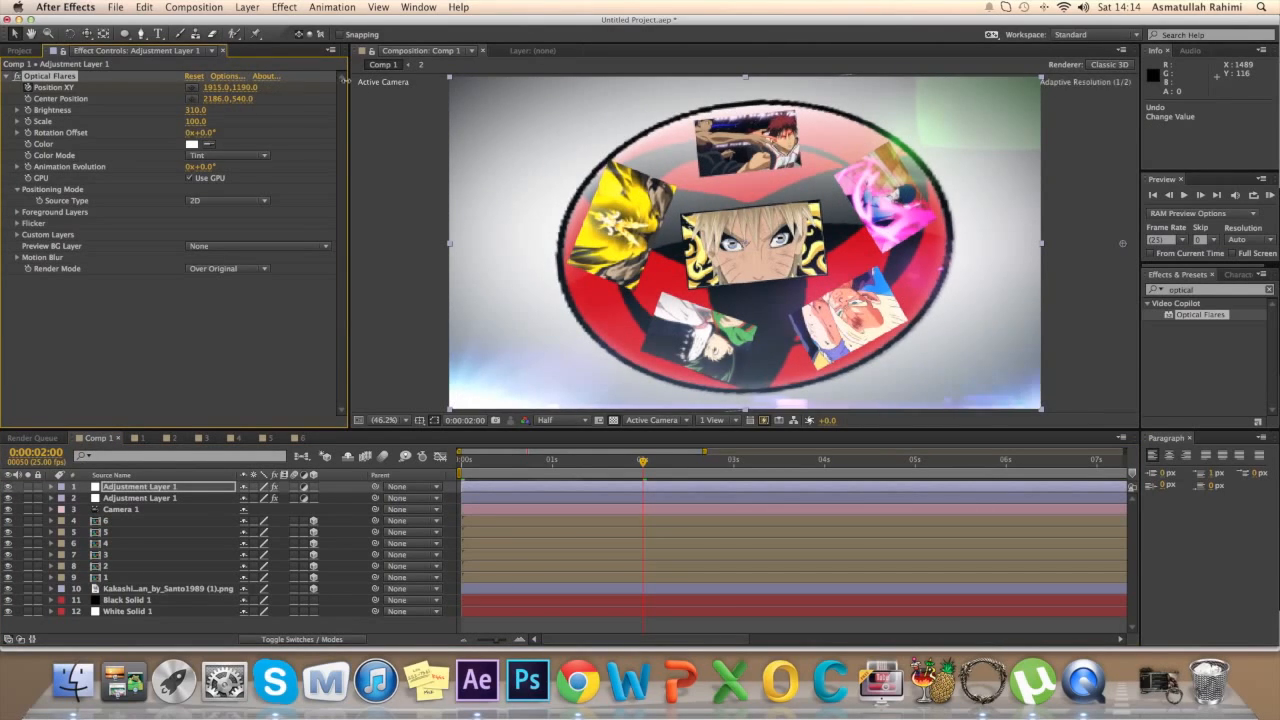
pyautogui.press('super+z')
pyautogui.moveTo(237, 93); pyautogui.dragTo(8, 101)
pyautogui.moveTo(250, 90); pyautogui.dragTo(96, 91)
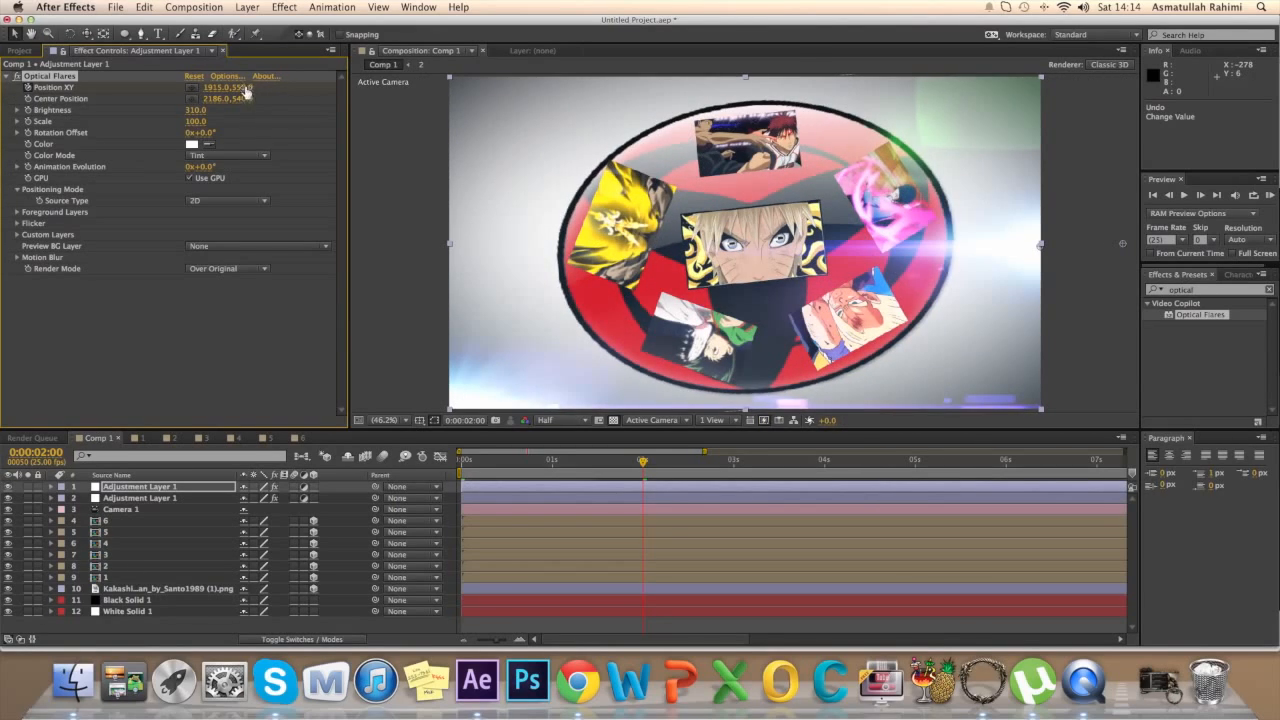
pyautogui.moveTo(247, 90); pyautogui.dragTo(168, 83)
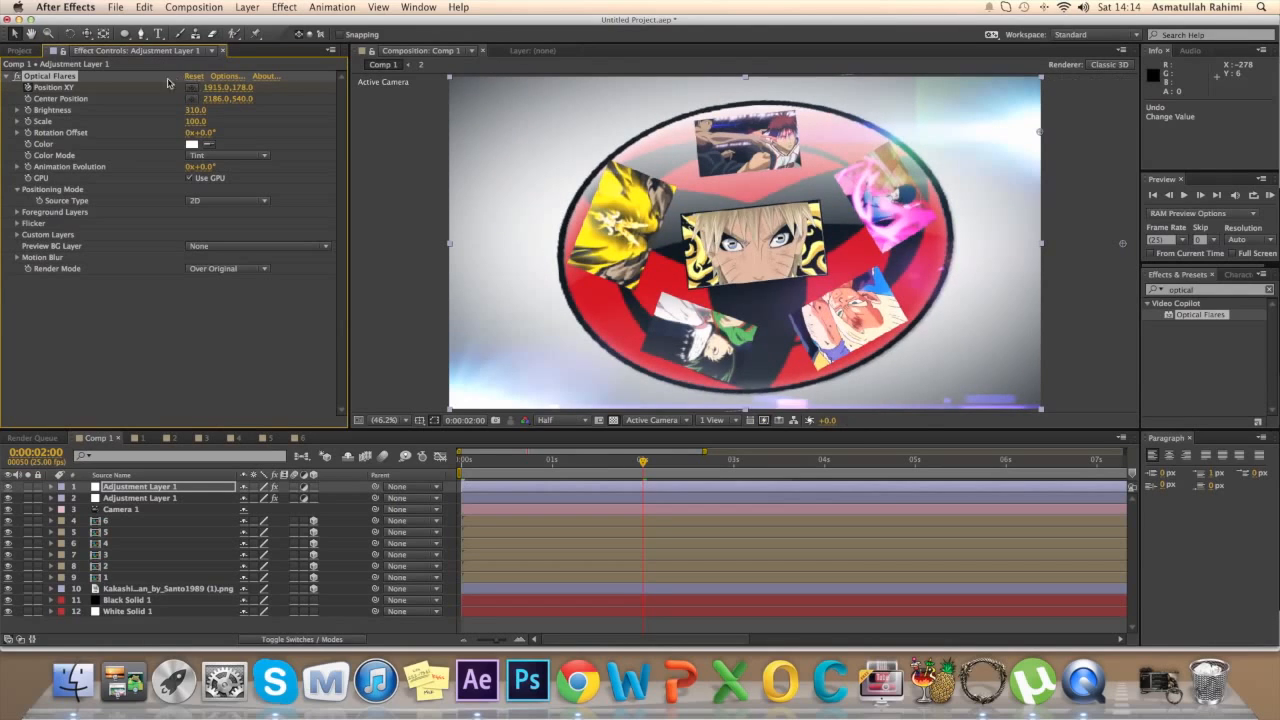
pyautogui.moveTo(243, 93); pyautogui.dragTo(93, 98)
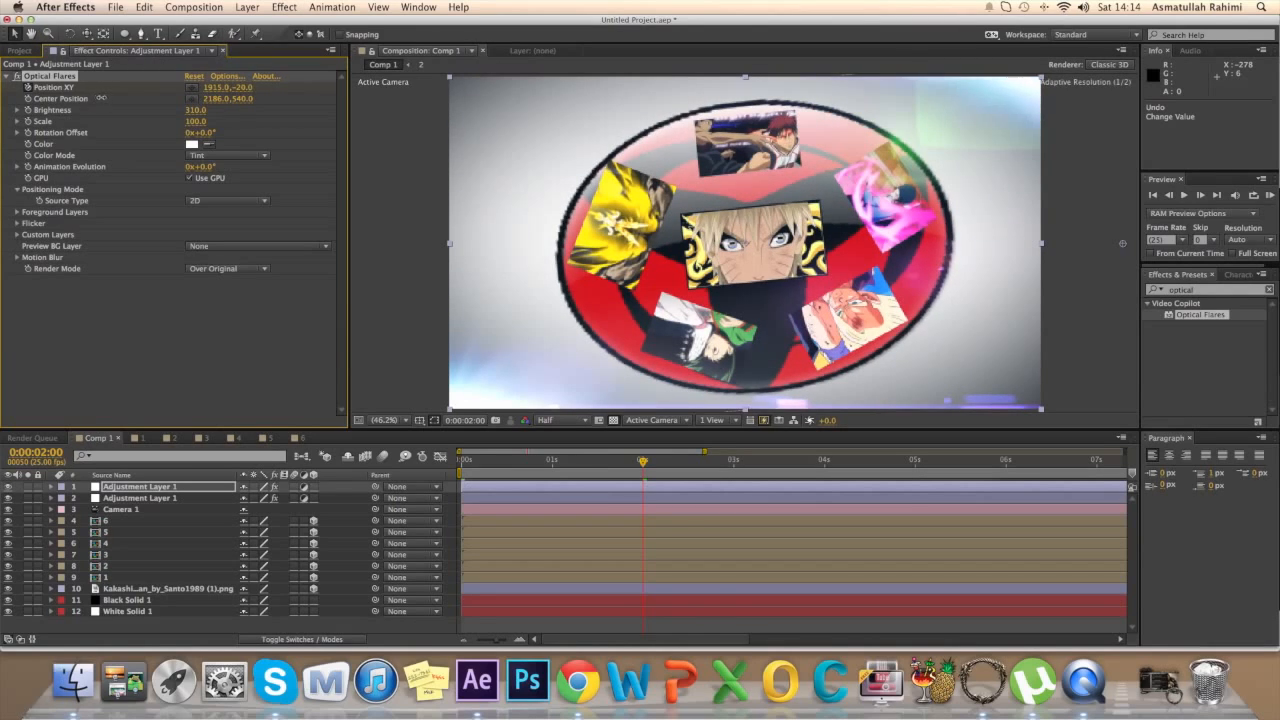
pyautogui.click(636, 463)
pyautogui.moveTo(633, 467); pyautogui.dragTo(453, 481)
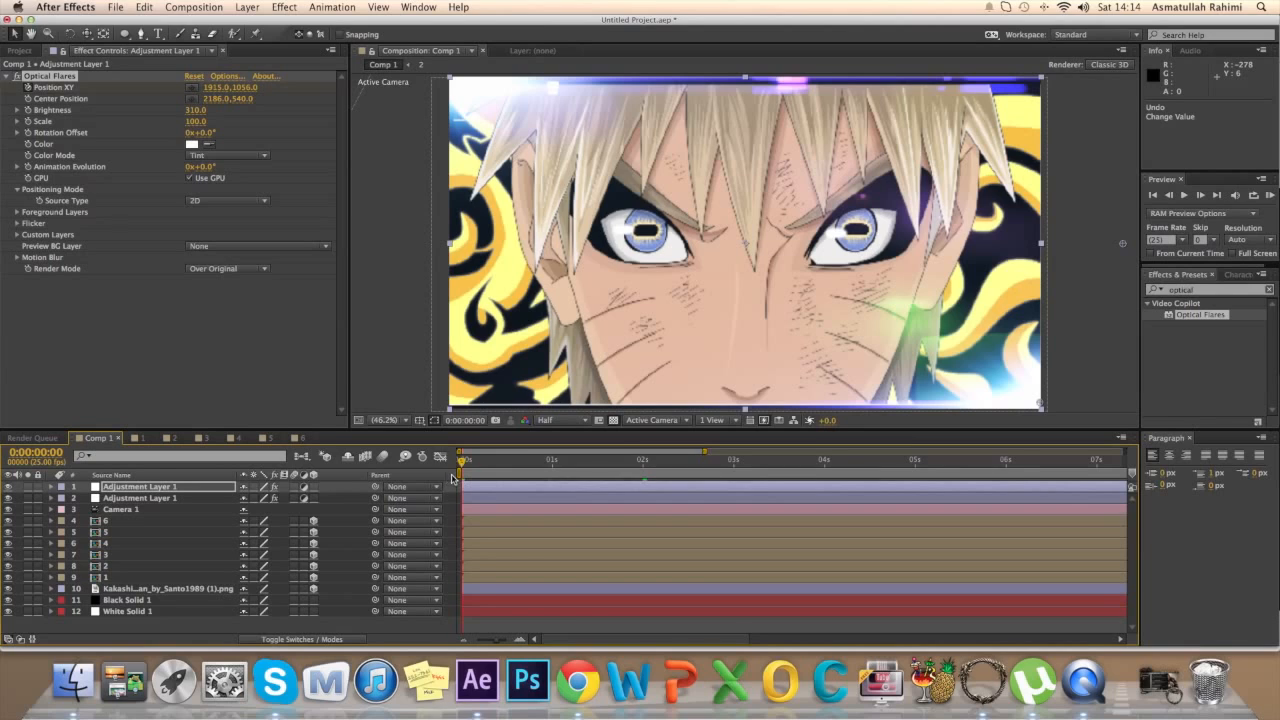
# - Create a composition named final and place Comp 1 in it as a layer
pyautogui.moveTo(467, 462); pyautogui.dragTo(460, 466)
pyautogui.click(194, 7)
pyautogui.click(232, 23)
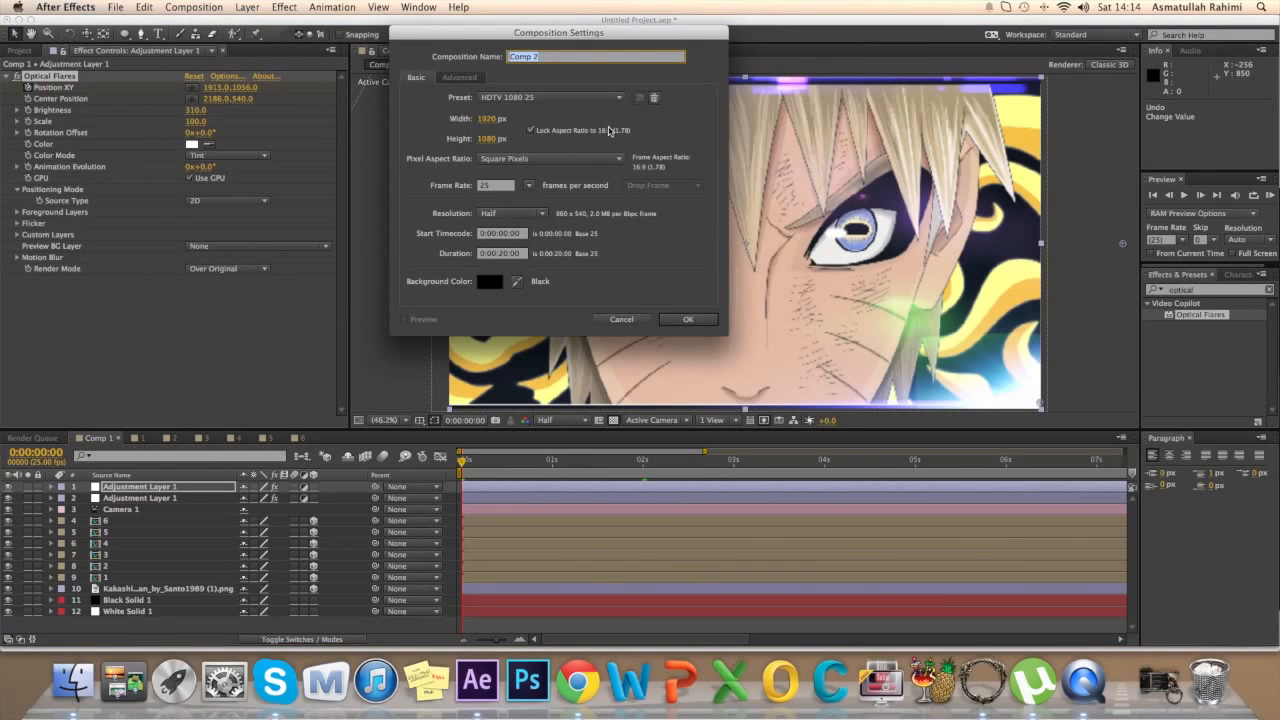
pyautogui.write('final')
pyautogui.press('Return')
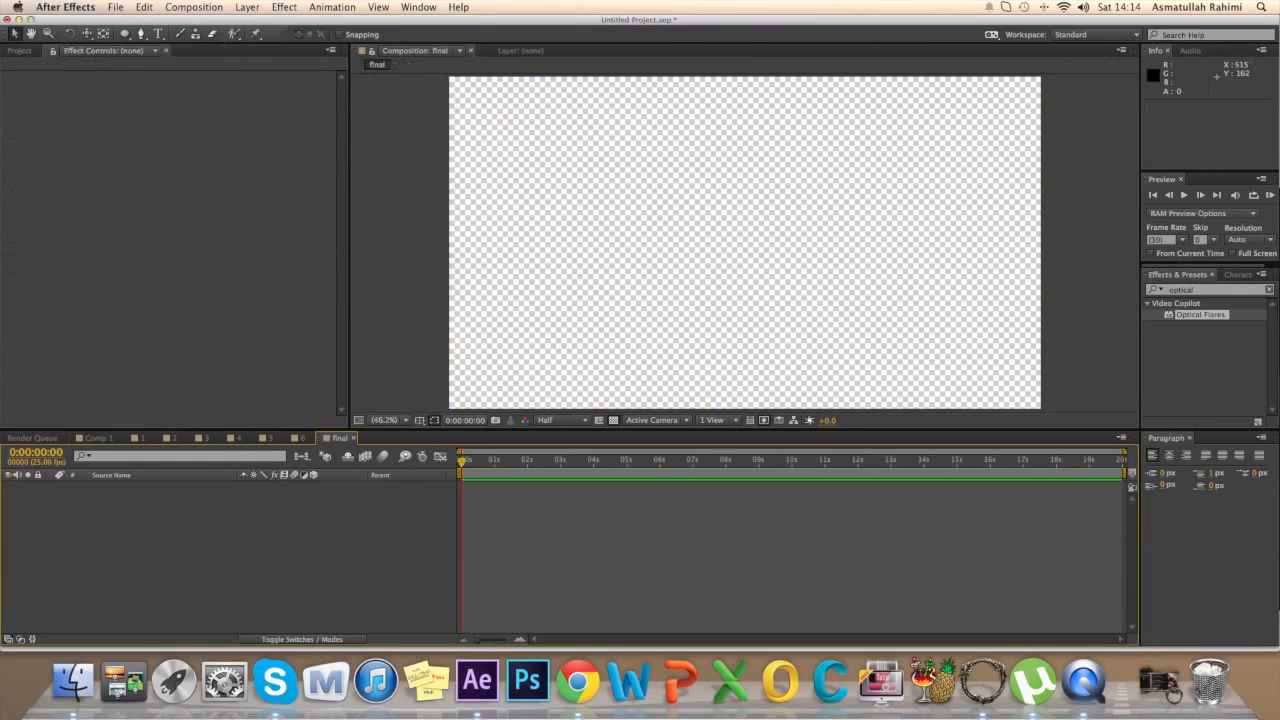
pyautogui.click(12, 51)
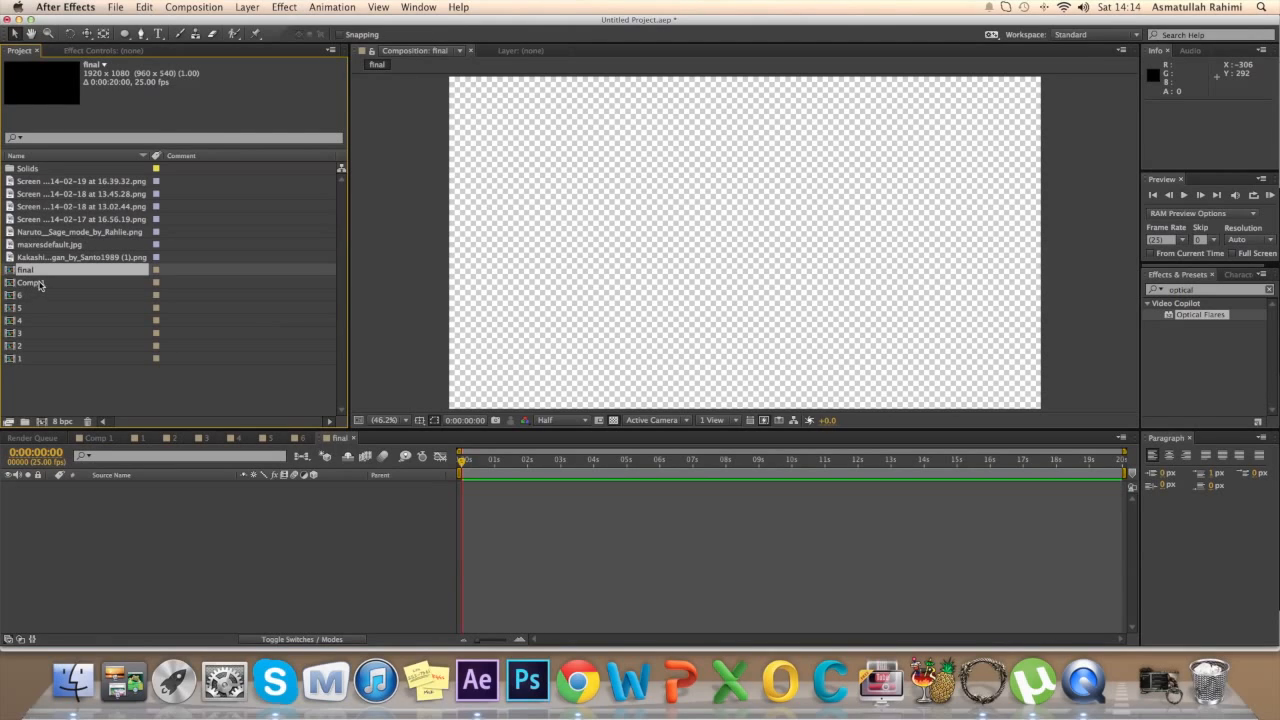
pyautogui.moveTo(40, 284); pyautogui.dragTo(155, 534)
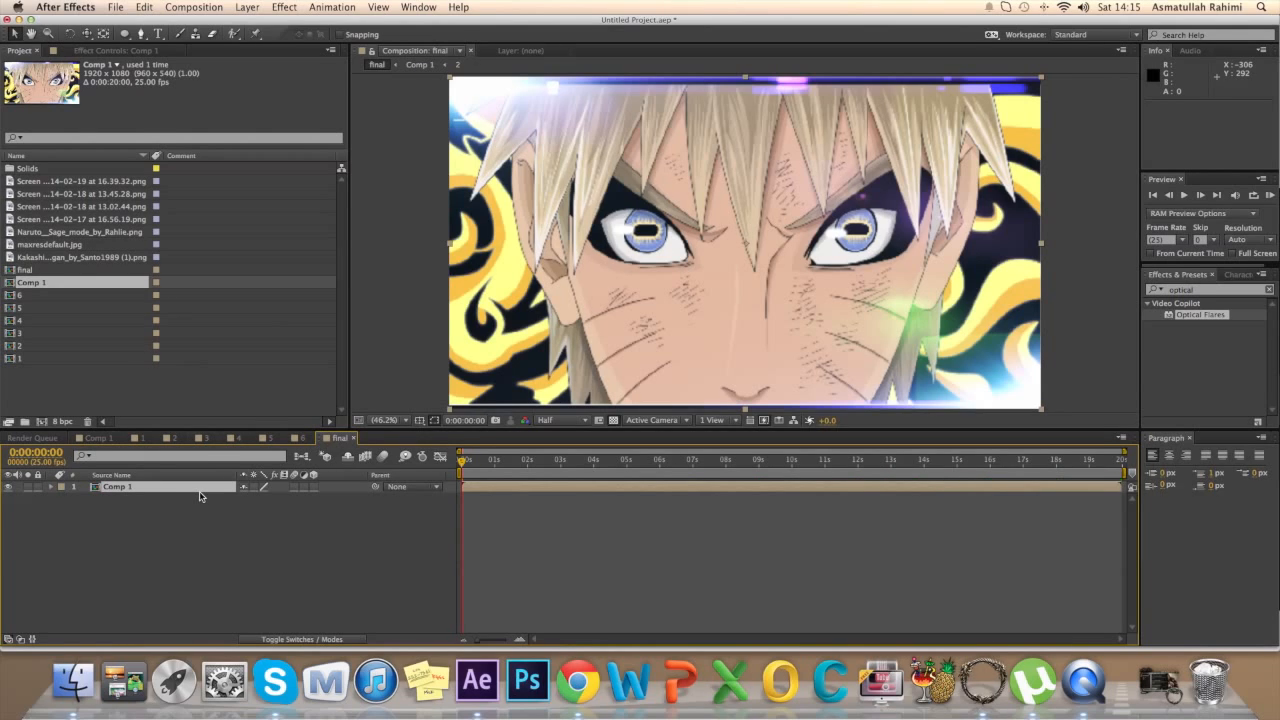
# - Apply Curves to the Comp 1 layer and shape an S-curve on the RGB channel, judging it at 0:00:01:06
pyautogui.click(286, 8)
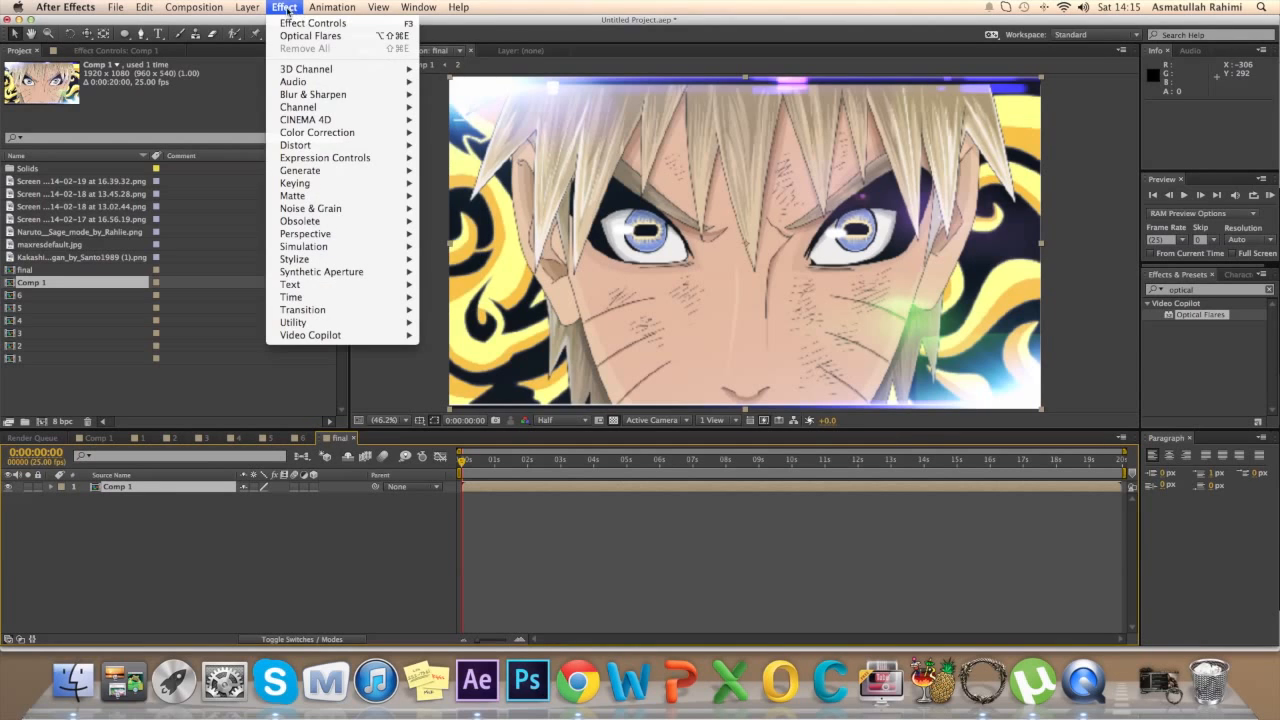
pyautogui.moveTo(352, 137)
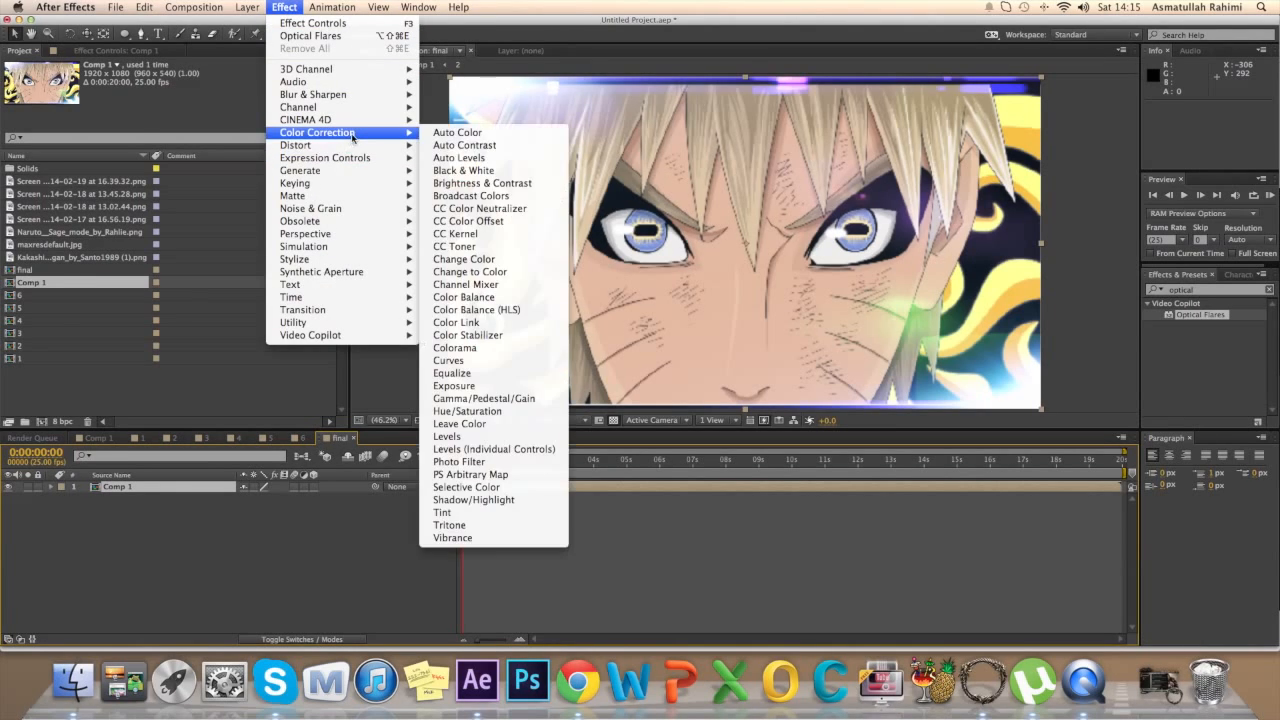
pyautogui.click(514, 362)
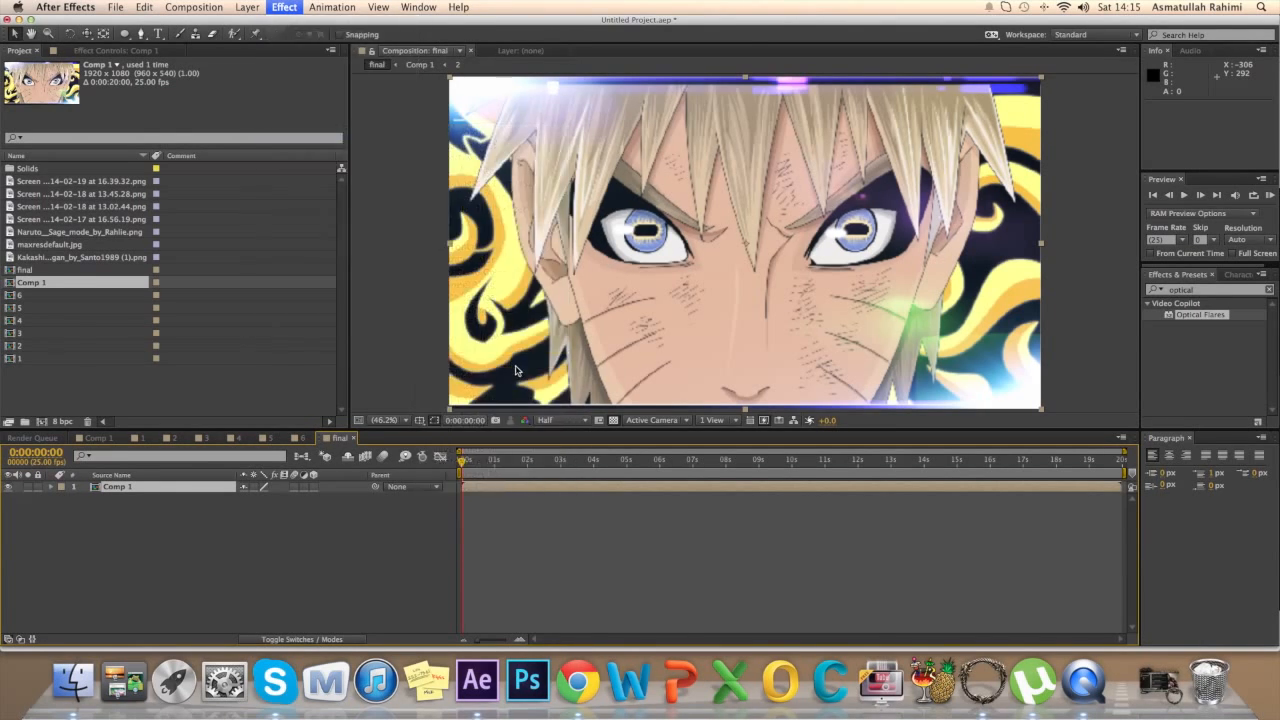
pyautogui.moveTo(113, 138); pyautogui.dragTo(100, 128)
pyautogui.moveTo(465, 470); pyautogui.dragTo(502, 462)
pyautogui.moveTo(62, 176); pyautogui.dragTo(82, 185)
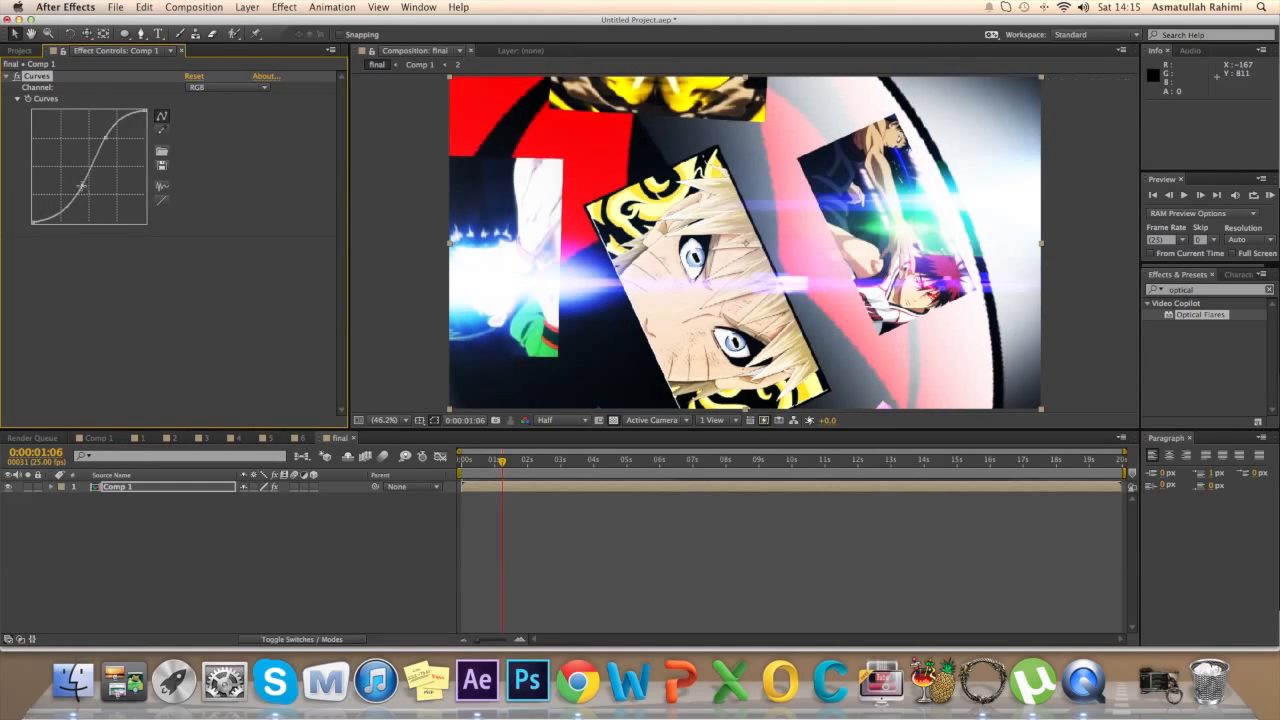
# - Apply a Levels effect to the Comp 1 layer and set Input White to 247.4
pyautogui.click(247, 7)
pyautogui.moveTo(275, 10)
pyautogui.moveTo(345, 132)
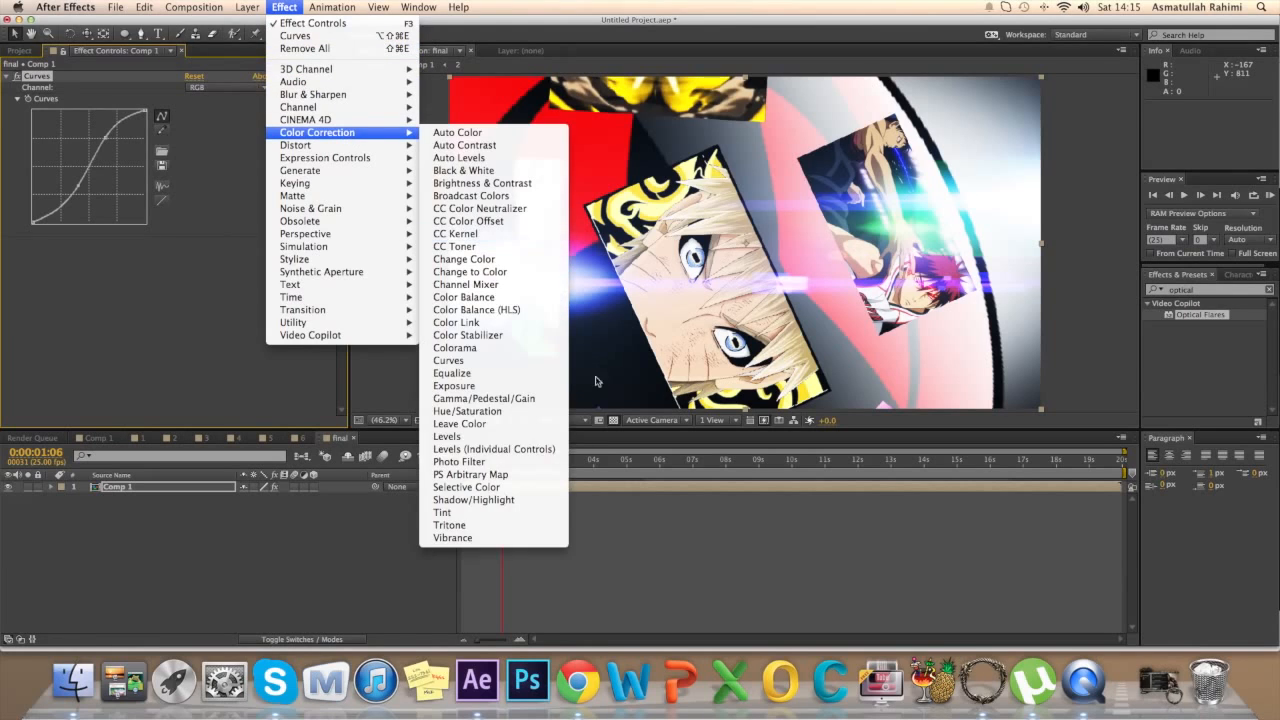
pyautogui.click(509, 450)
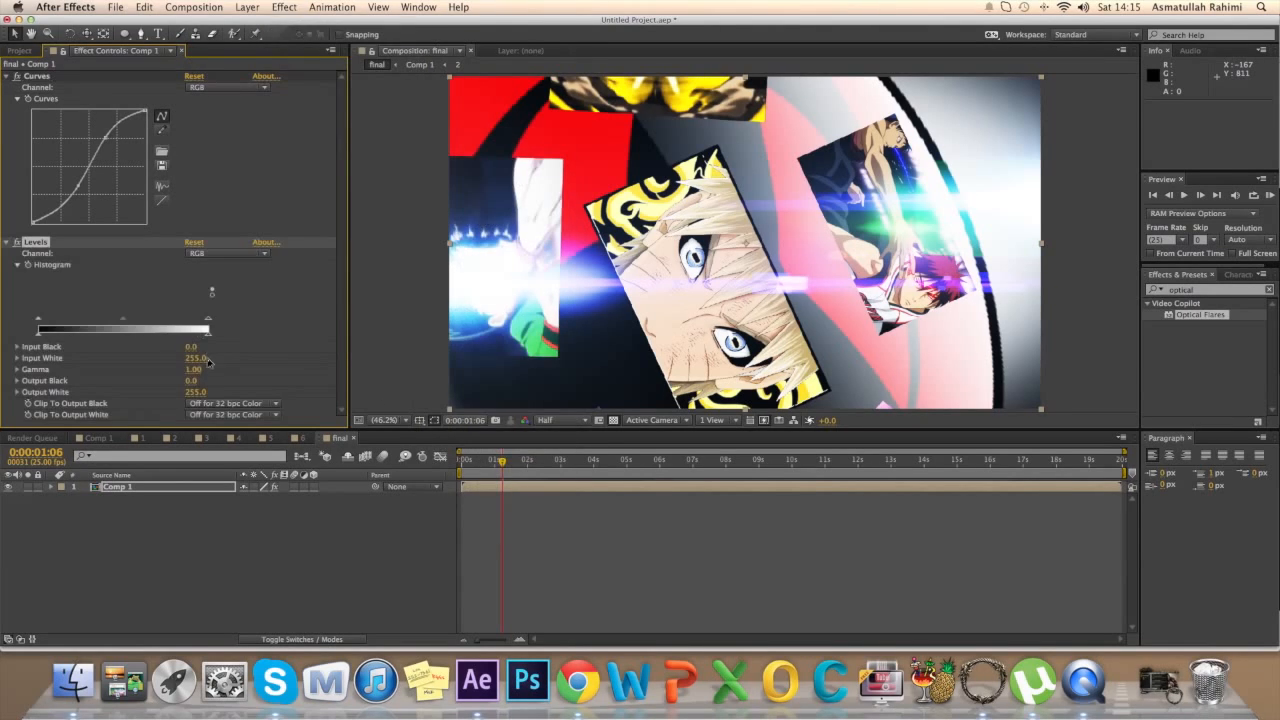
pyautogui.moveTo(203, 357); pyautogui.dragTo(192, 357)
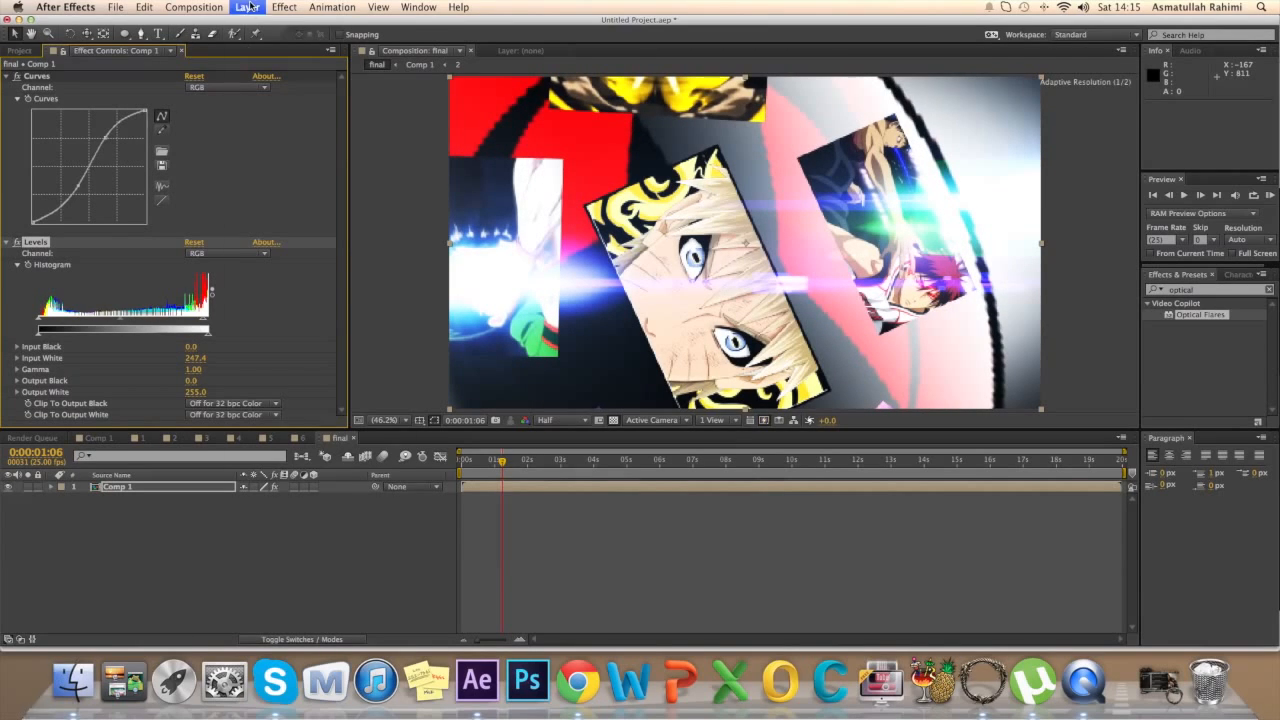
# - Apply a Vibrance effect to the Comp 1 layer and set Vibrance to -1.0
pyautogui.click(250, 7)
pyautogui.moveTo(284, 7)
pyautogui.moveTo(340, 132)
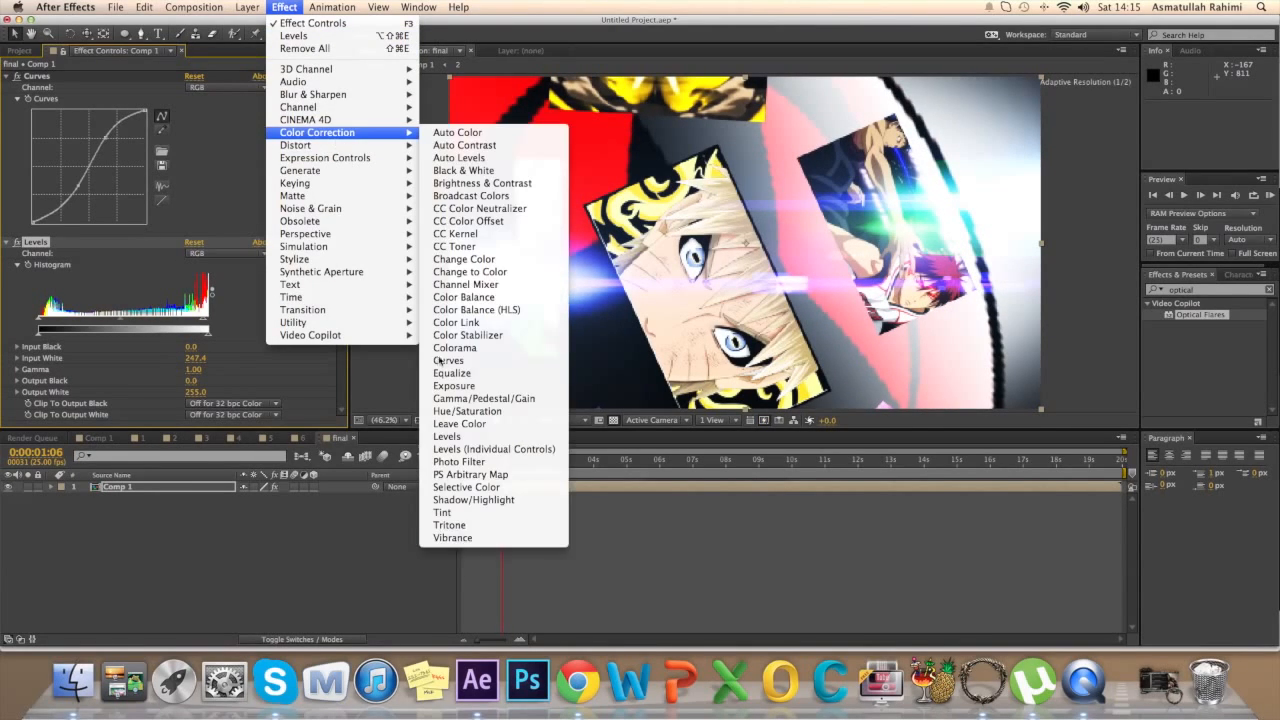
pyautogui.click(500, 537)
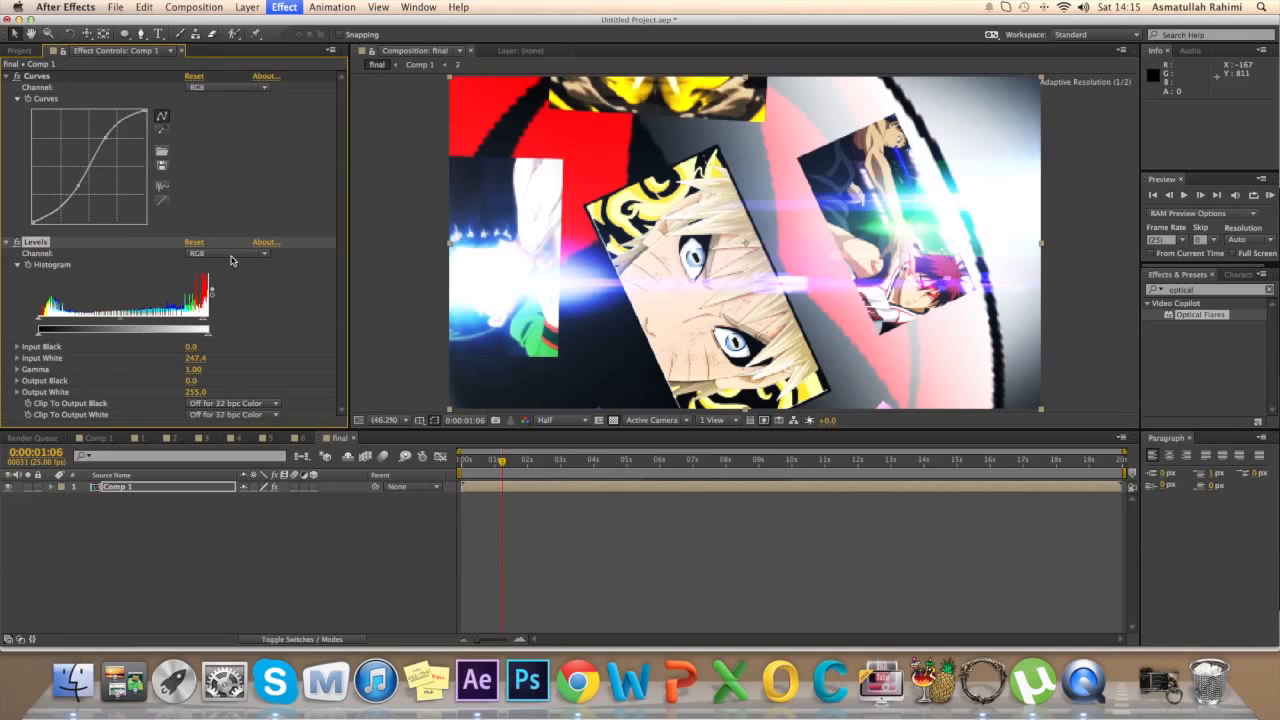
pyautogui.moveTo(195, 411)
pyautogui.mouseDown()
pyautogui.moveTo(139, 418)
pyautogui.moveTo(196, 418)
pyautogui.mouseUp()
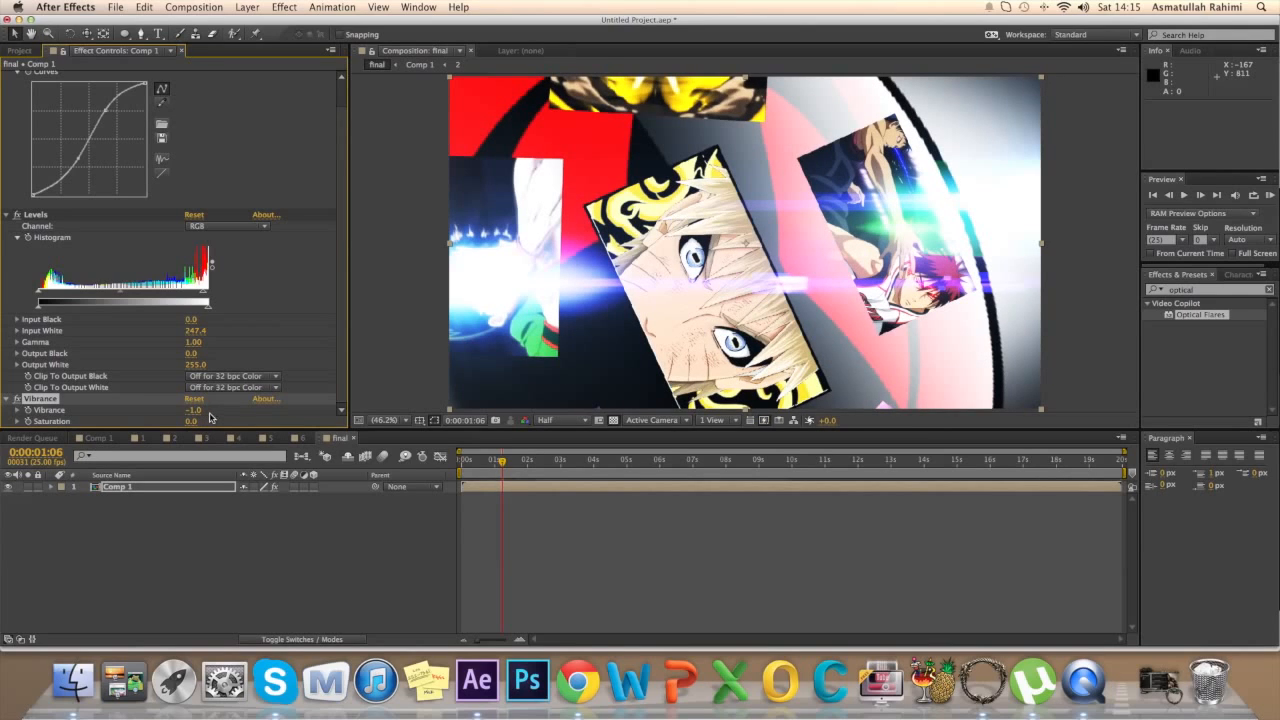
# - Return near the start of the final composition and add an adjustment layer above Comp 1
pyautogui.moveTo(503, 462); pyautogui.dragTo(466, 462)
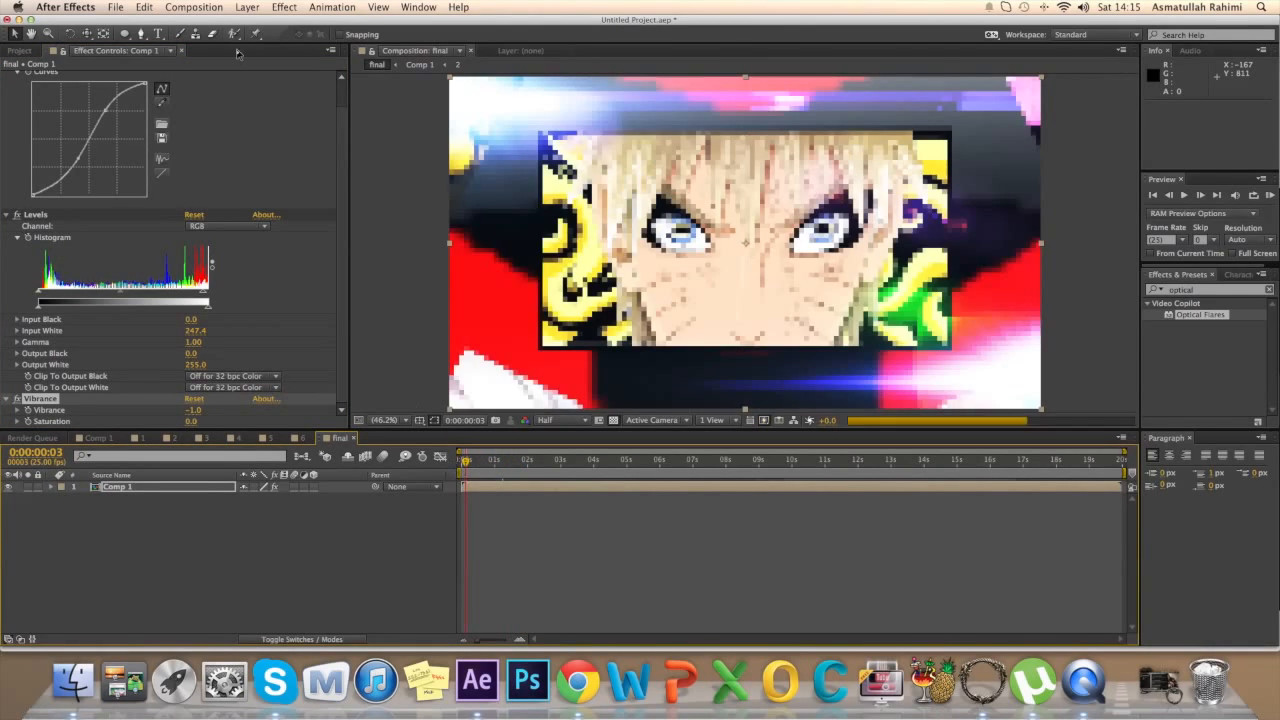
pyautogui.click(254, 9)
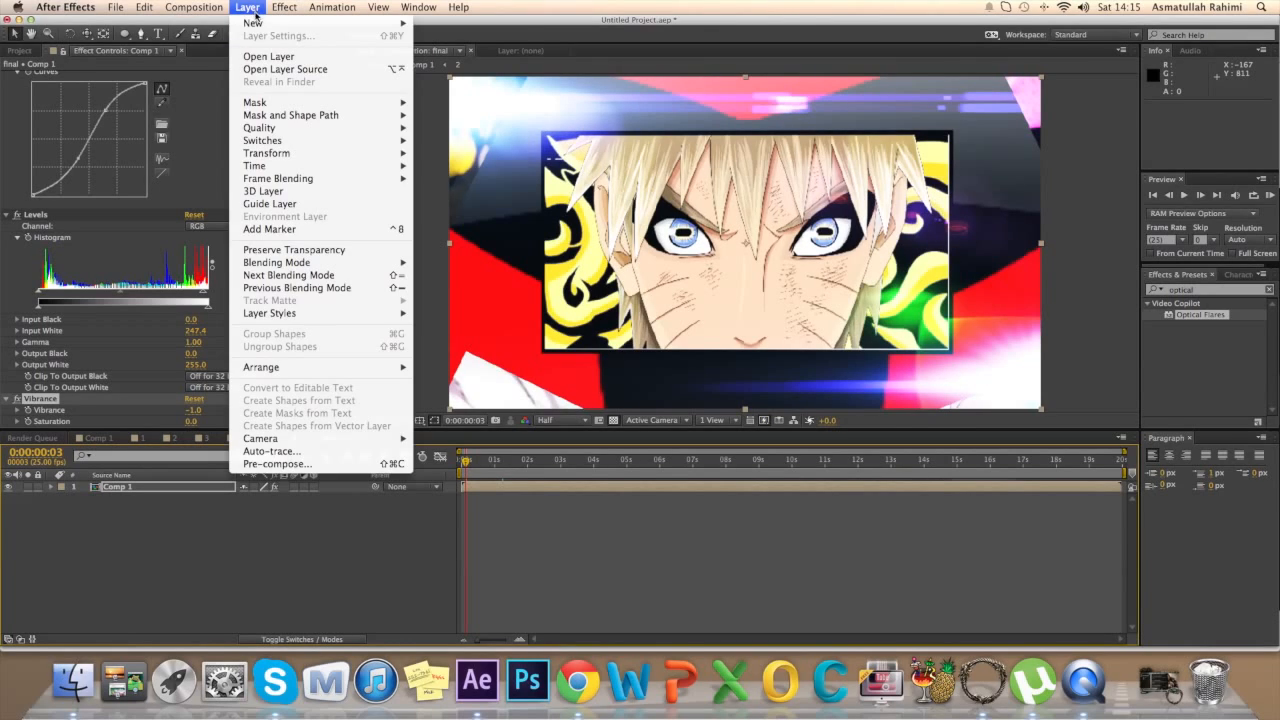
pyautogui.moveTo(259, 23)
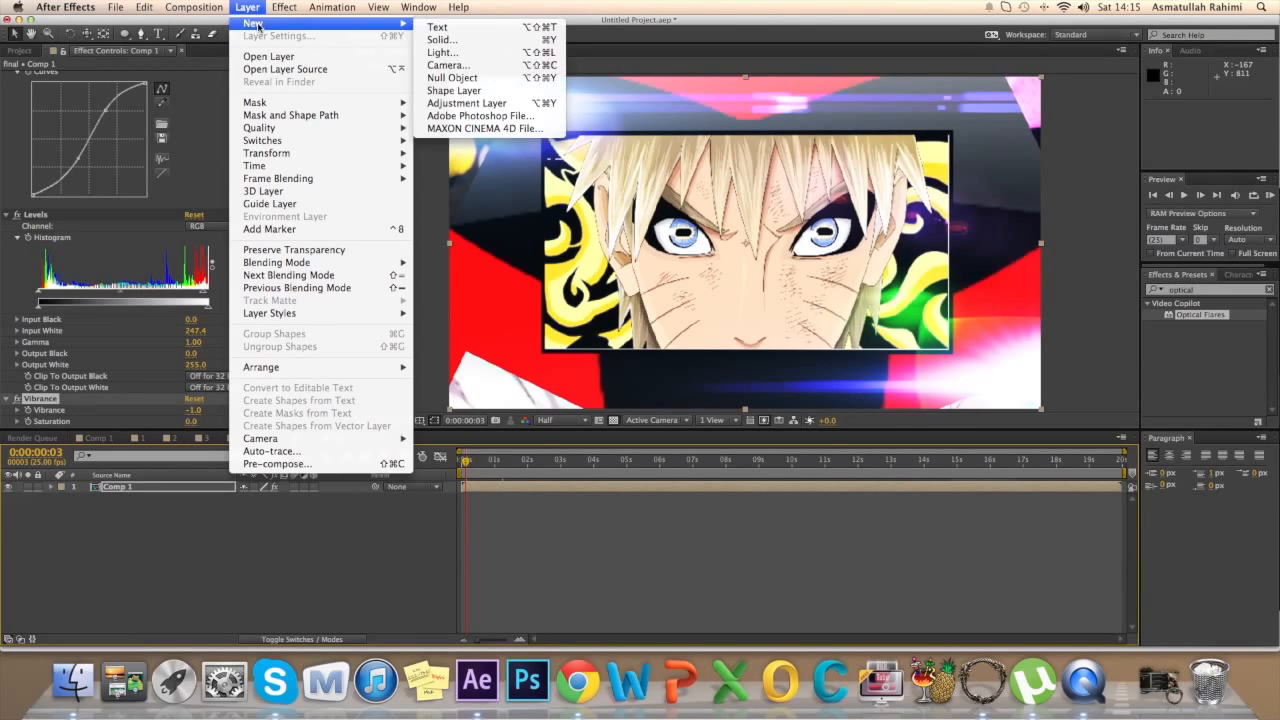
pyautogui.click(465, 103)
# - Search the effects for blur and apply Gaussian Blur to the new adjustment layer
pyautogui.click(1215, 292)
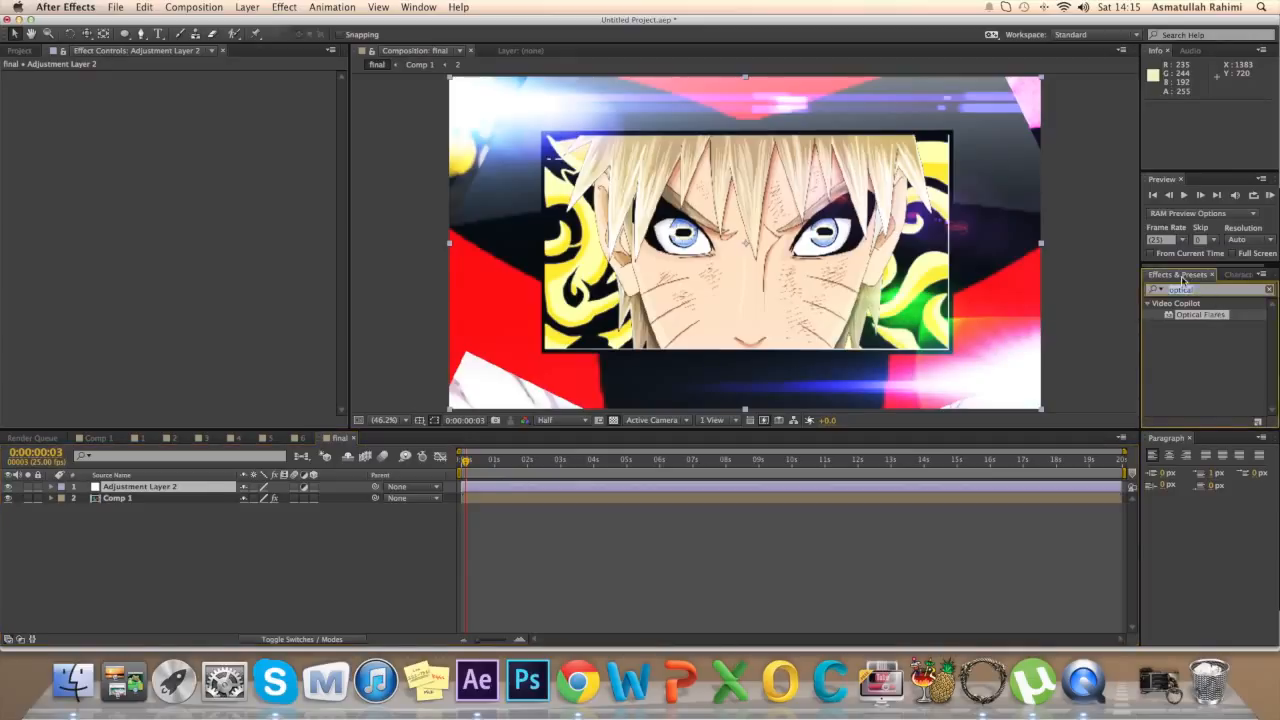
pyautogui.write('clur')
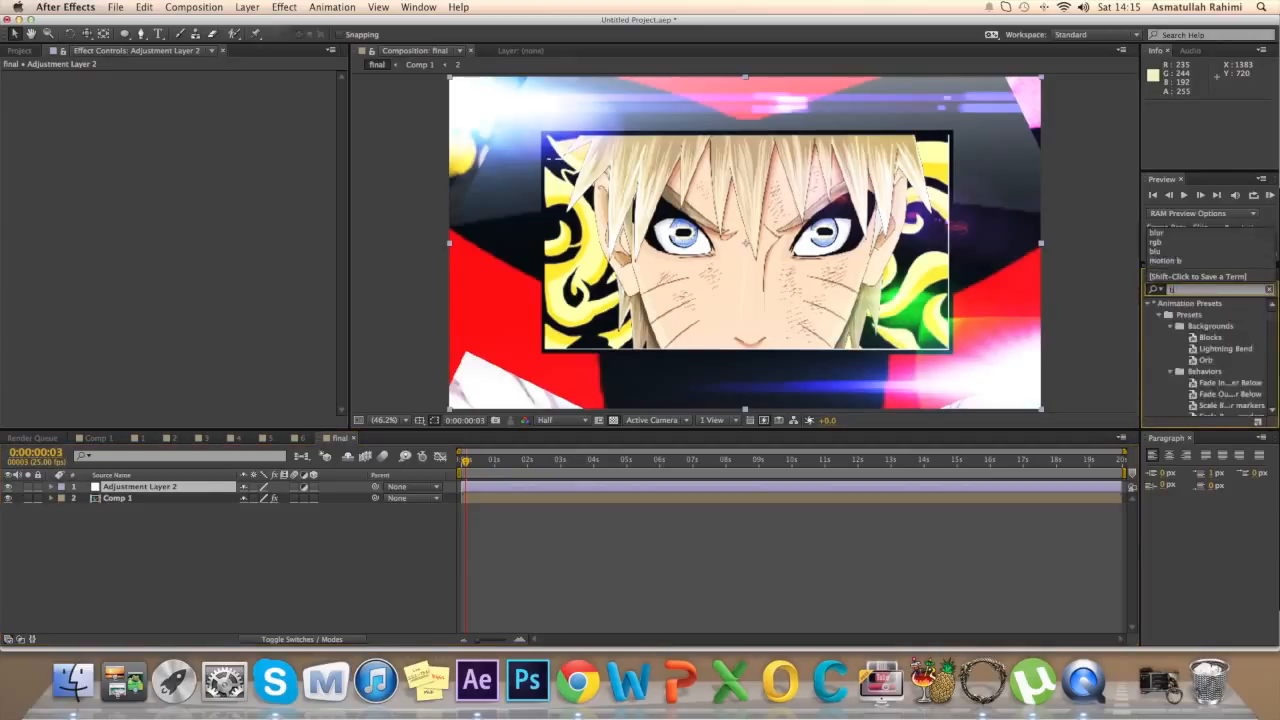
pyautogui.scroll(-5, 1216, 315)
pyautogui.scroll(-3, 1214, 330)
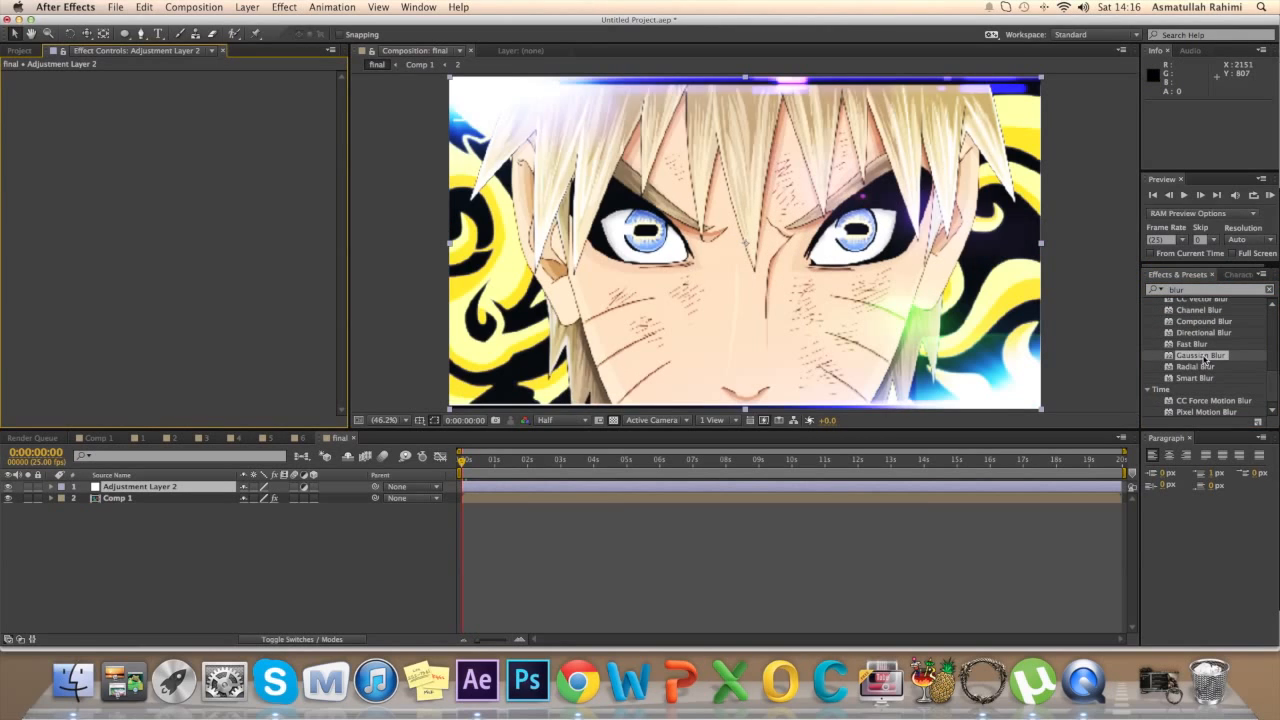
pyautogui.moveTo(1160, 376); pyautogui.dragTo(576, 484)
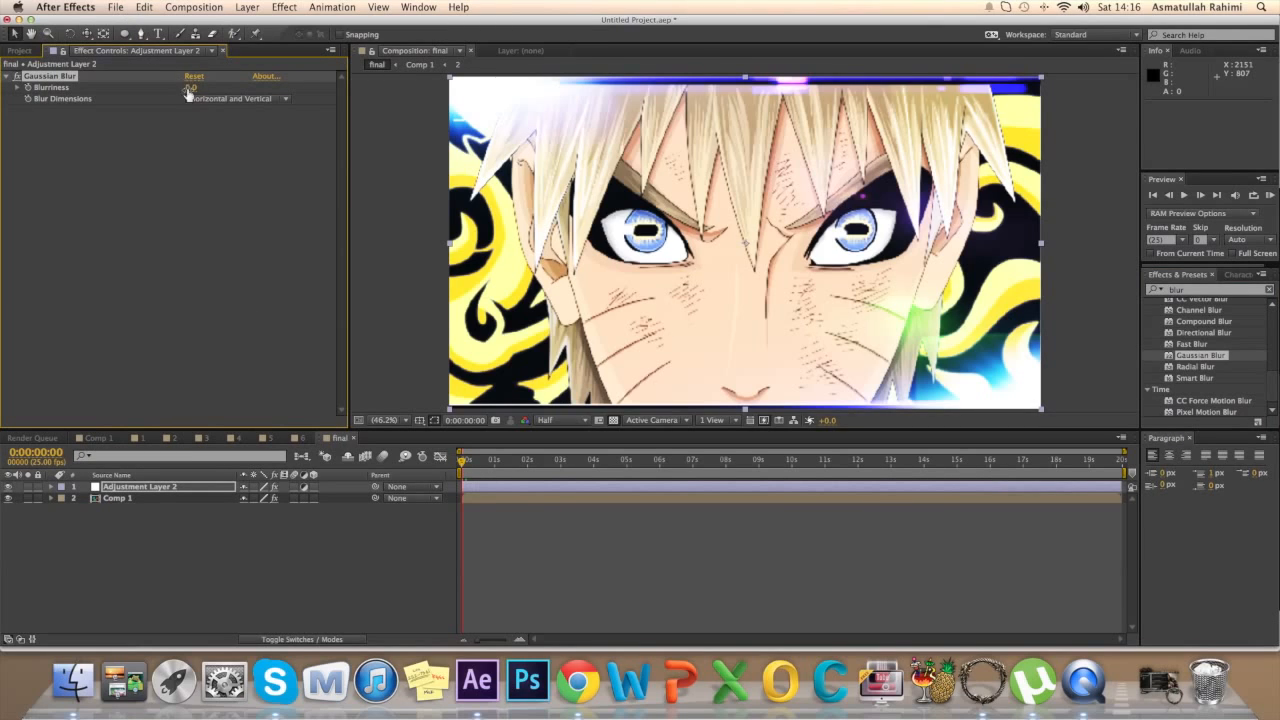
# - Keyframe the Gaussian Blur's Blurriness at 5.5 at 0:00:00:00 and 0 about half a second in
pyautogui.moveTo(191, 87); pyautogui.dragTo(204, 87)
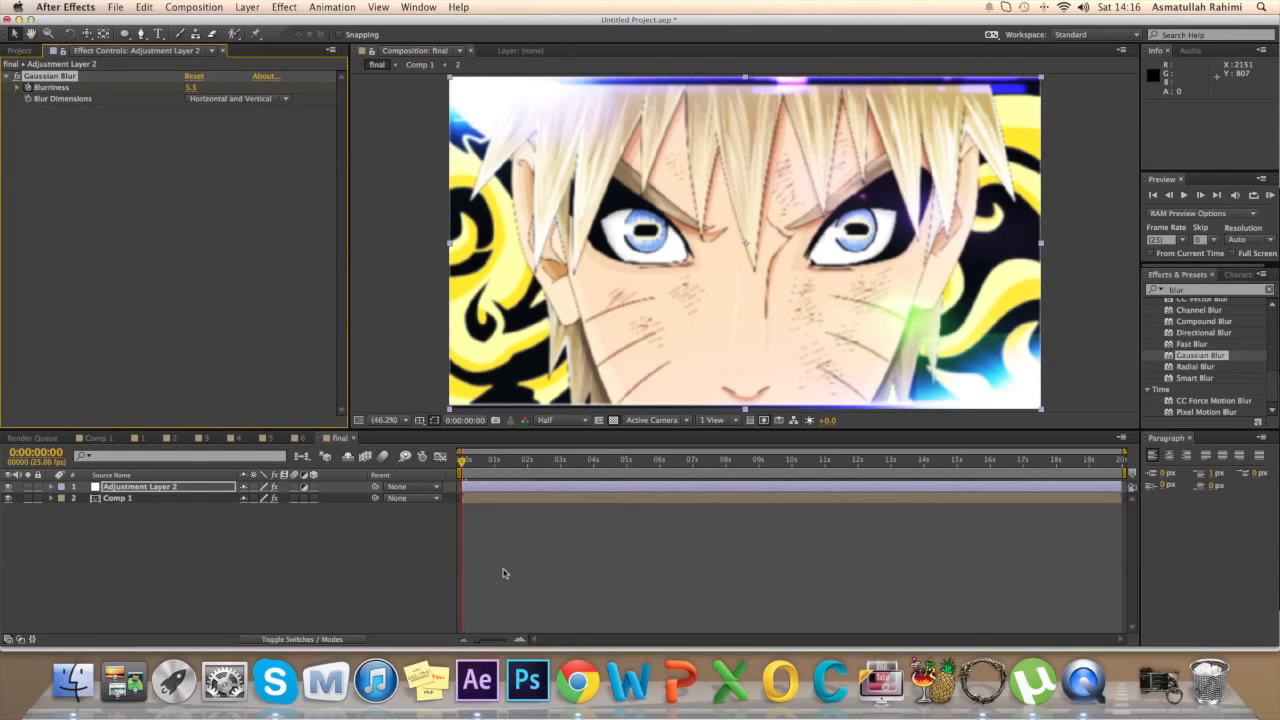
pyautogui.moveTo(463, 463); pyautogui.dragTo(479, 463)
pyautogui.moveTo(193, 88); pyautogui.dragTo(27, 98)
# - Keyframe Blurriness at about 3.4 at 0:00:00:24 and reduce it again shortly before 0:00:01:13
pyautogui.moveTo(481, 465); pyautogui.dragTo(493, 465)
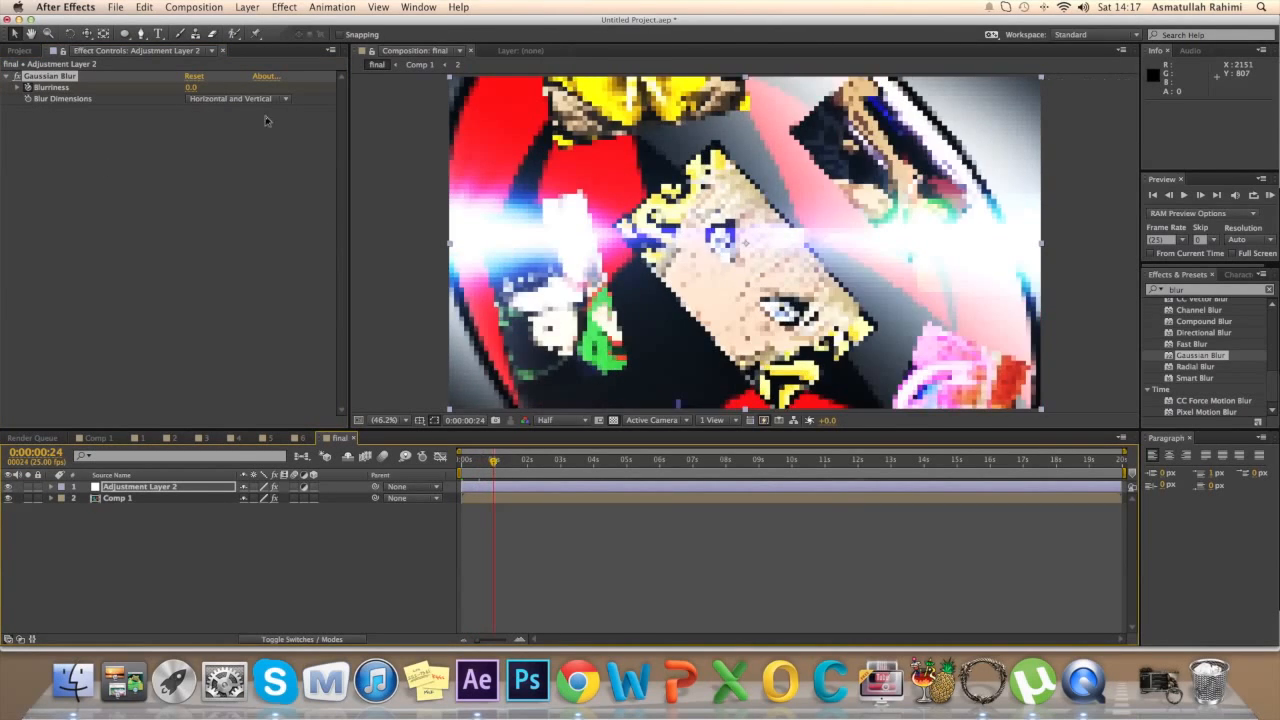
pyautogui.moveTo(191, 87); pyautogui.dragTo(208, 86)
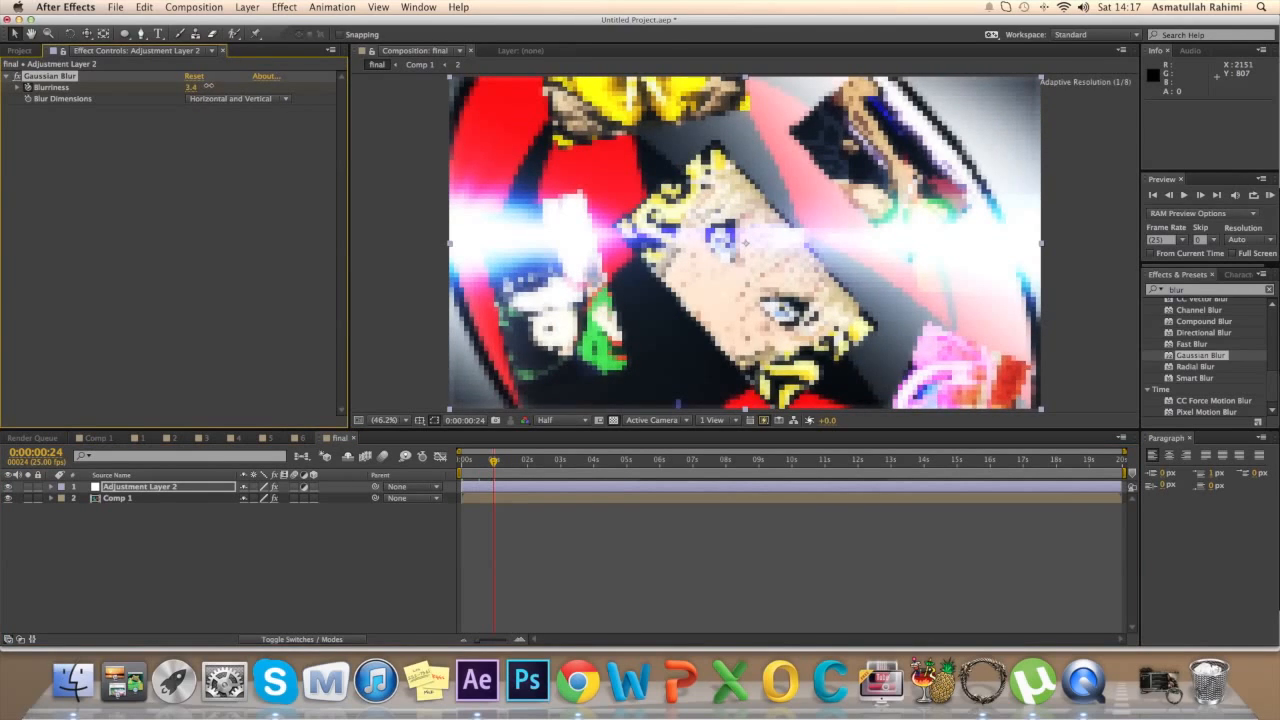
pyautogui.moveTo(493, 465); pyautogui.dragTo(506, 465)
pyautogui.moveTo(187, 88); pyautogui.dragTo(170, 88)
# - Keyframe raised Blurriness from about 0:00:01:13 and set it to 0 at 0:00:02:00
pyautogui.moveTo(508, 461); pyautogui.dragTo(512, 461)
pyautogui.moveTo(195, 87); pyautogui.dragTo(204, 87)
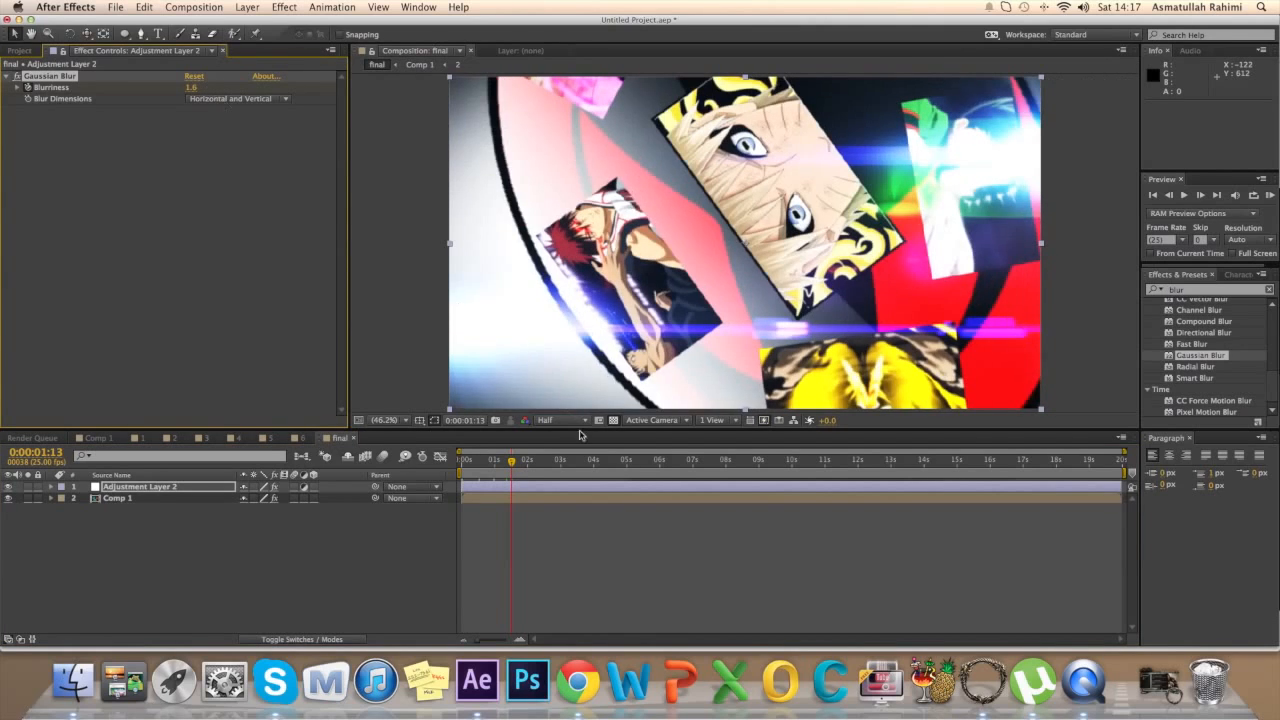
pyautogui.moveTo(195, 87); pyautogui.dragTo(204, 88)
pyautogui.moveTo(517, 465); pyautogui.dragTo(527, 461)
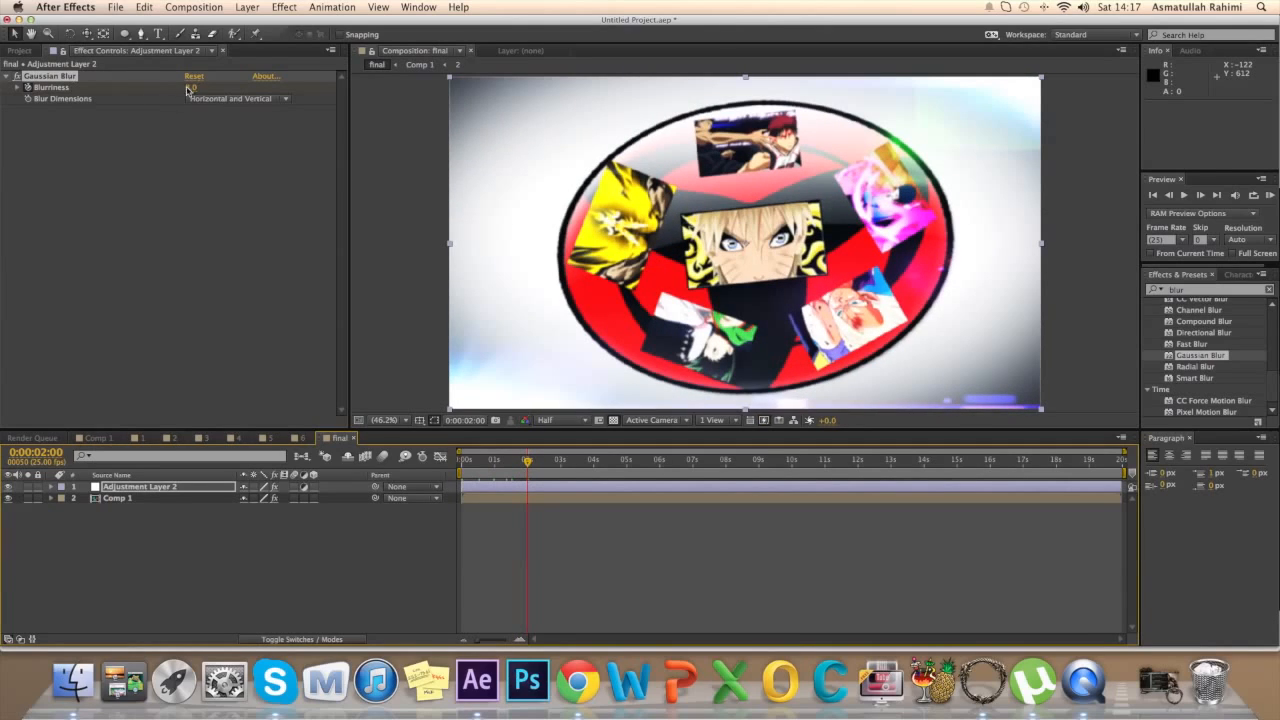
pyautogui.moveTo(190, 87); pyautogui.dragTo(153, 87)
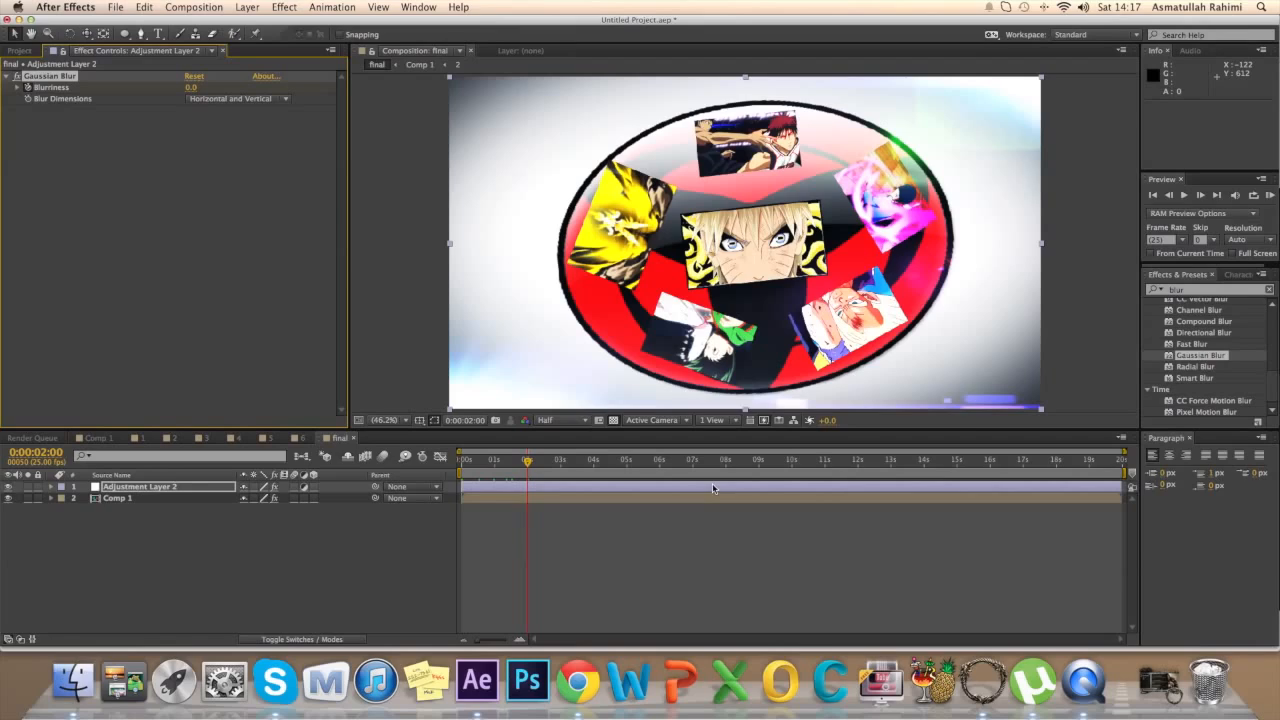
# - End the work area at 0:00:02:00 and play a RAM preview of the final composition
pyautogui.press('n')
pyautogui.click(1270, 195)
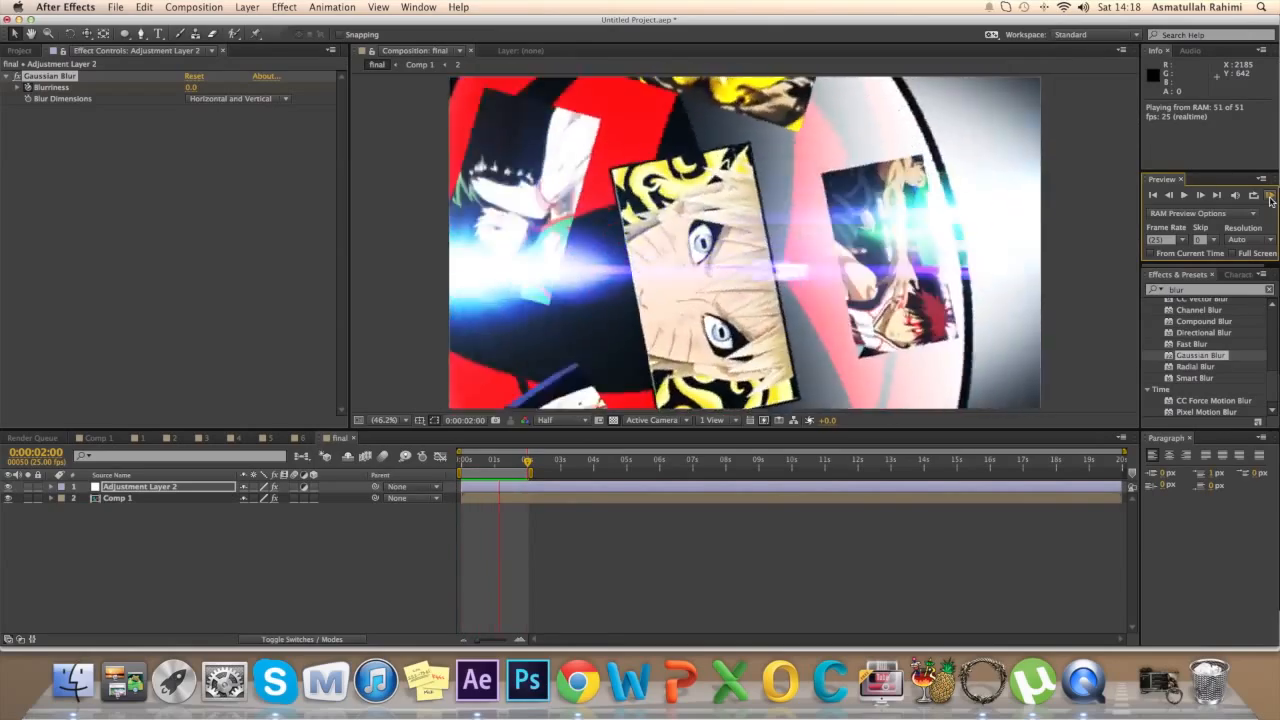
pyautogui.click(1270, 198)
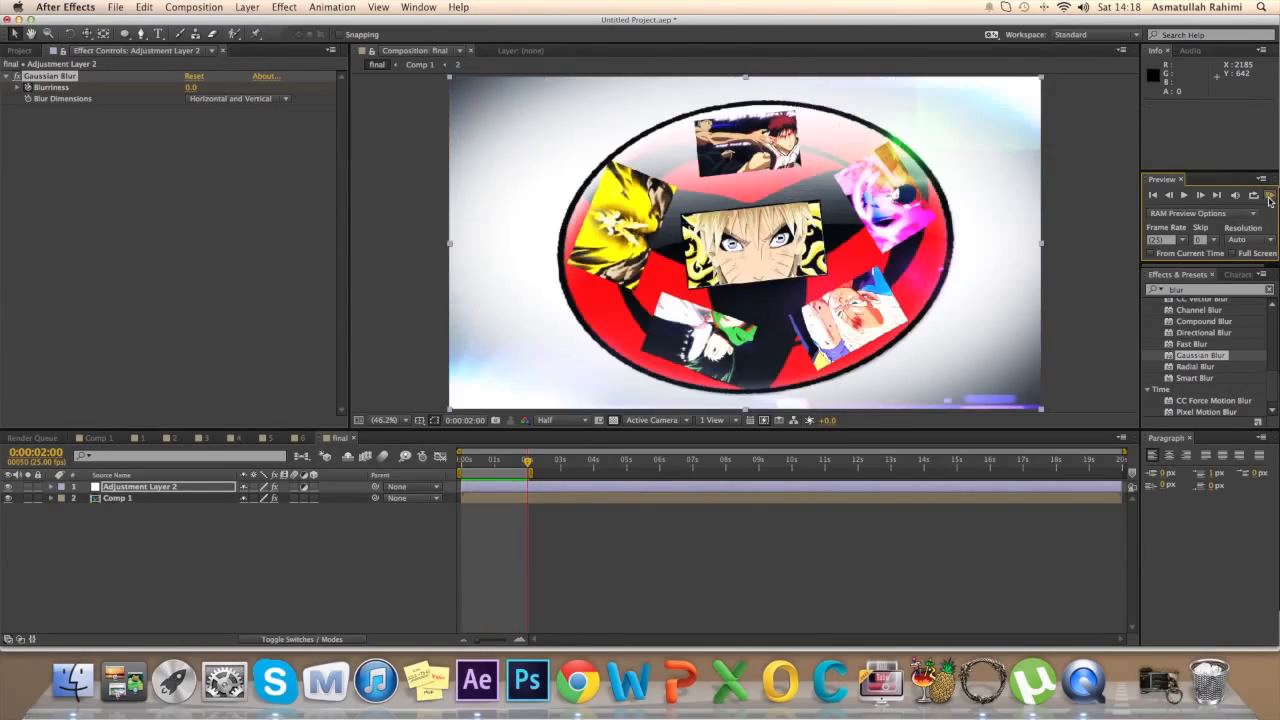
# - Switch to Comp 1 and add a new adjustment layer above its existing layers
pyautogui.click(100, 438)
pyautogui.click(100, 438)
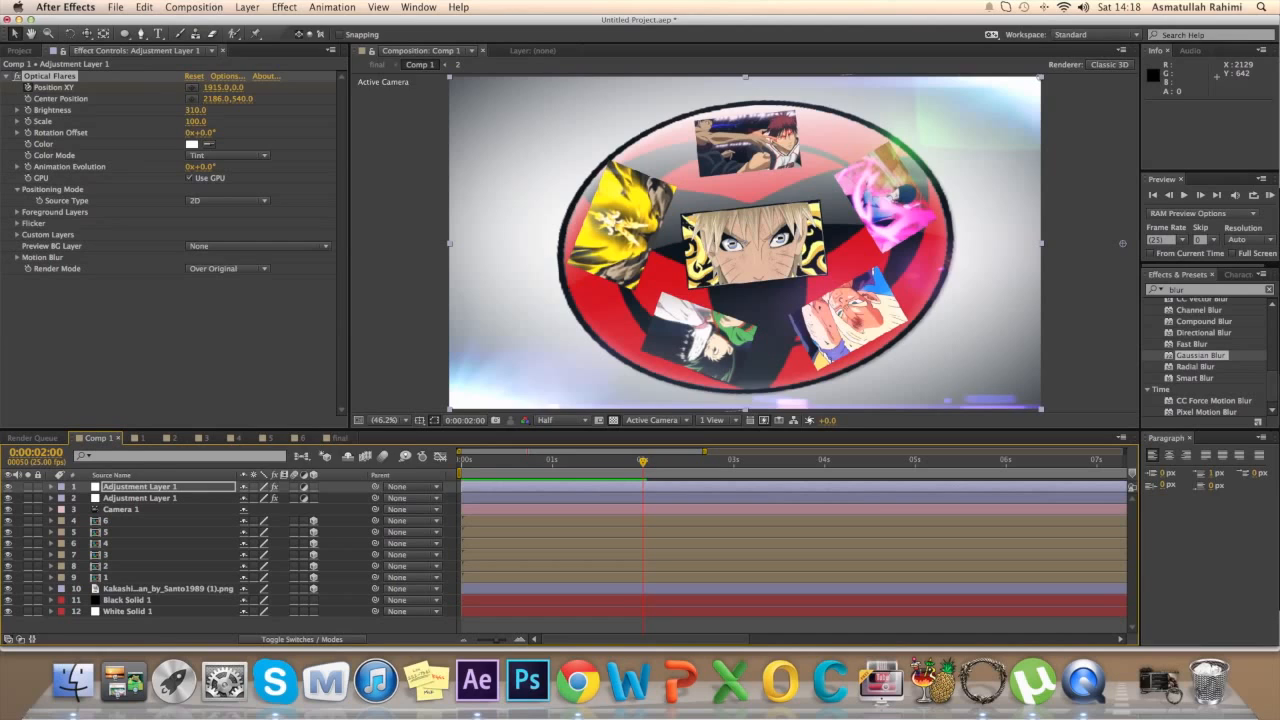
pyautogui.click(247, 7)
pyautogui.moveTo(245, 23)
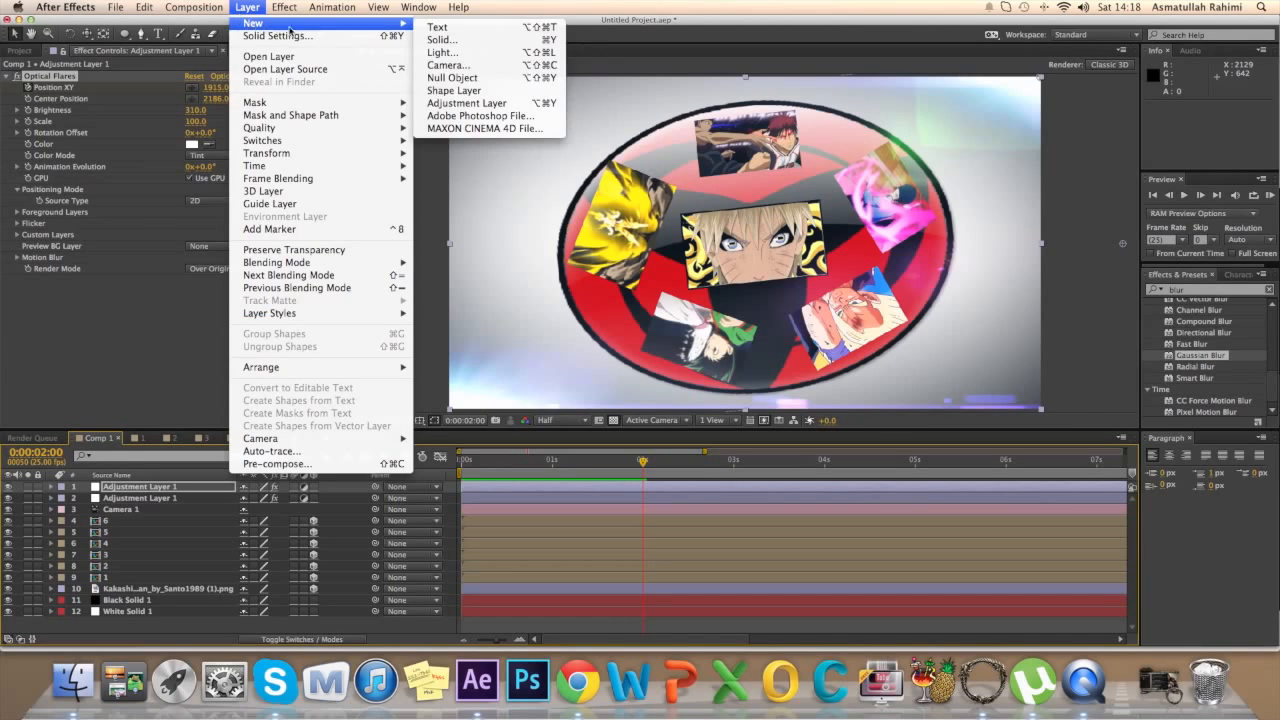
pyautogui.click(431, 104)
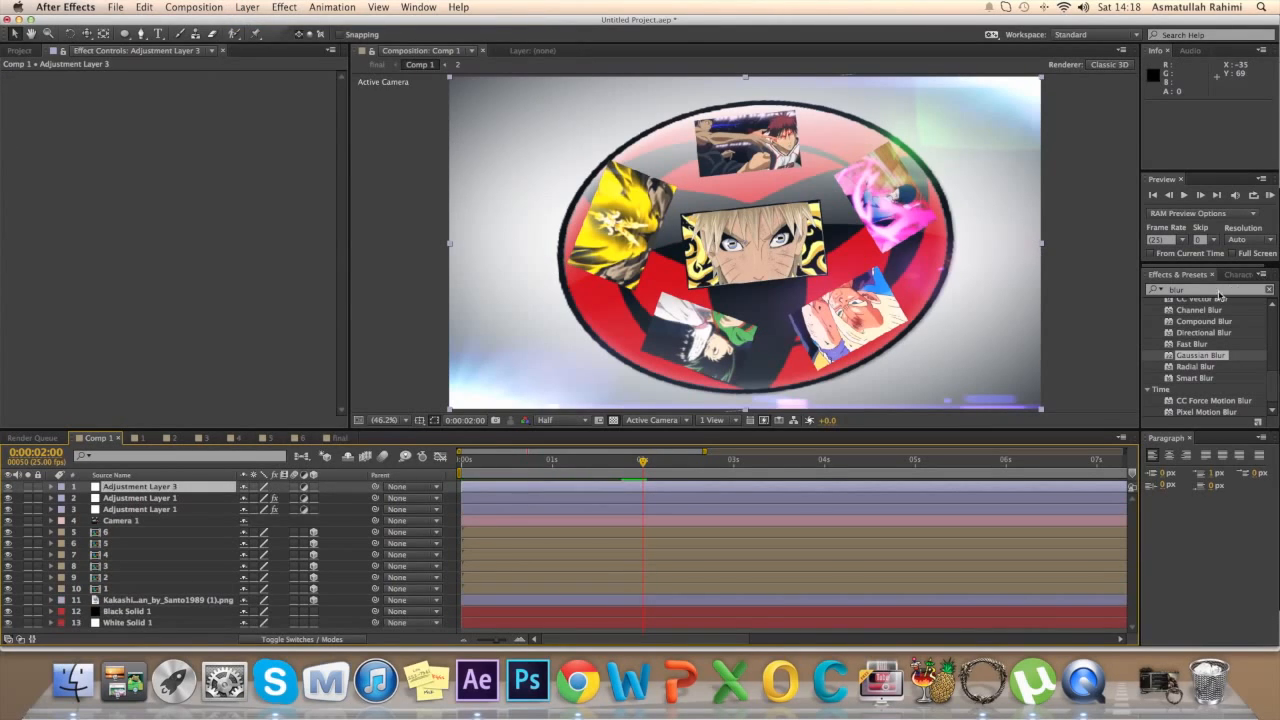
# - Find the Grid effect, apply it to the new adjustment layer and set its blending mode to Add
pyautogui.moveTo(1207, 292); pyautogui.dragTo(1158, 292)
pyautogui.write('grid')
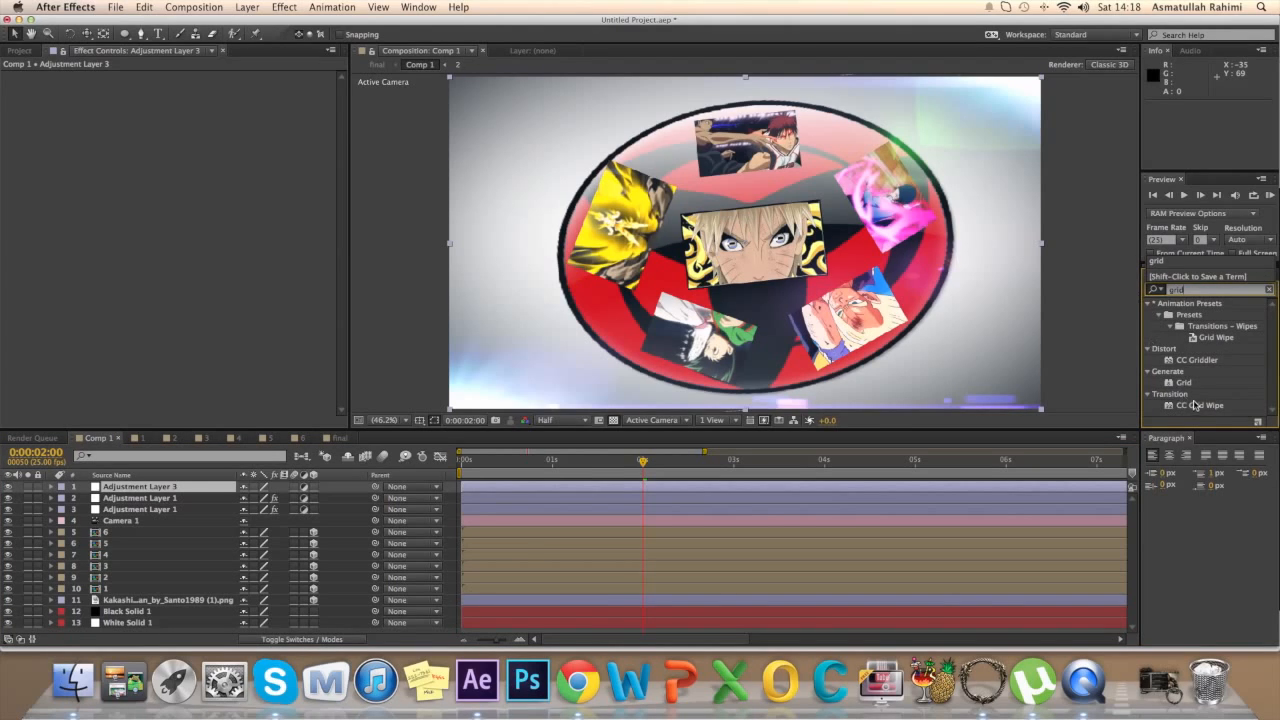
pyautogui.moveTo(1183, 382); pyautogui.dragTo(210, 490)
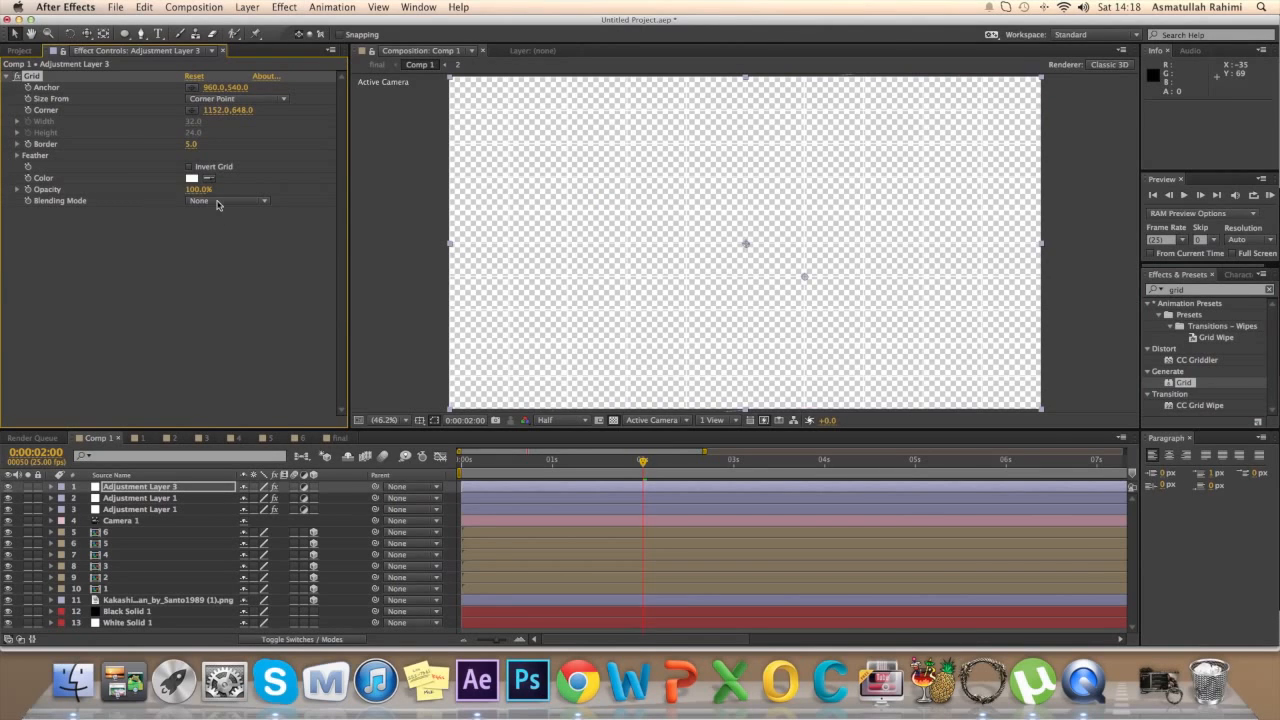
pyautogui.click(218, 202)
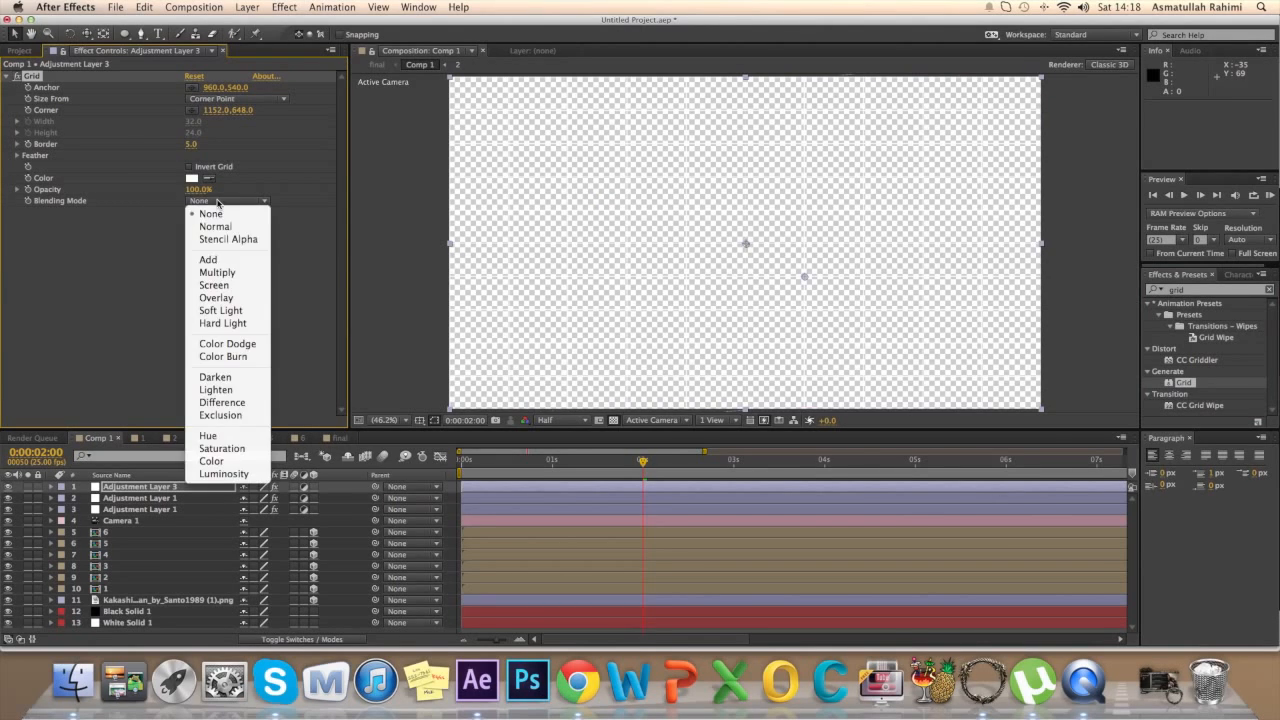
pyautogui.click(211, 256)
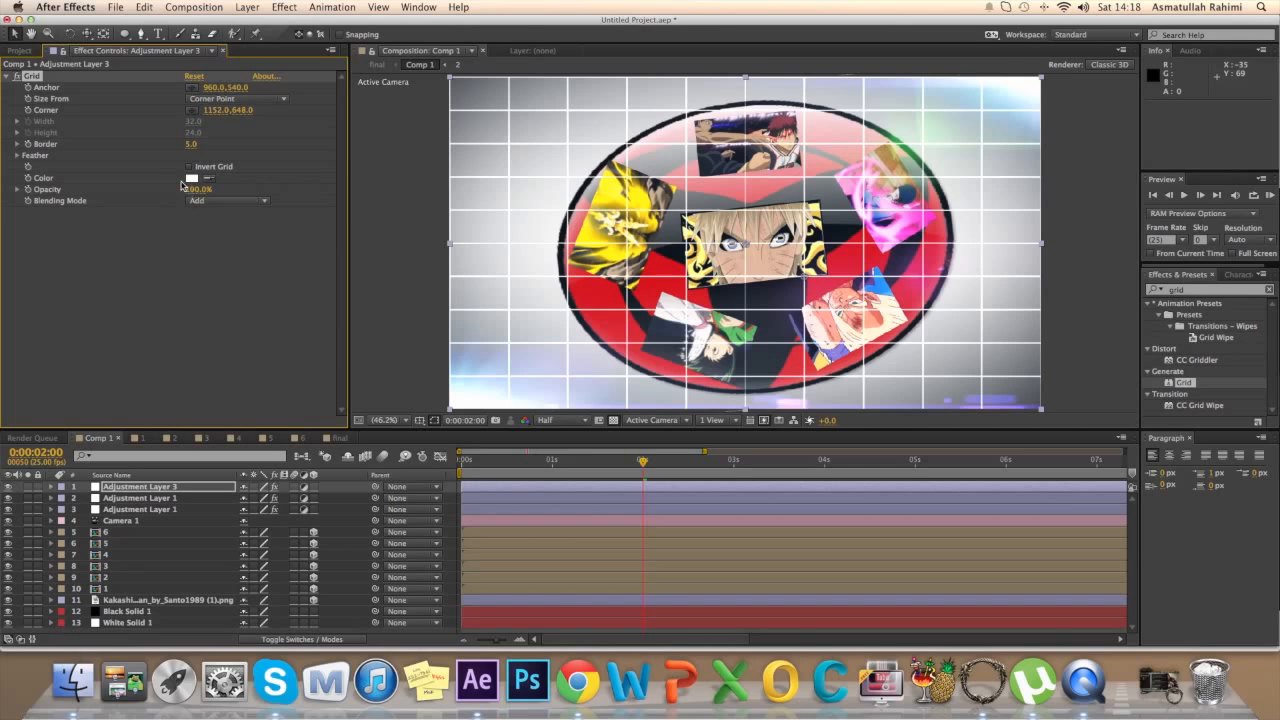
# - Change the grid color to dark gray 4D4D4D
pyautogui.click(192, 179)
pyautogui.moveTo(945, 307); pyautogui.dragTo(884, 347)
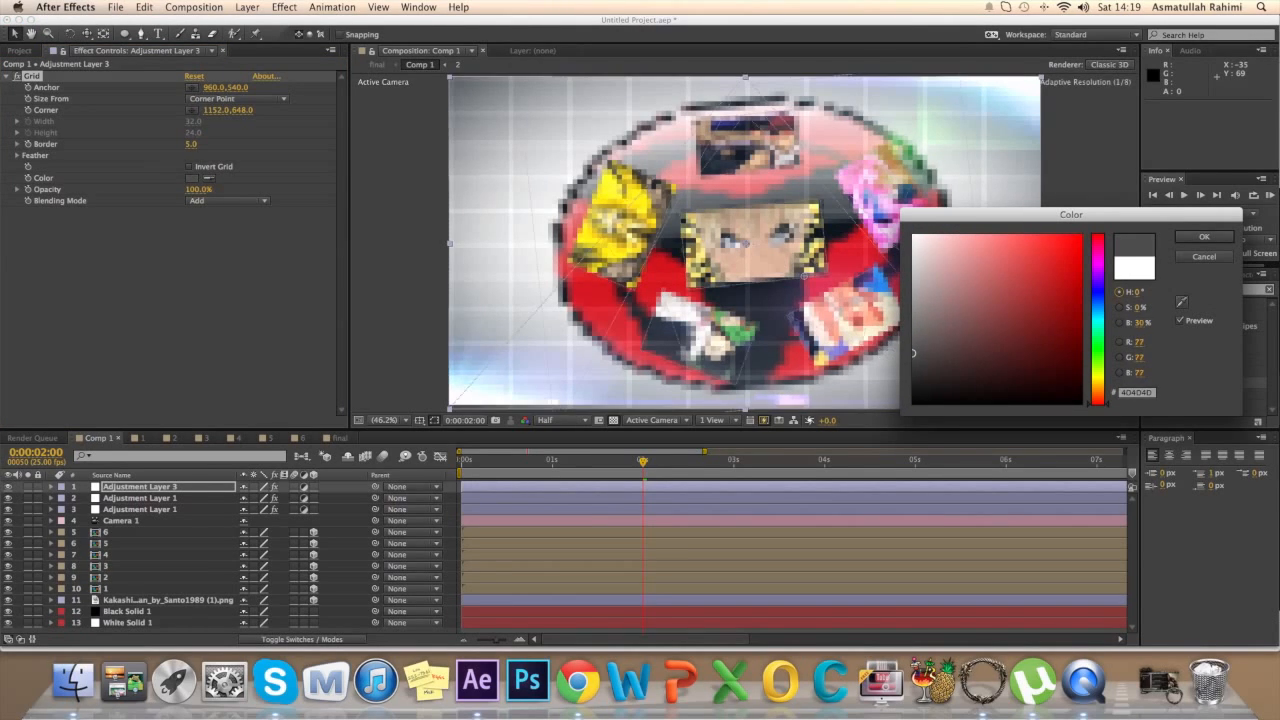
pyautogui.click(1204, 237)
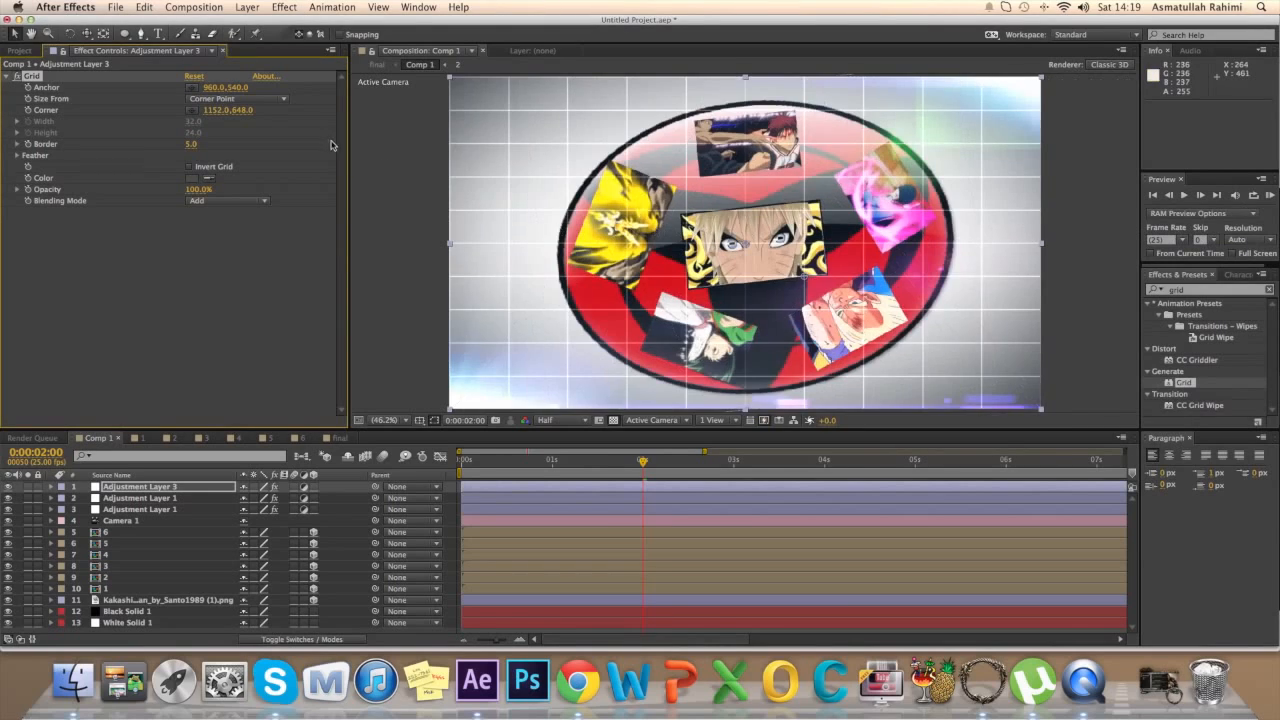
# - Set the grid border to 17 and move its adjustment layer directly below the Kakashi image layer
pyautogui.moveTo(192, 145); pyautogui.dragTo(198, 146)
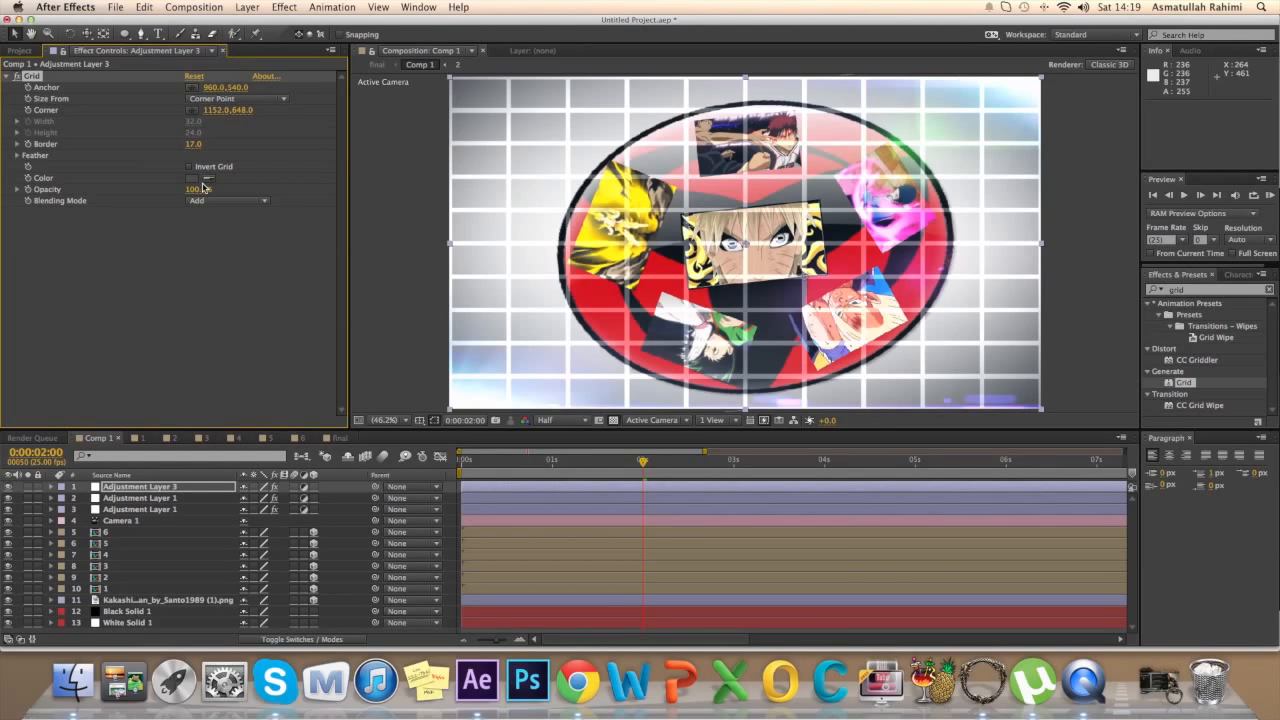
pyautogui.moveTo(174, 491); pyautogui.dragTo(168, 611)
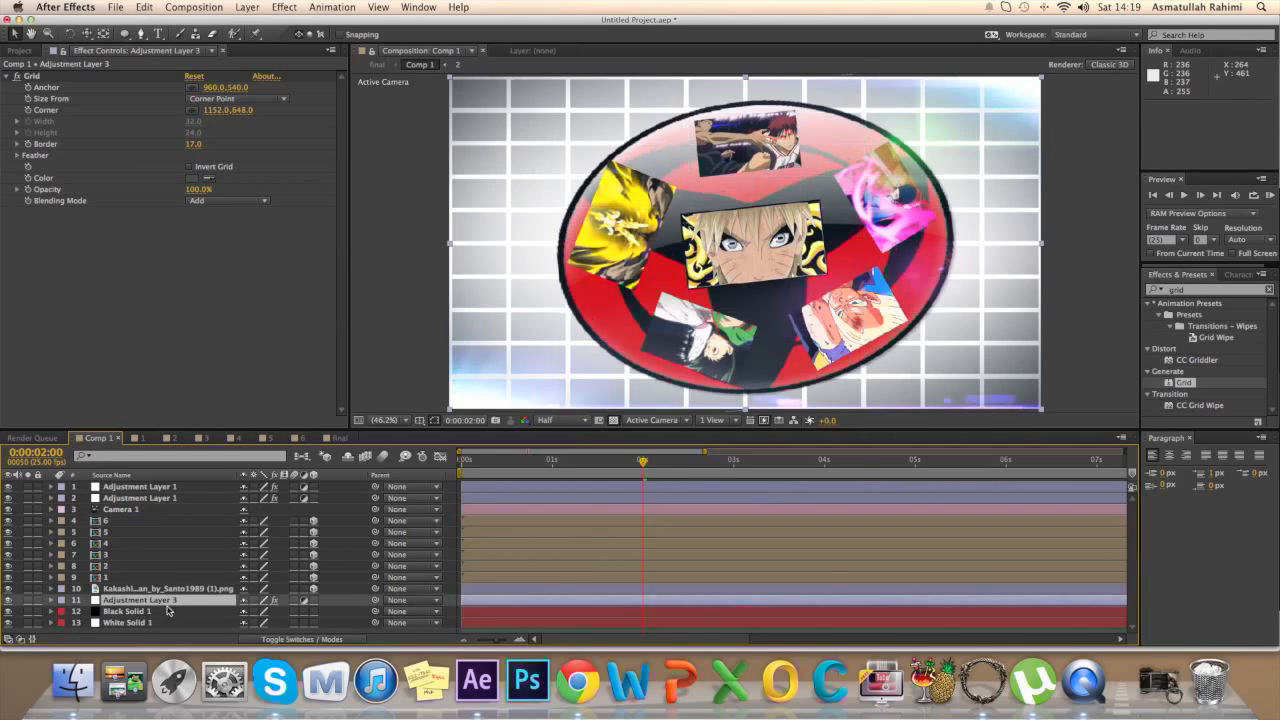
# - Darken the grid color to 323232 and reduce the border to 7
pyautogui.click(193, 179)
pyautogui.moveTo(915, 355); pyautogui.dragTo(917, 367)
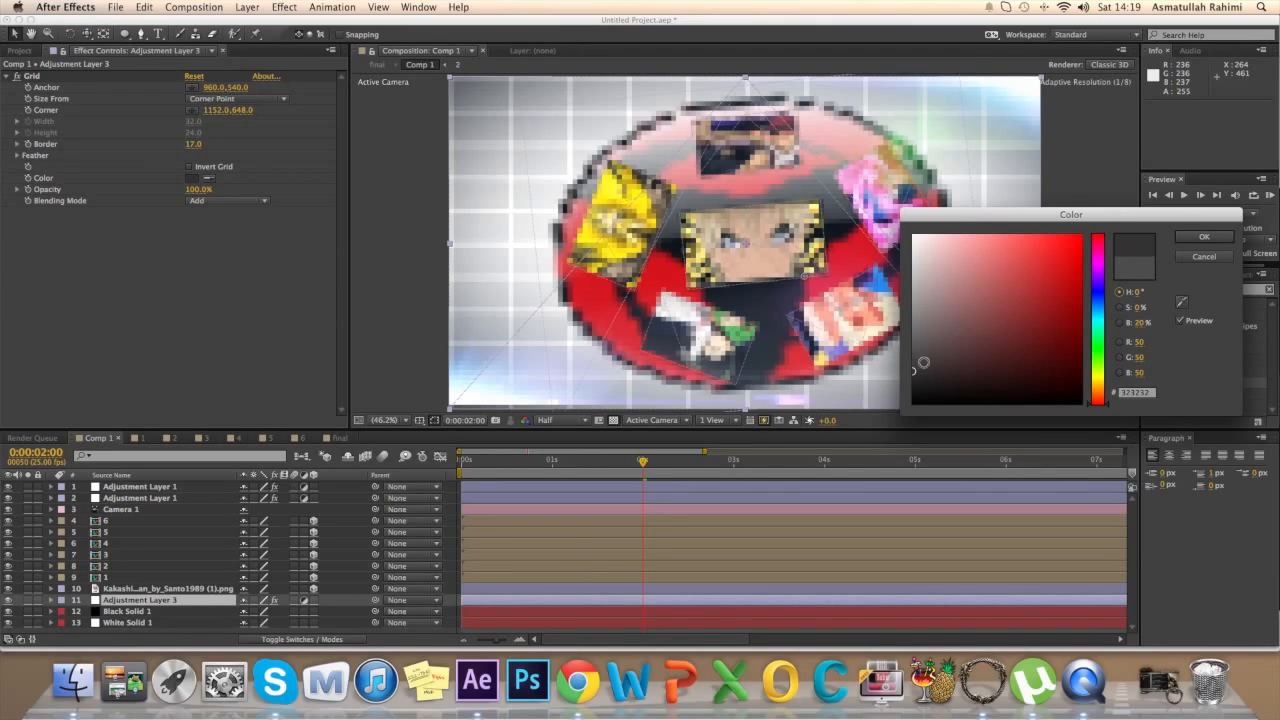
pyautogui.click(1200, 237)
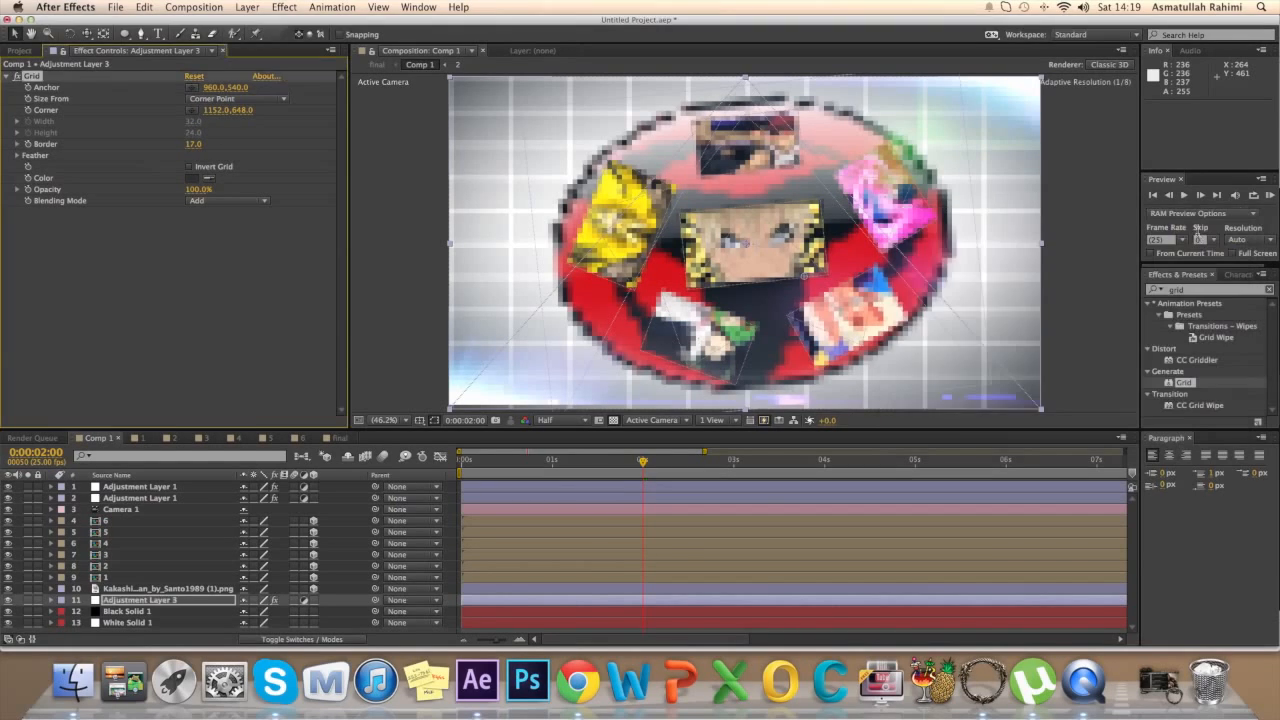
pyautogui.click(193, 143)
pyautogui.moveTo(193, 144); pyautogui.dragTo(188, 146)
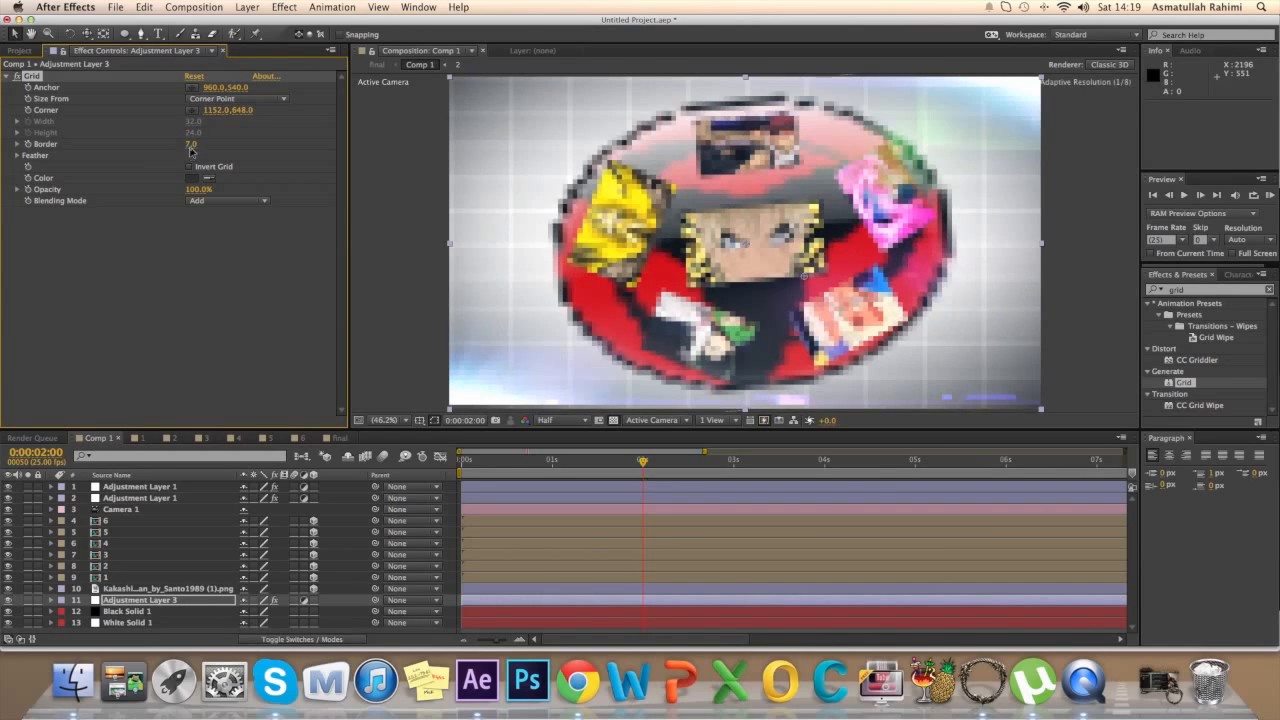
# - Switch to the final composition and play a RAM preview of it with the grid background
pyautogui.click(334, 438)
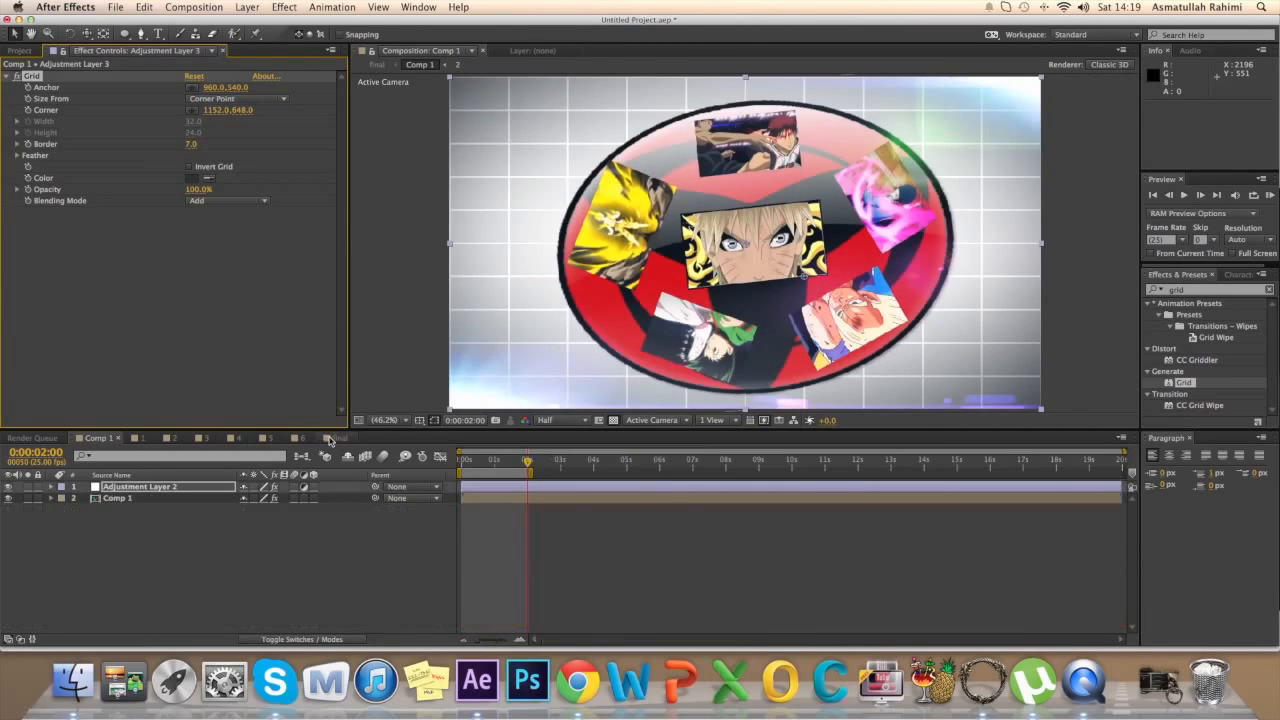
pyautogui.click(1270, 195)
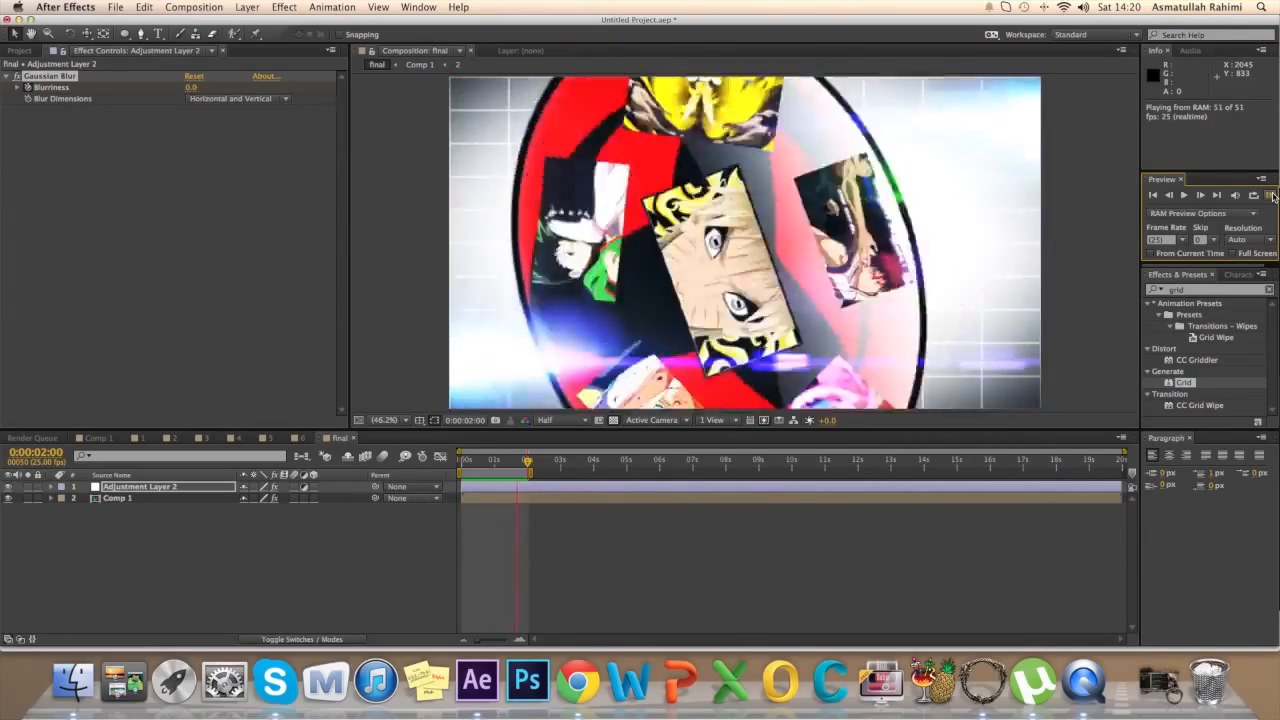
pyautogui.click(1273, 196)
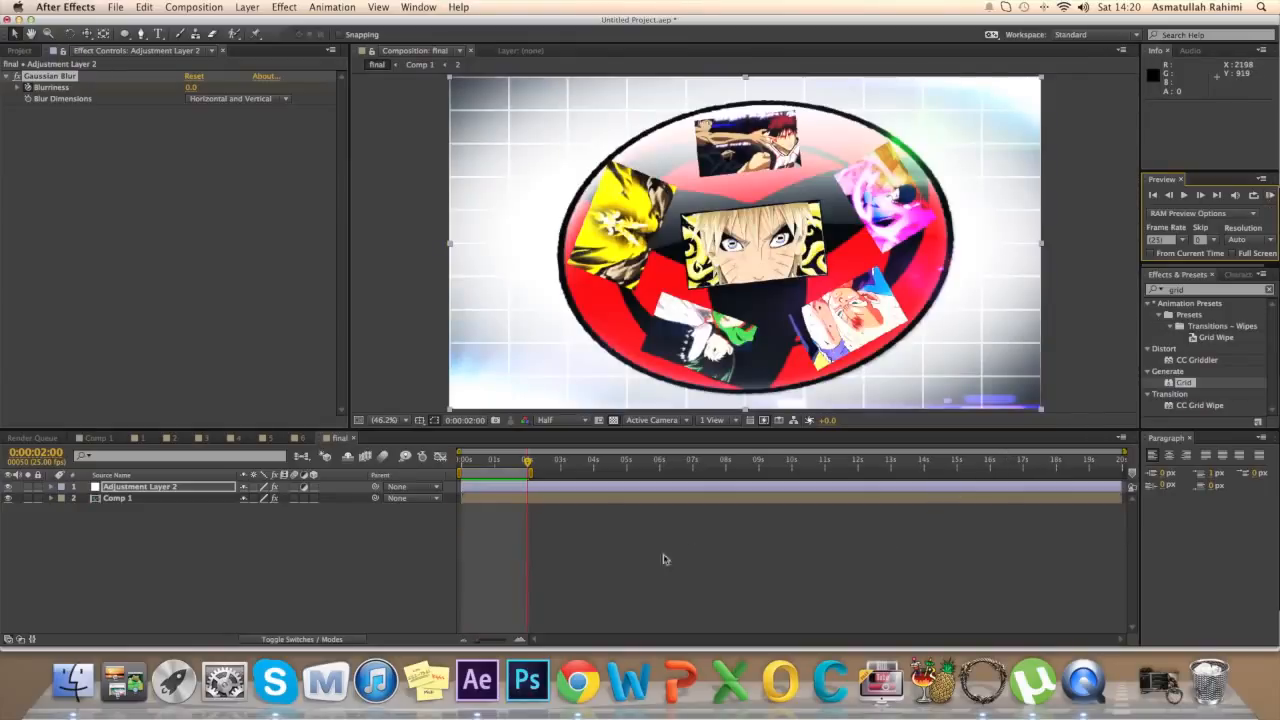
pyautogui.scroll(5, 353, 358)
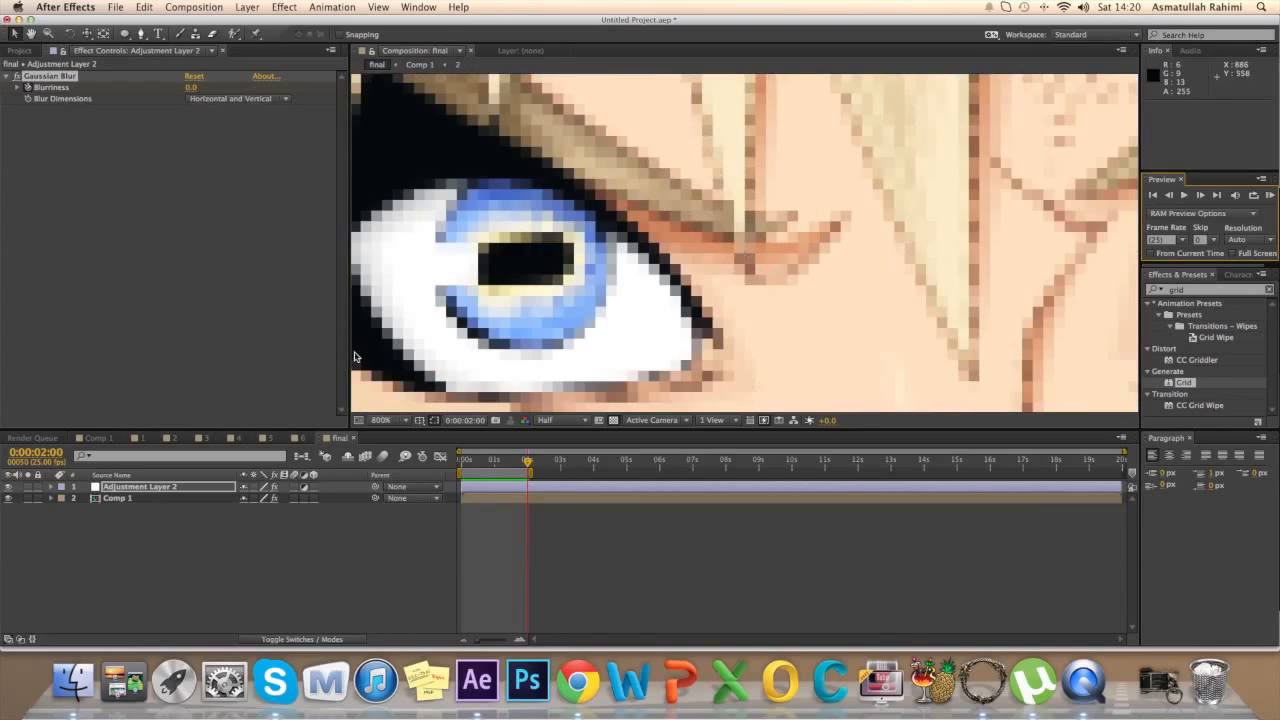
pyautogui.click(393, 423)
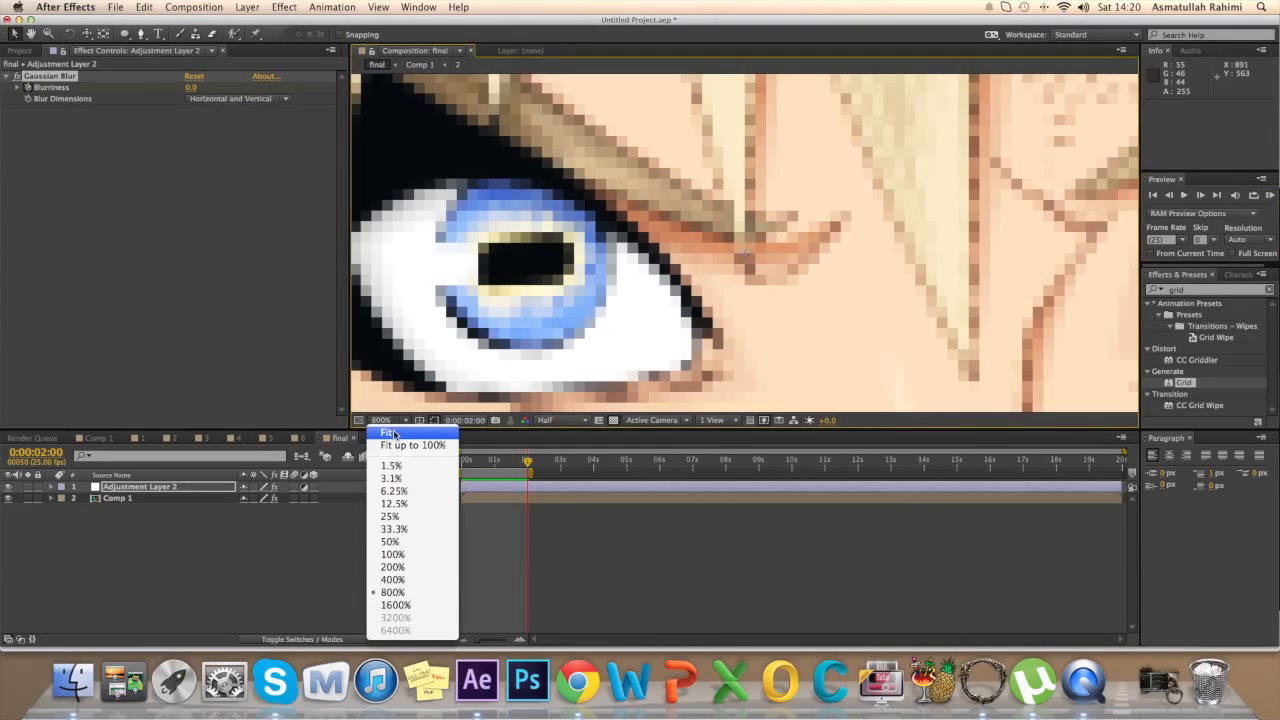
pyautogui.click(414, 445)
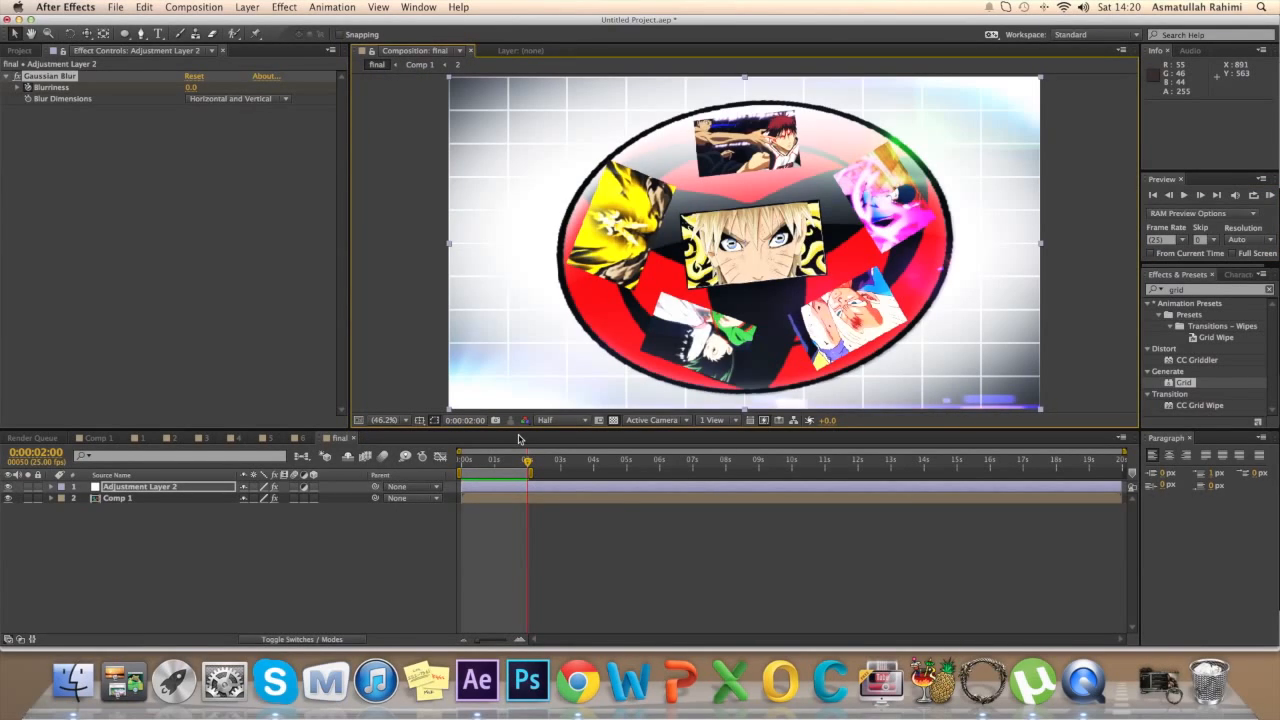